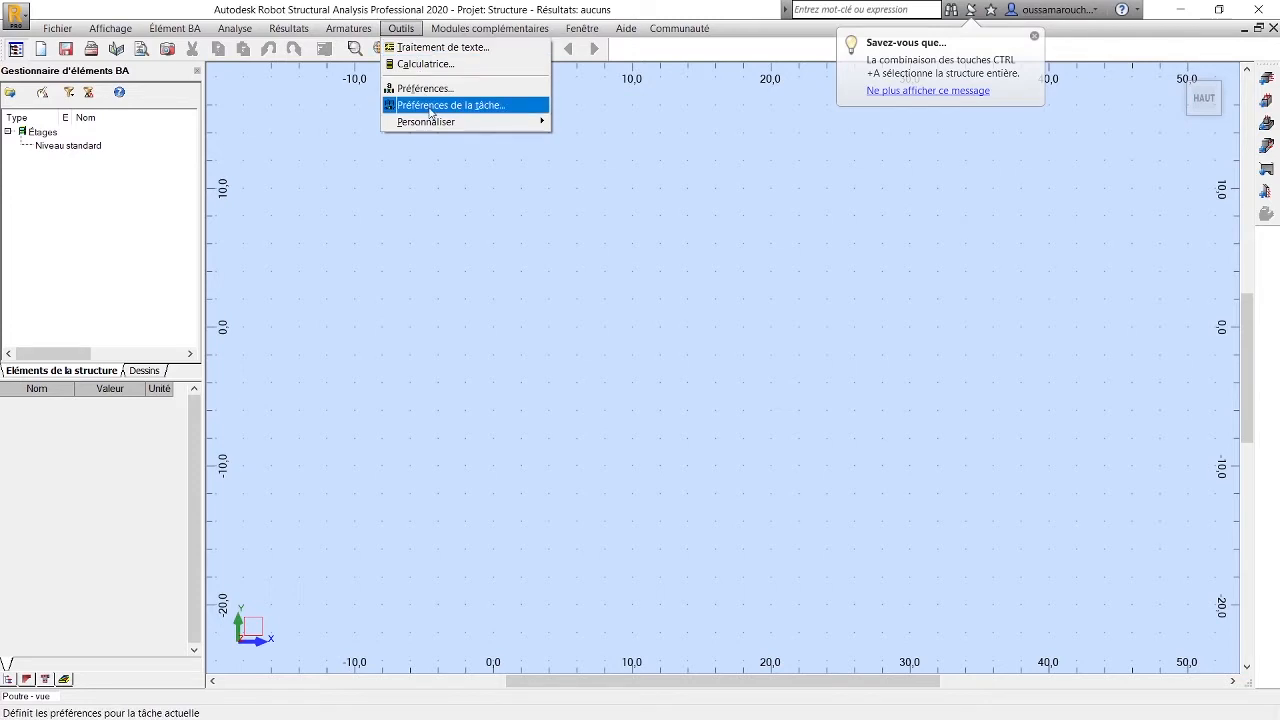
Check the force, moment and stress units in the job preferences and accept the settings
left_click(450, 105)
left_click_drag(558, 236, 496, 213)
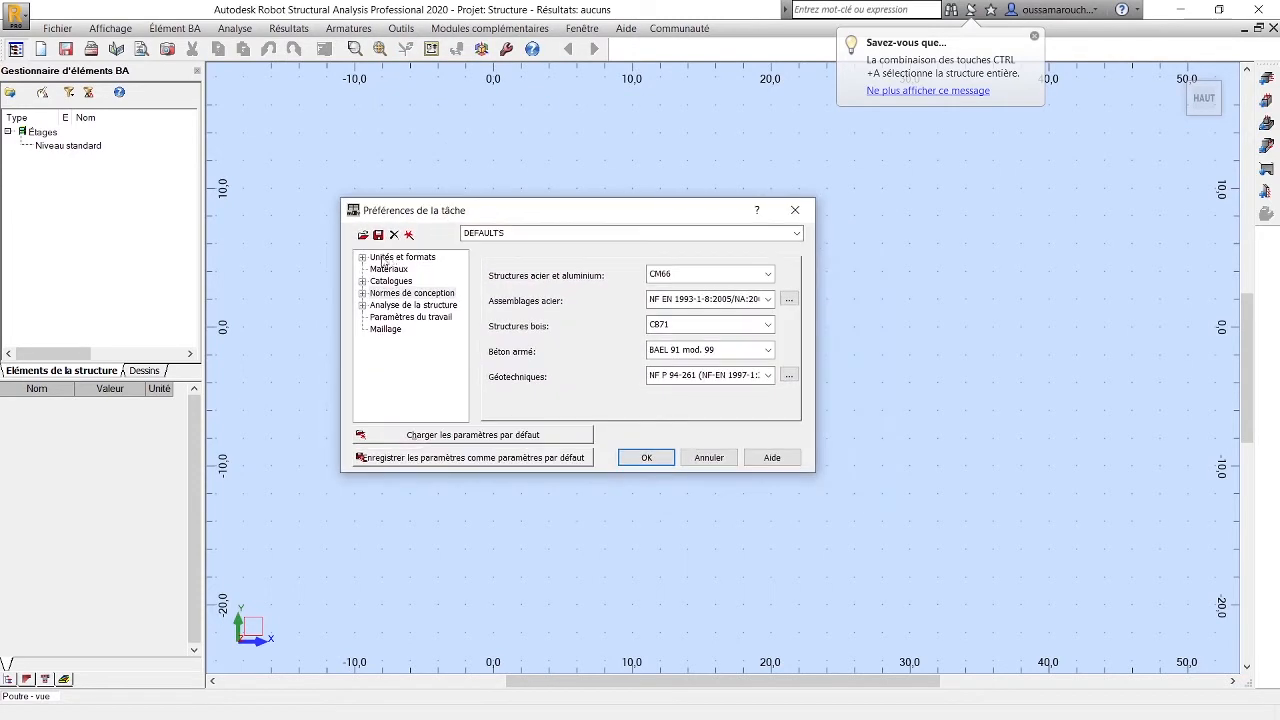
left_click(362, 257)
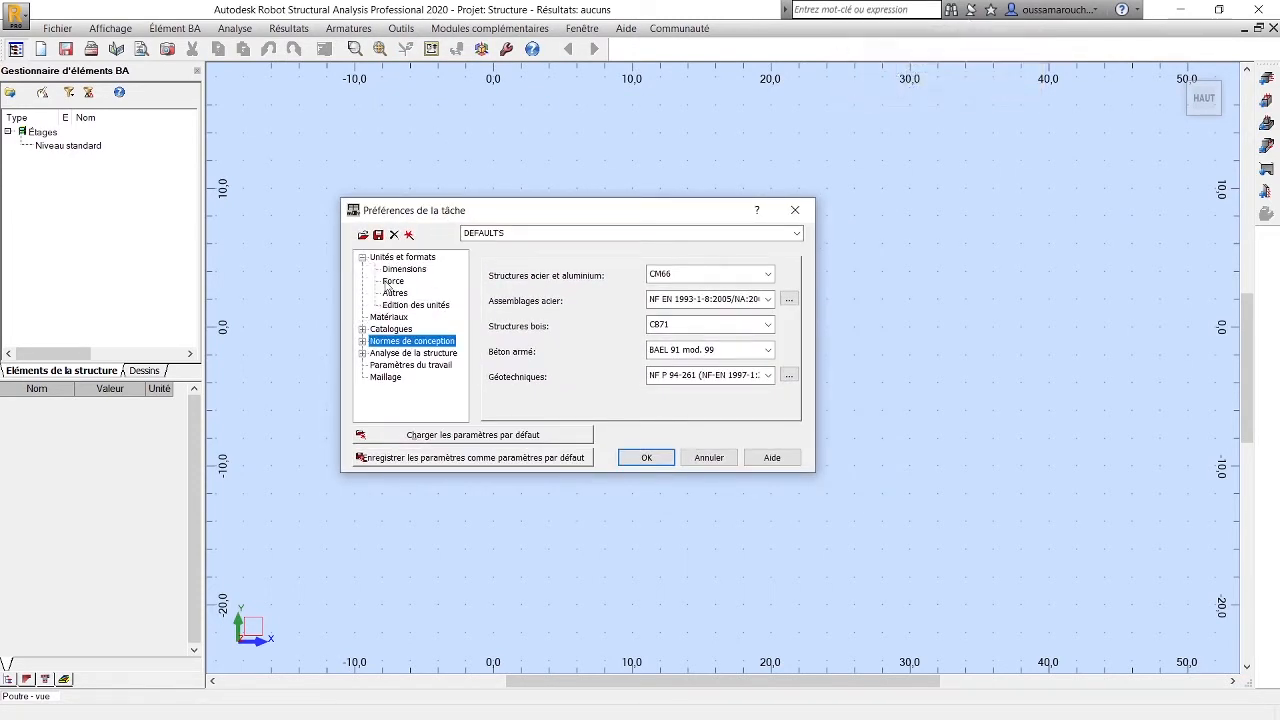
left_click(392, 281)
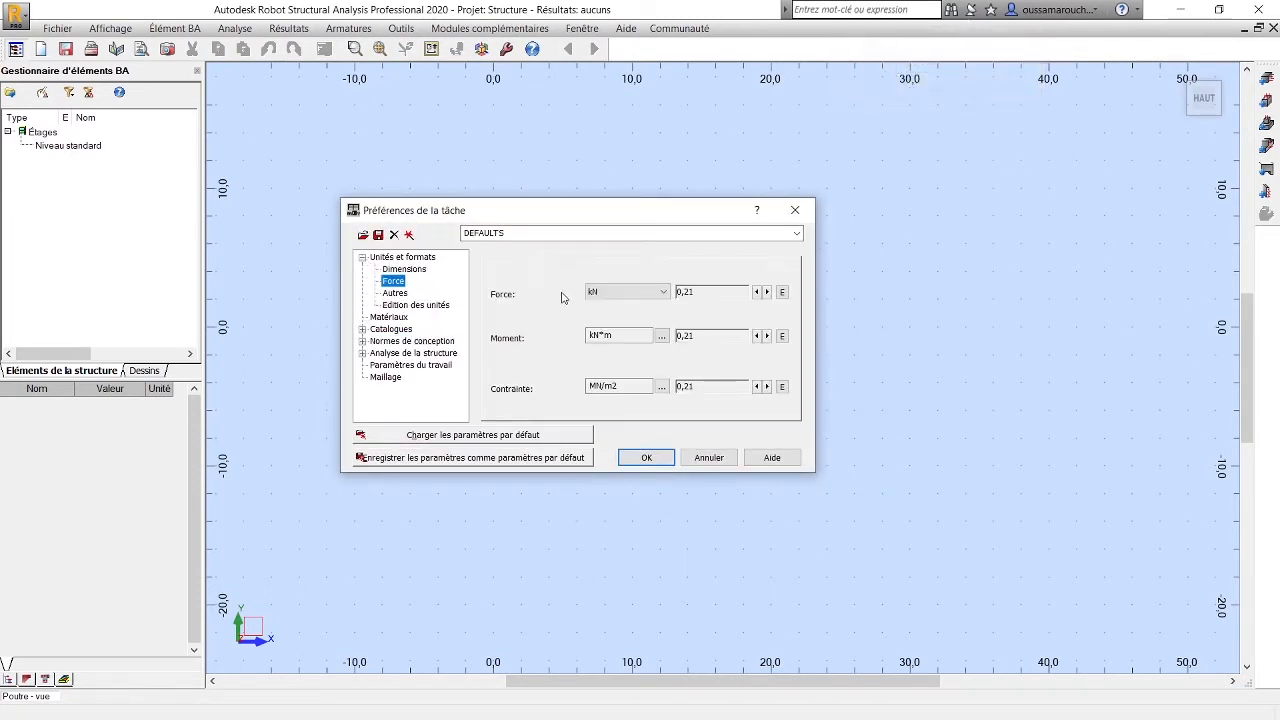
left_click(646, 458)
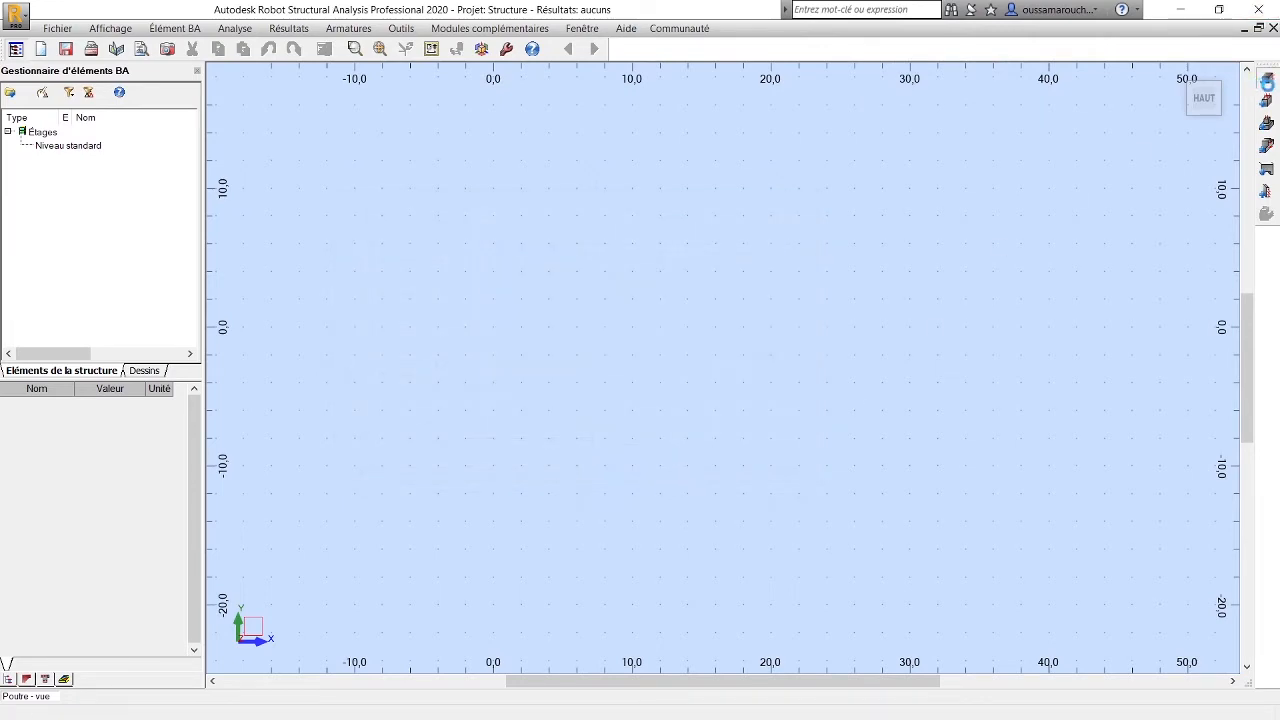
Create a new reinforced concrete beam on the standard level and display its section and span definition panes
left_click(1266, 79)
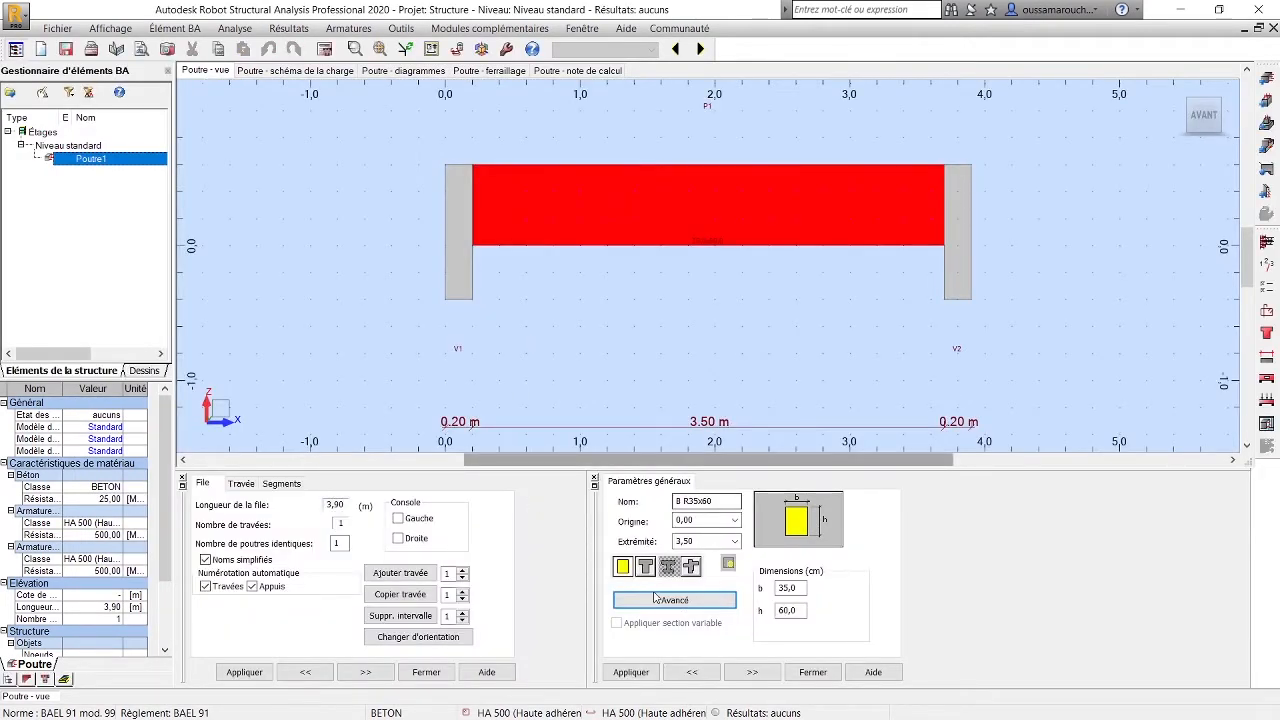
left_click(594, 480)
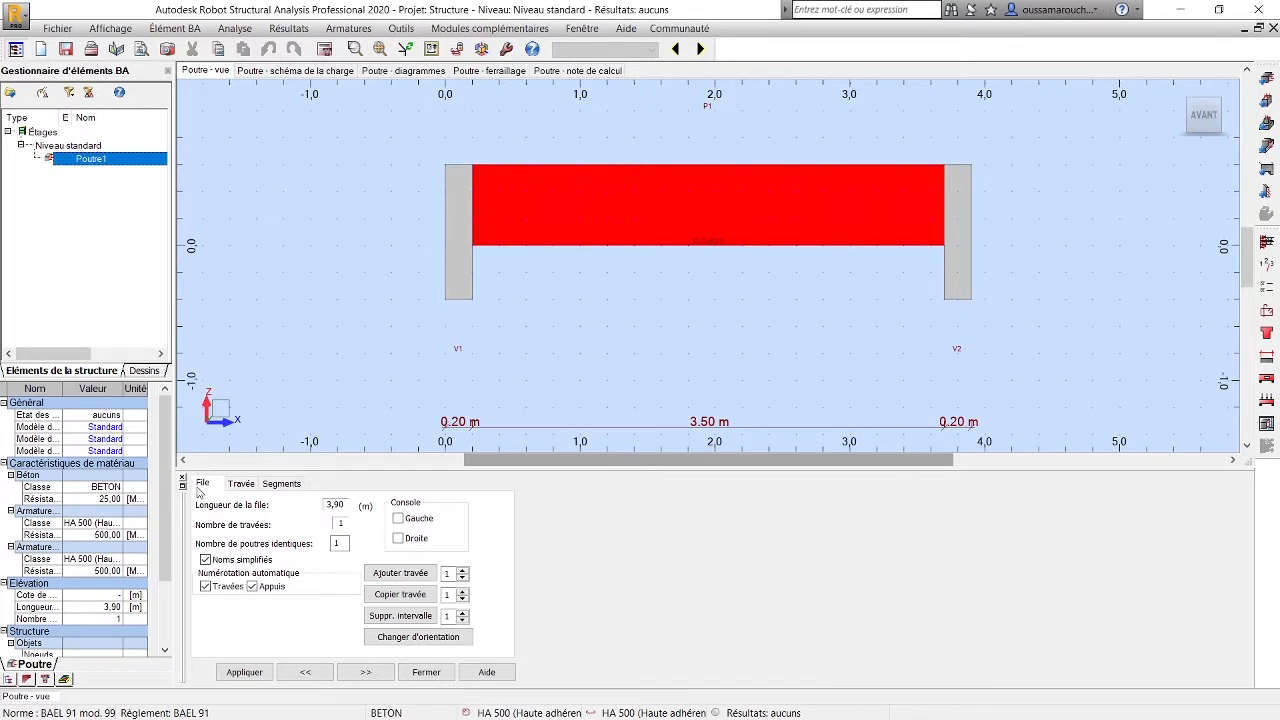
left_click(182, 481)
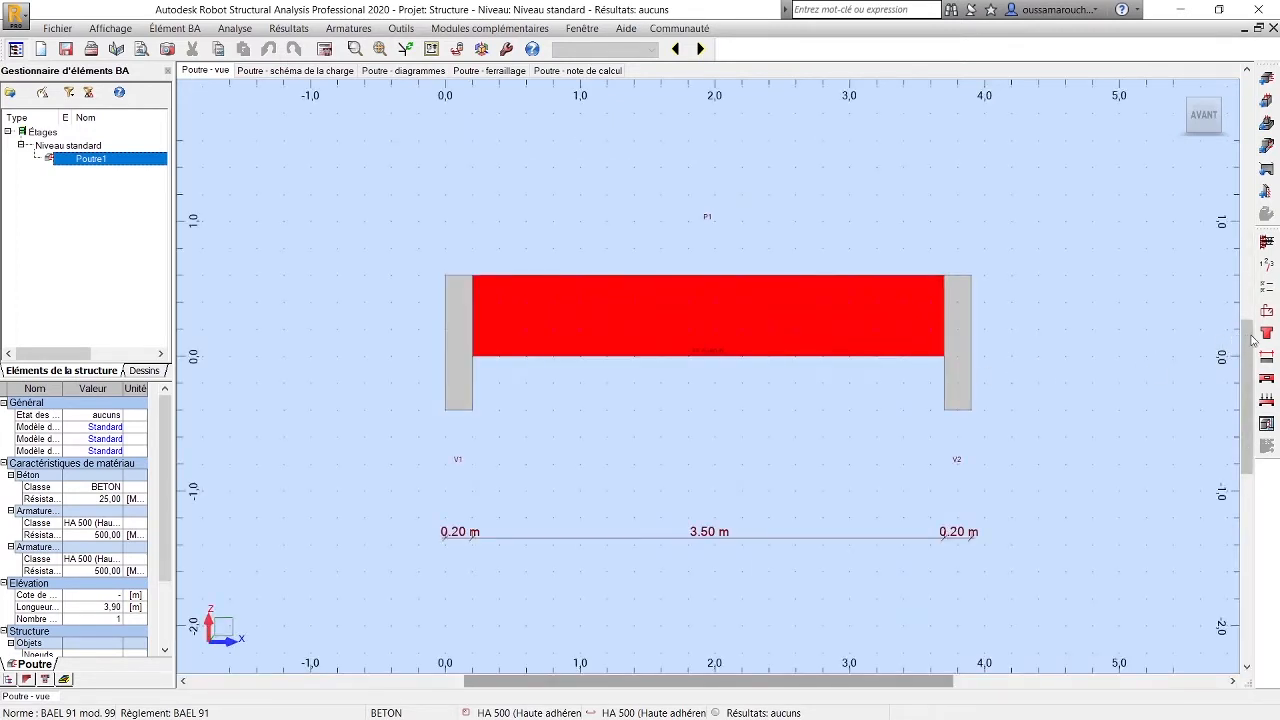
left_click(1267, 336)
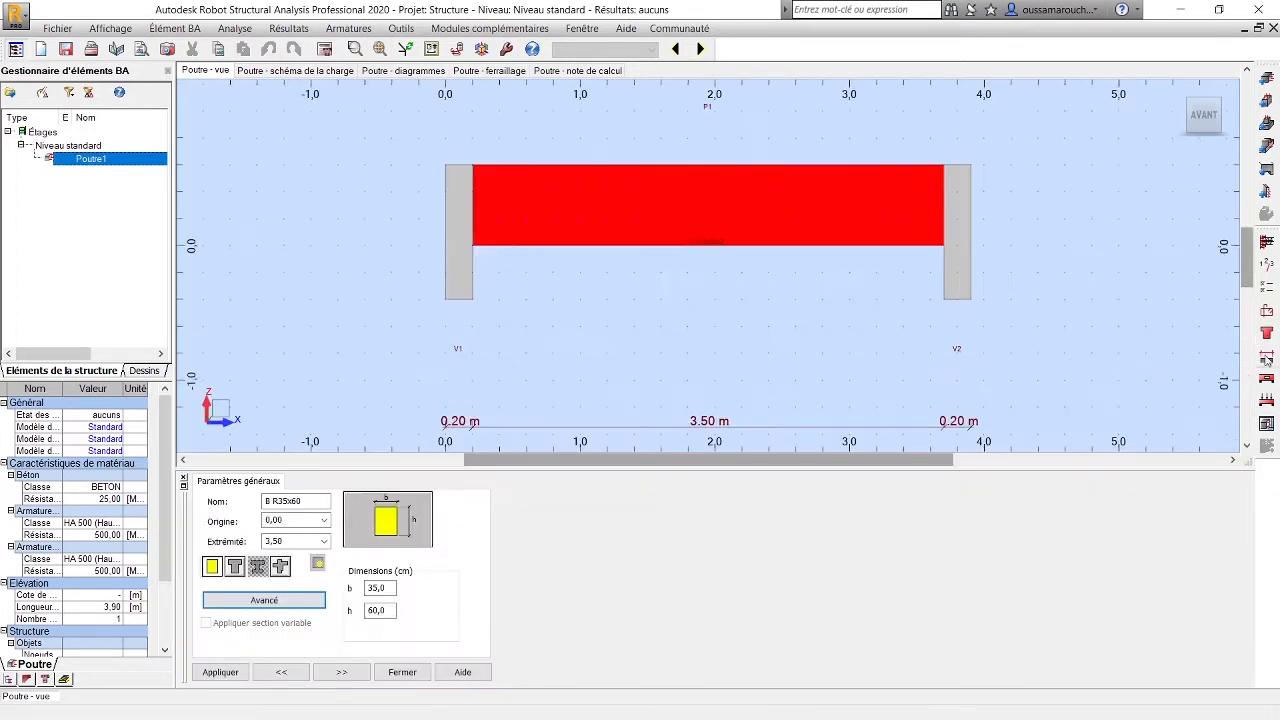
left_click(1267, 360)
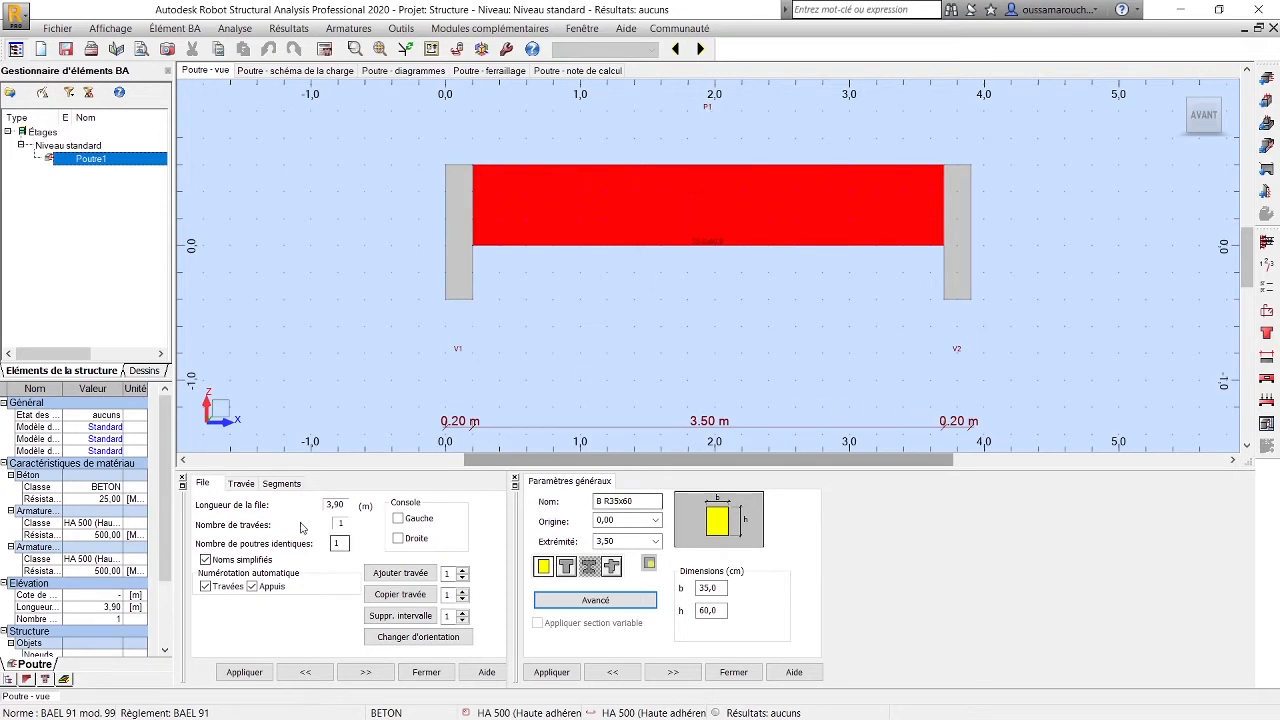
Set the length of span P1 to 4 m
left_click(242, 485)
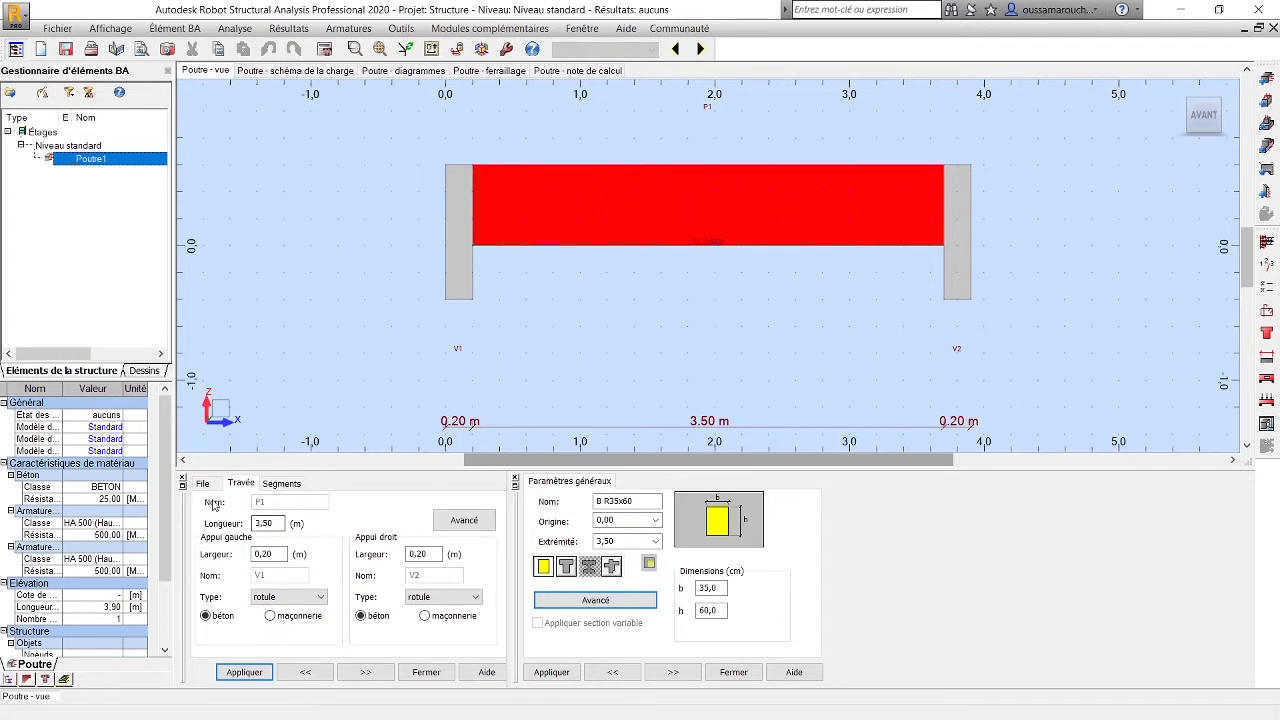
double_click(264, 523)
type("4")
left_click(240, 671)
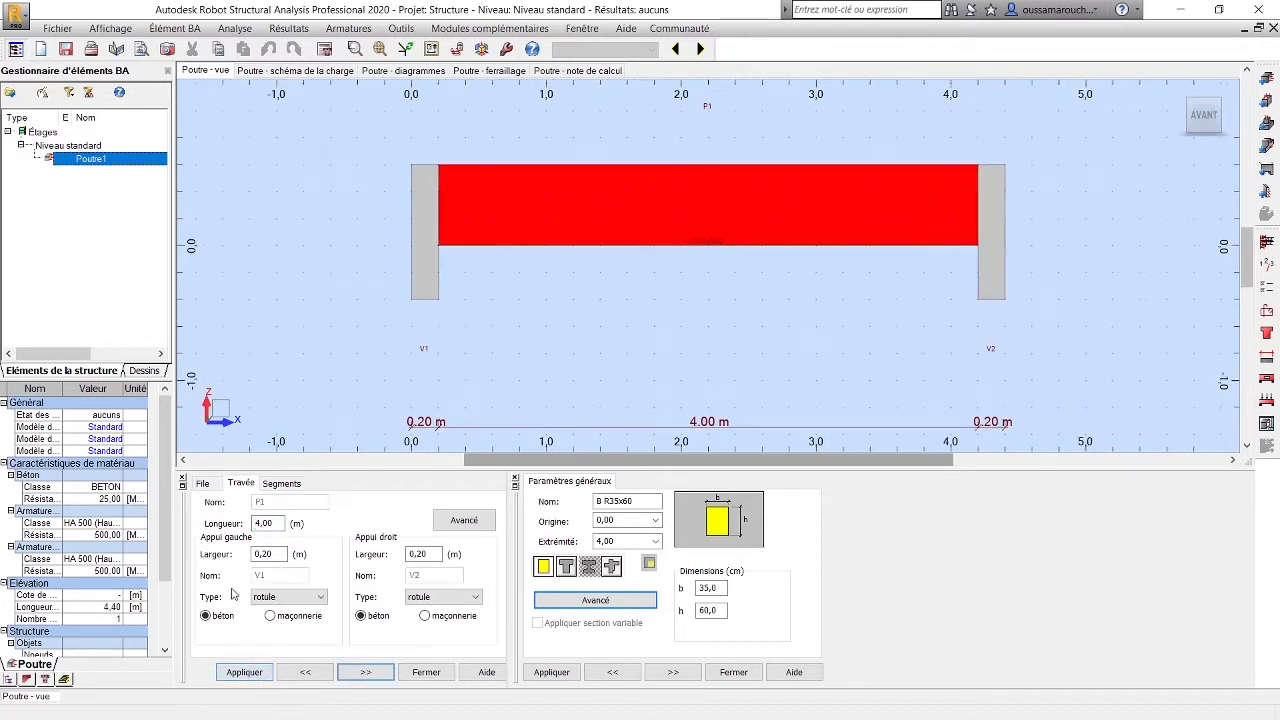
Add a cantilever on the beam's right end and reverse the beam's orientation twice so the cantilever stays on the right
left_click(204, 484)
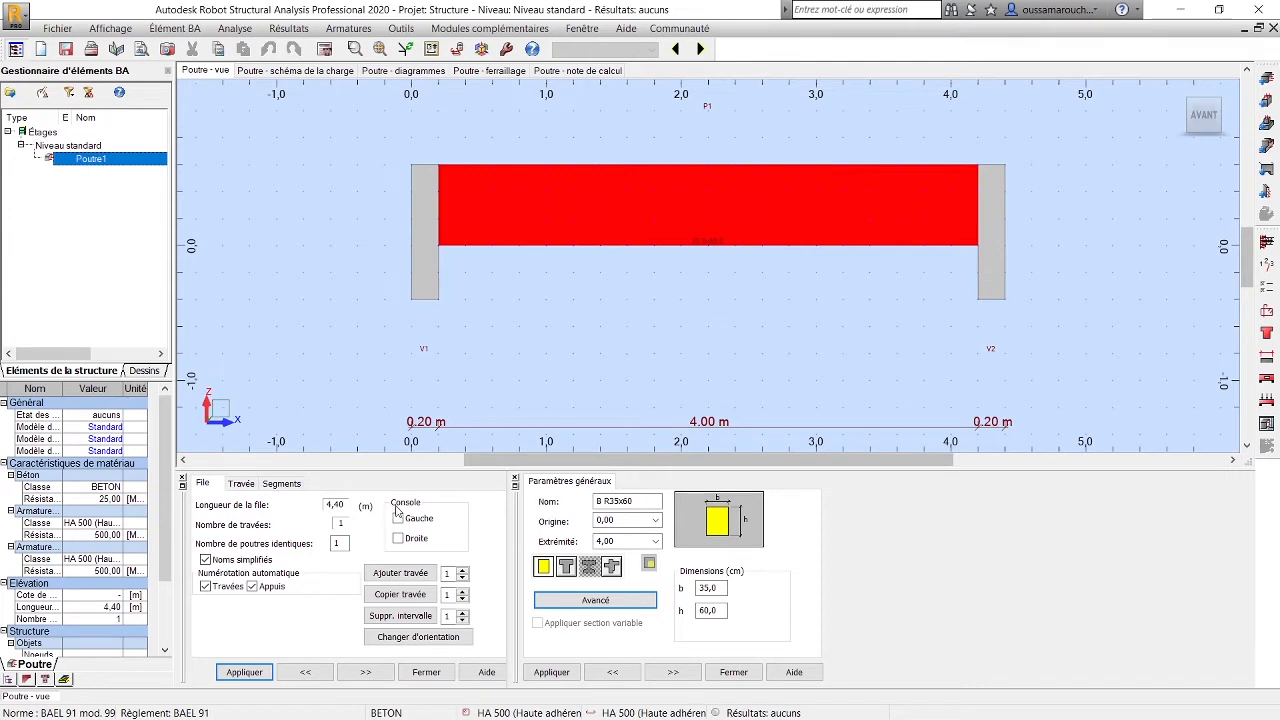
left_click(398, 539)
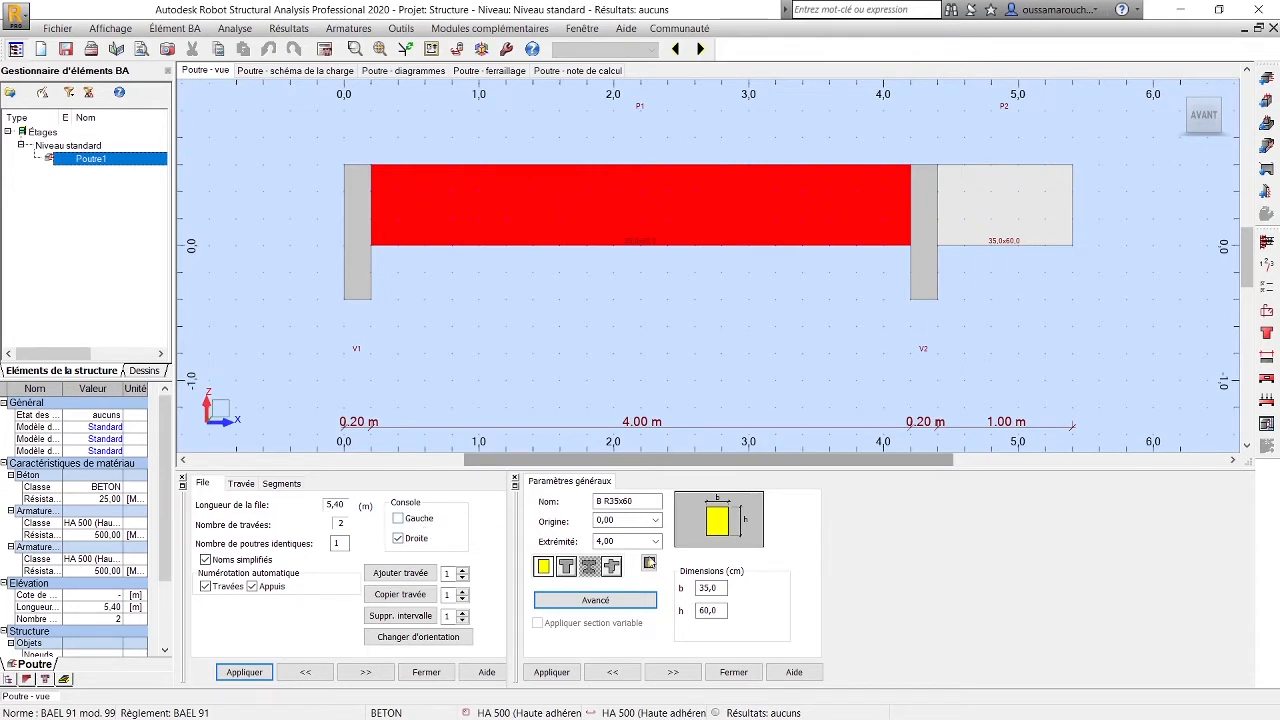
left_click(424, 646)
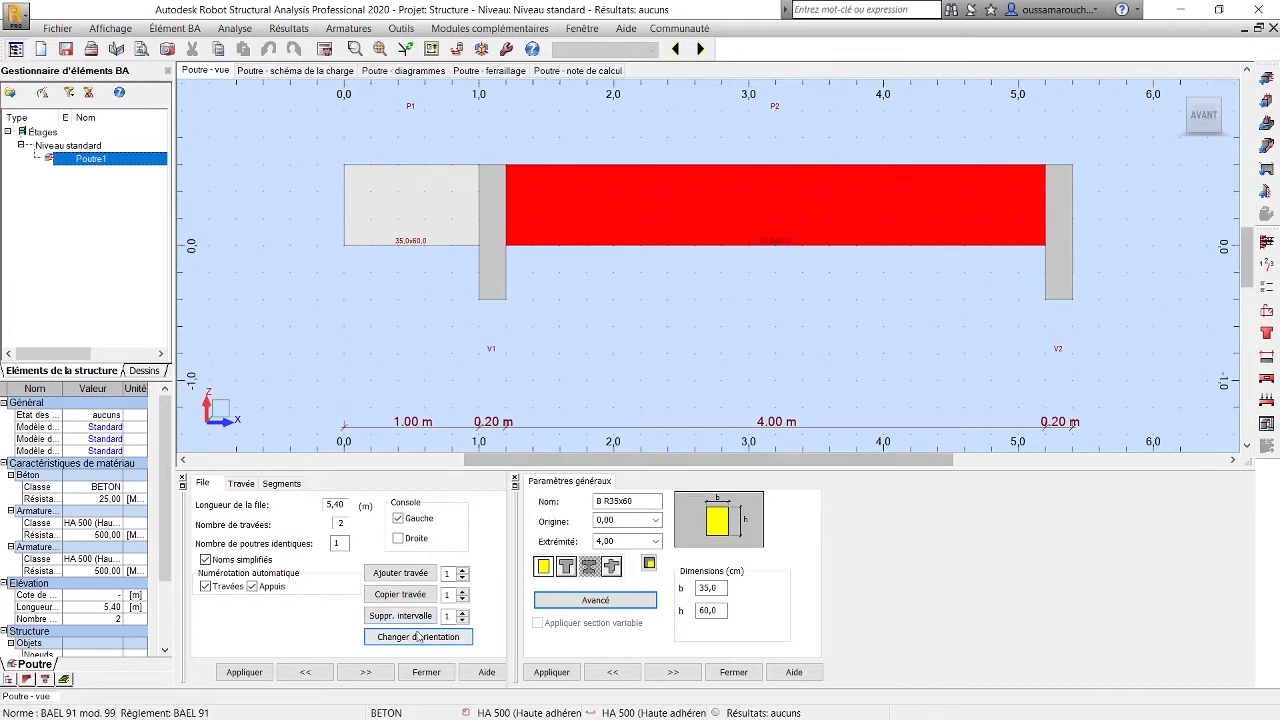
left_click(421, 640)
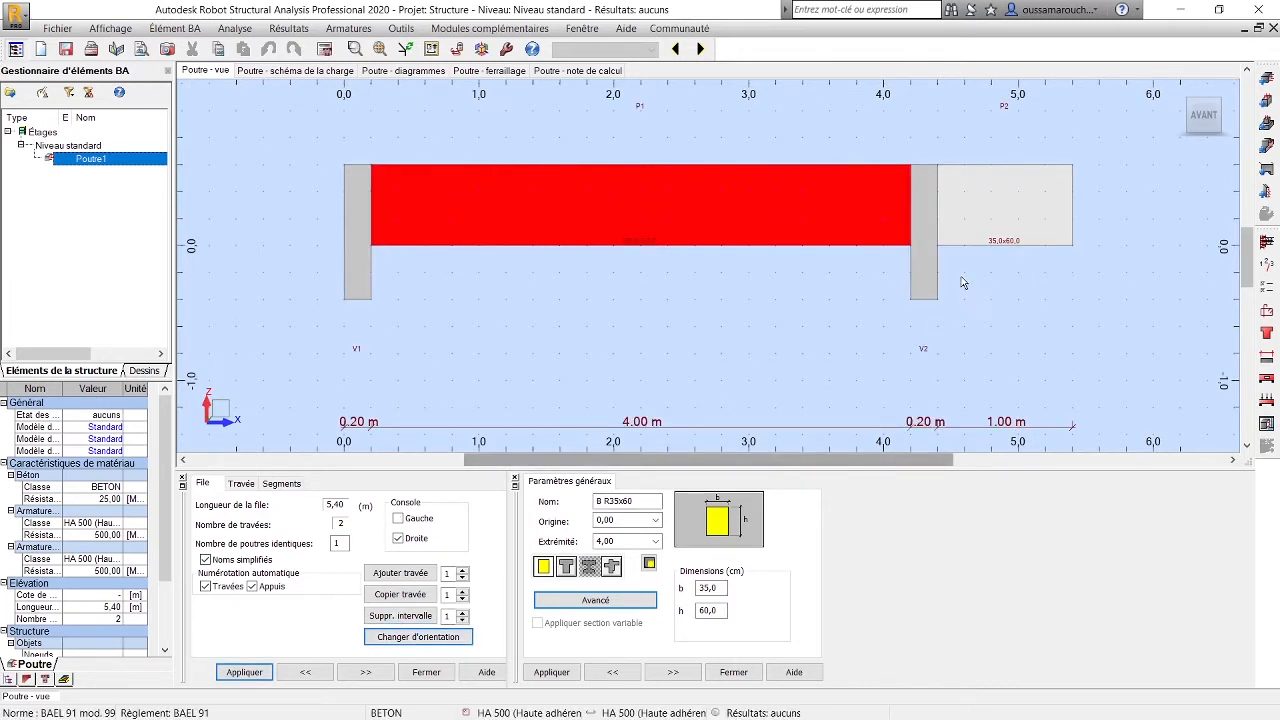
Name the section of the right cantilever "conssole" and return to the first span
left_click(983, 224)
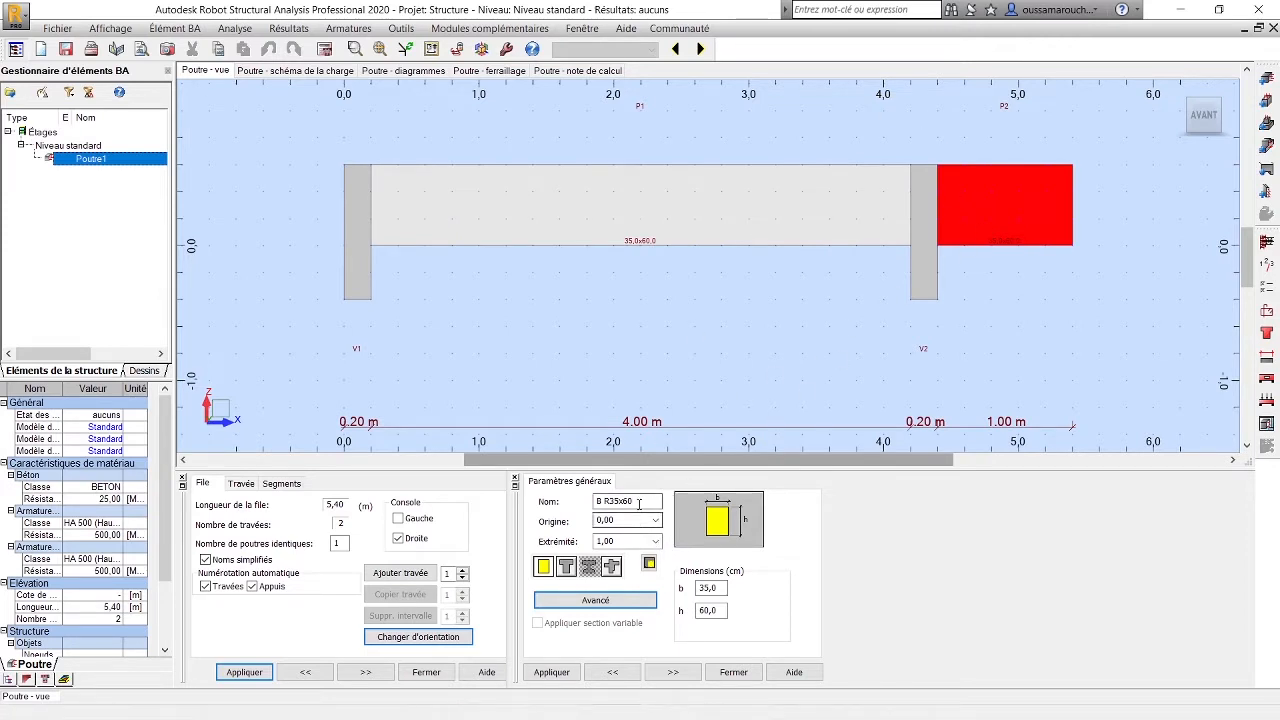
left_click_drag(641, 501, 509, 510)
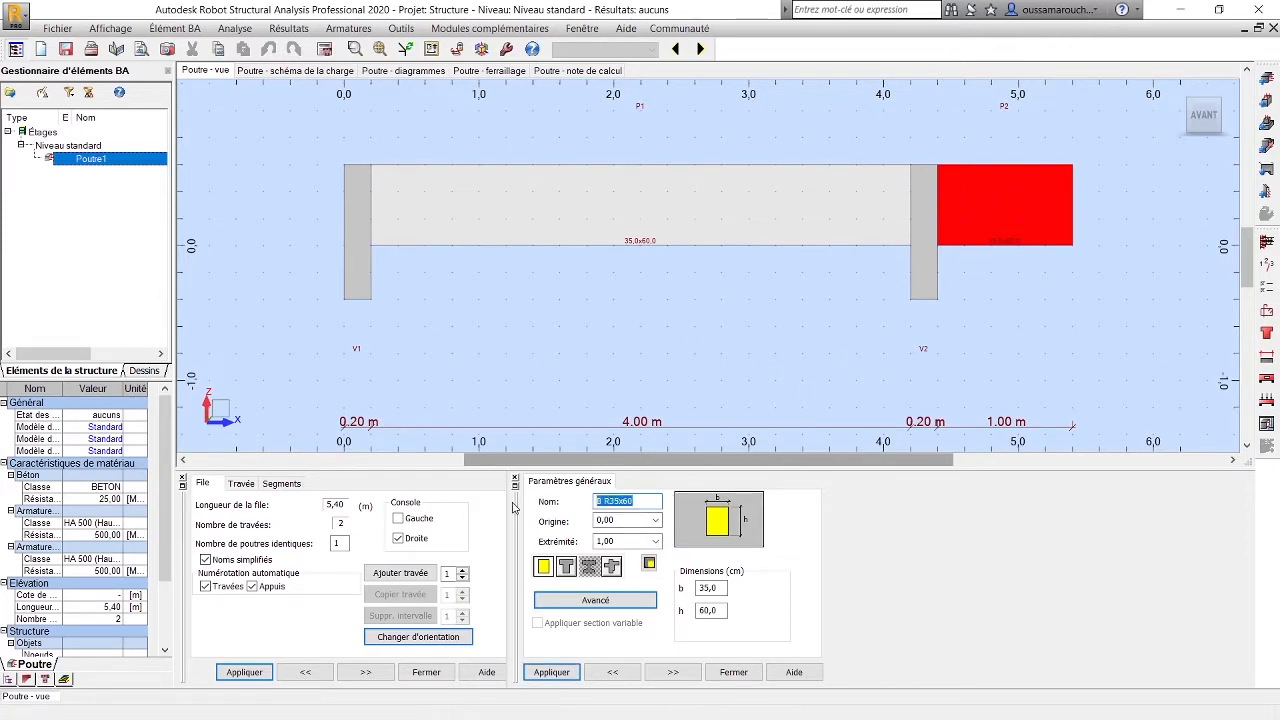
type("conssole")
left_click(548, 672)
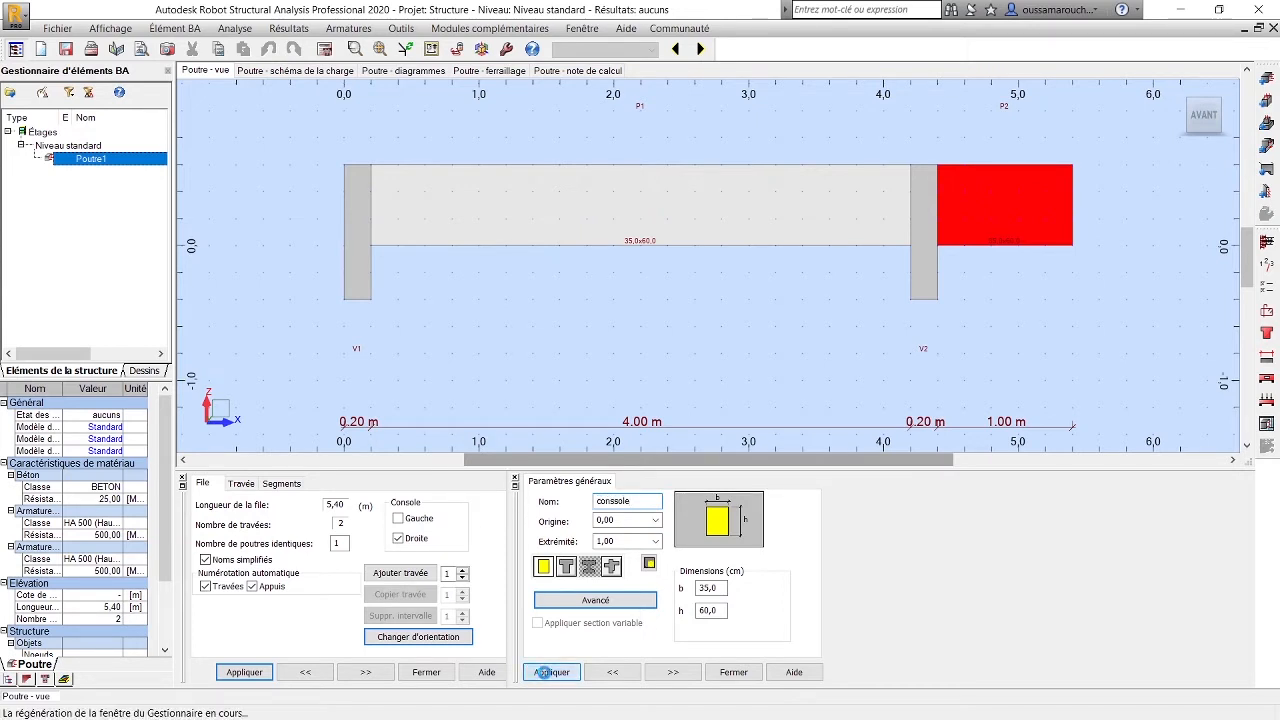
left_click(615, 673)
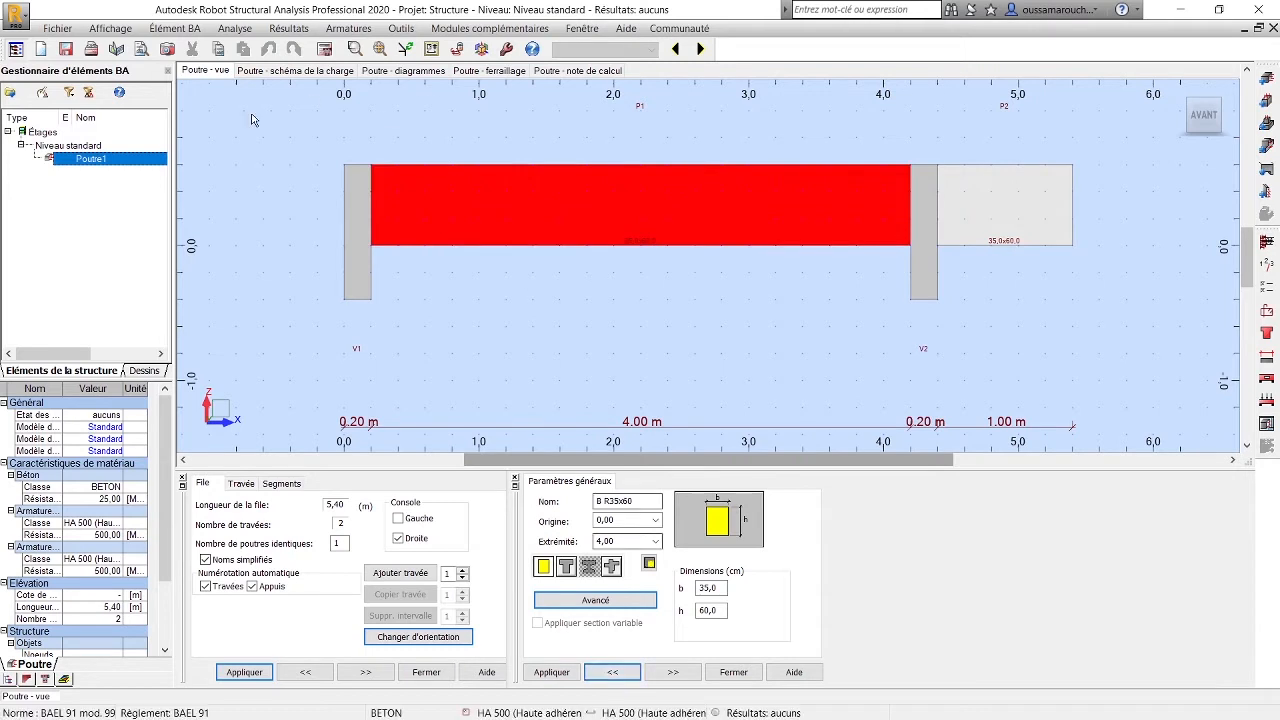
Add two single spans to the beam, followed by four more spans at once
left_click(405, 577)
left_click(403, 574)
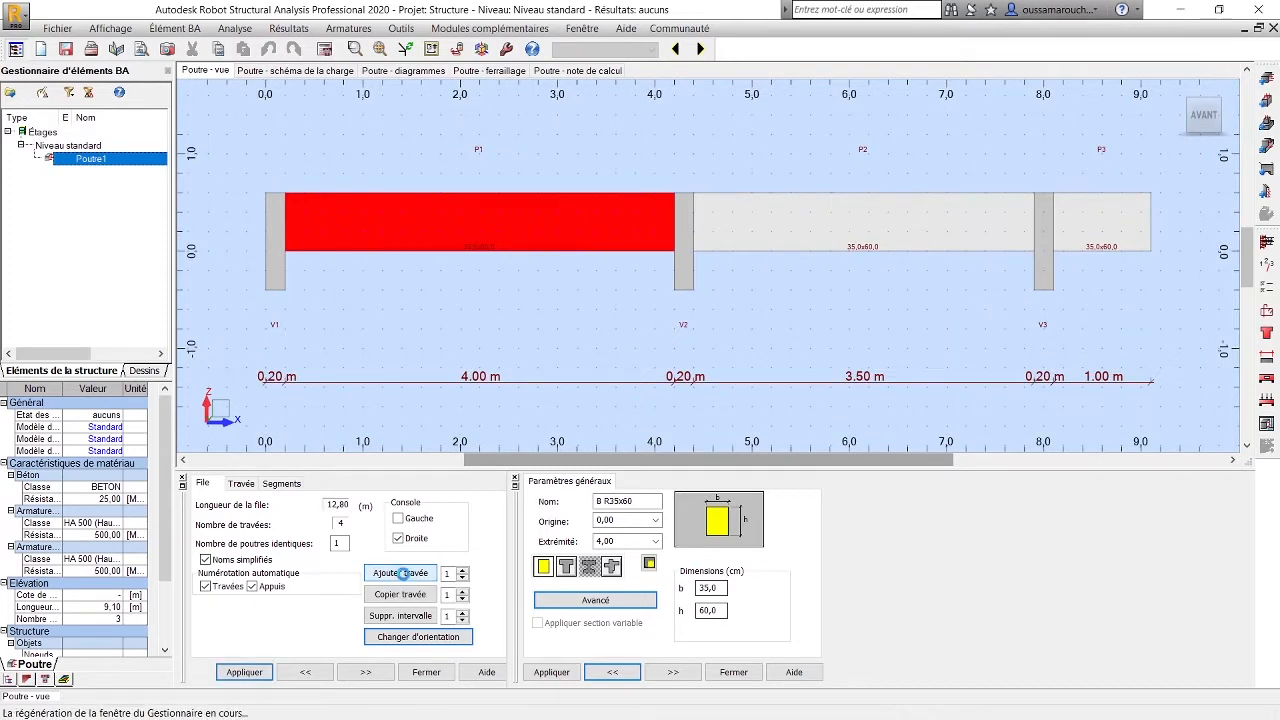
left_click(462, 571)
left_click(462, 571)
left_click(462, 571)
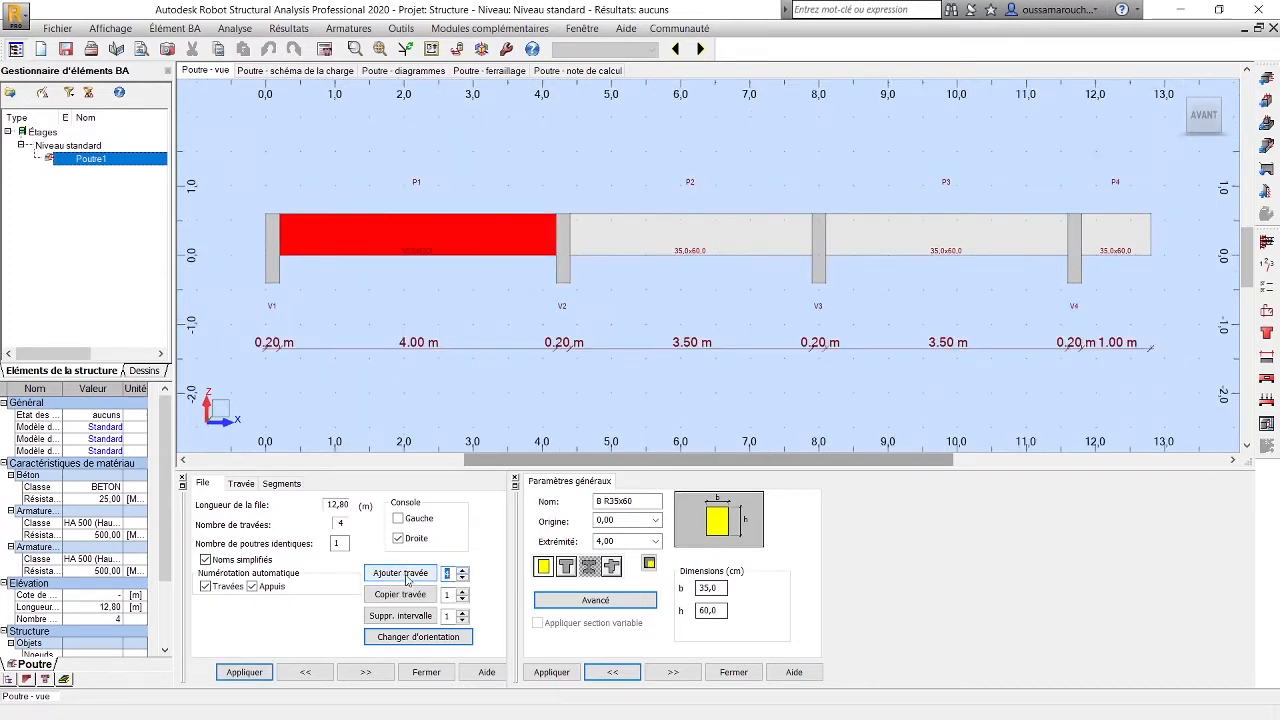
left_click(405, 573)
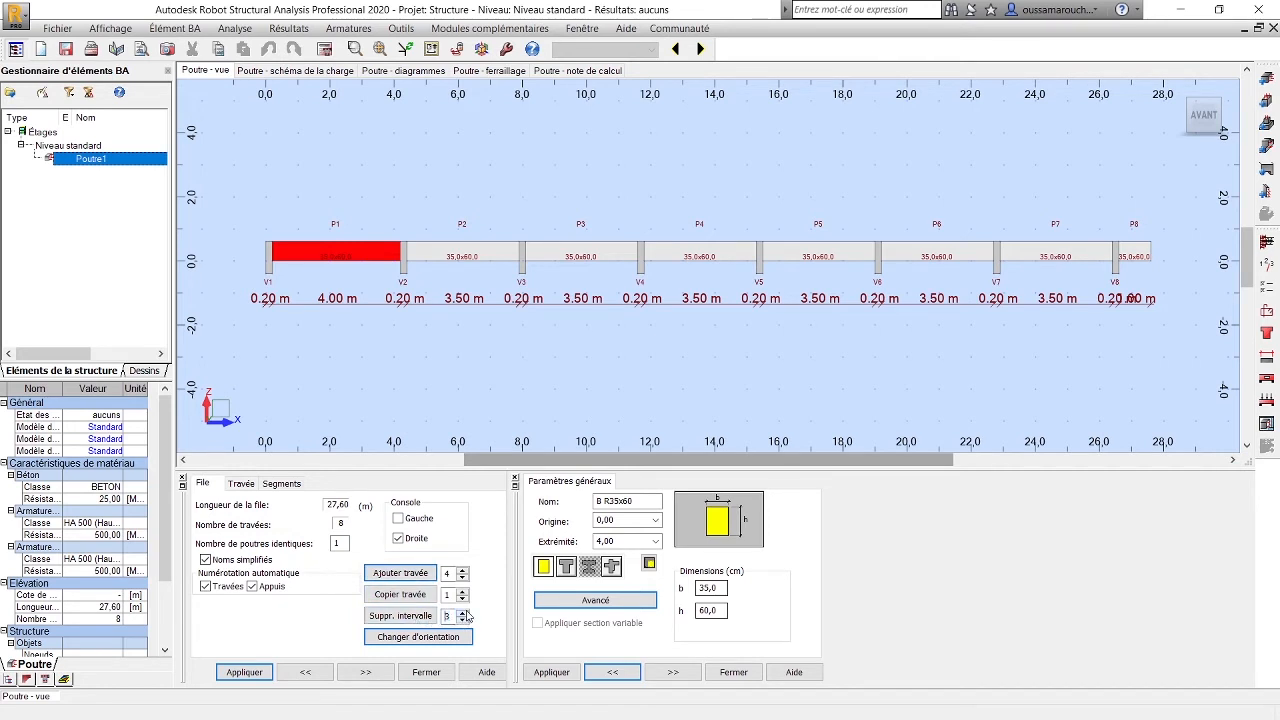
Delete six spans from the beam, starting at the selected first span
type("6")
left_click(400, 615)
left_click(760, 405)
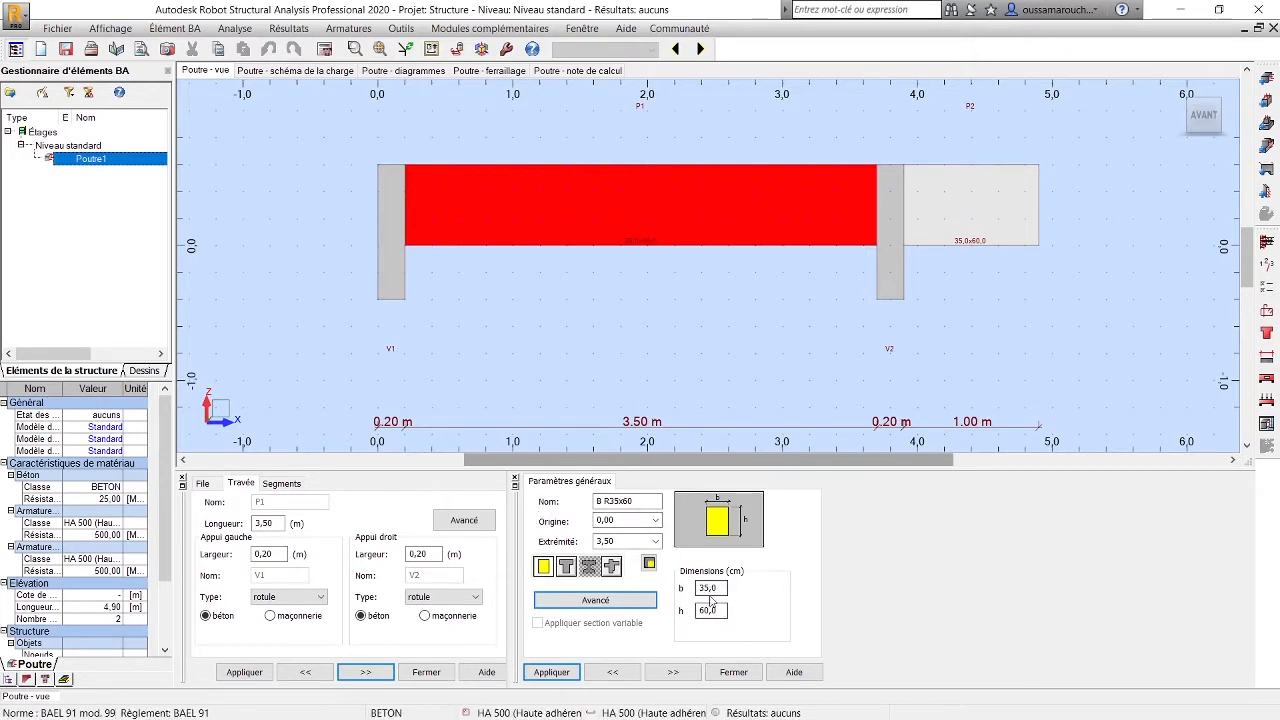
Set the section height h of span P1 to 35 cm
left_click_drag(723, 610, 622, 611)
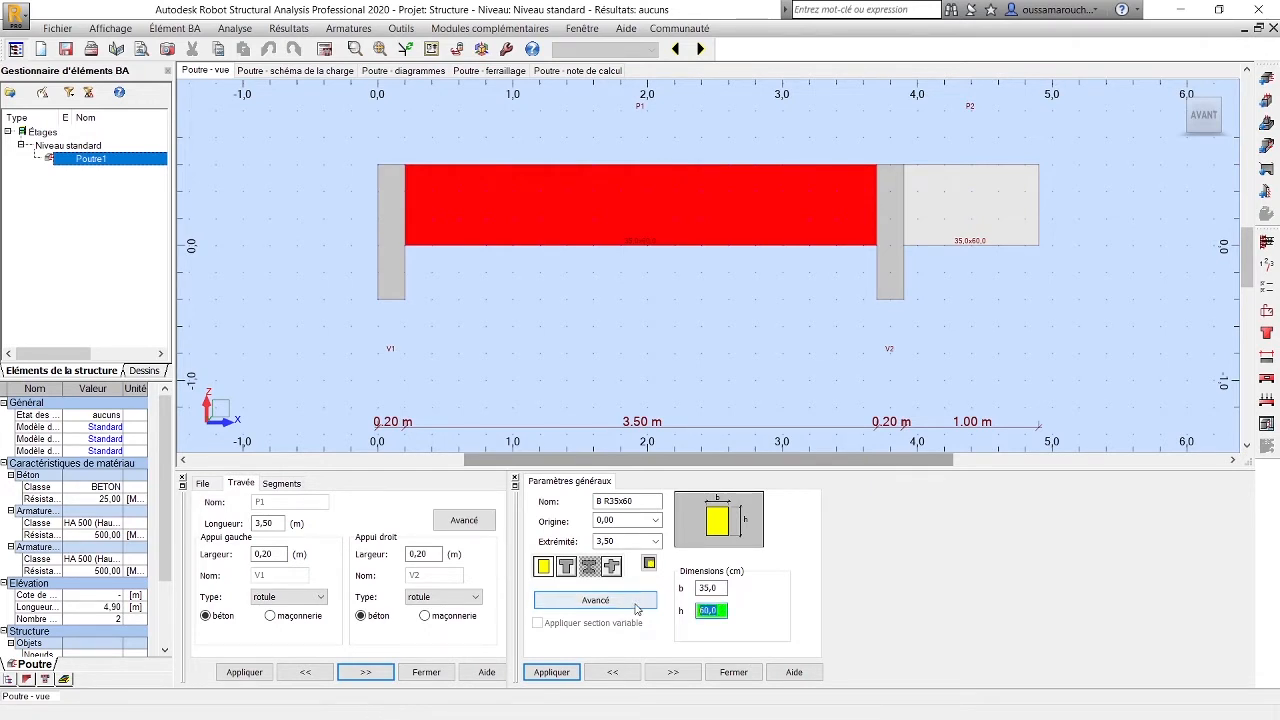
type("35")
left_click(551, 672)
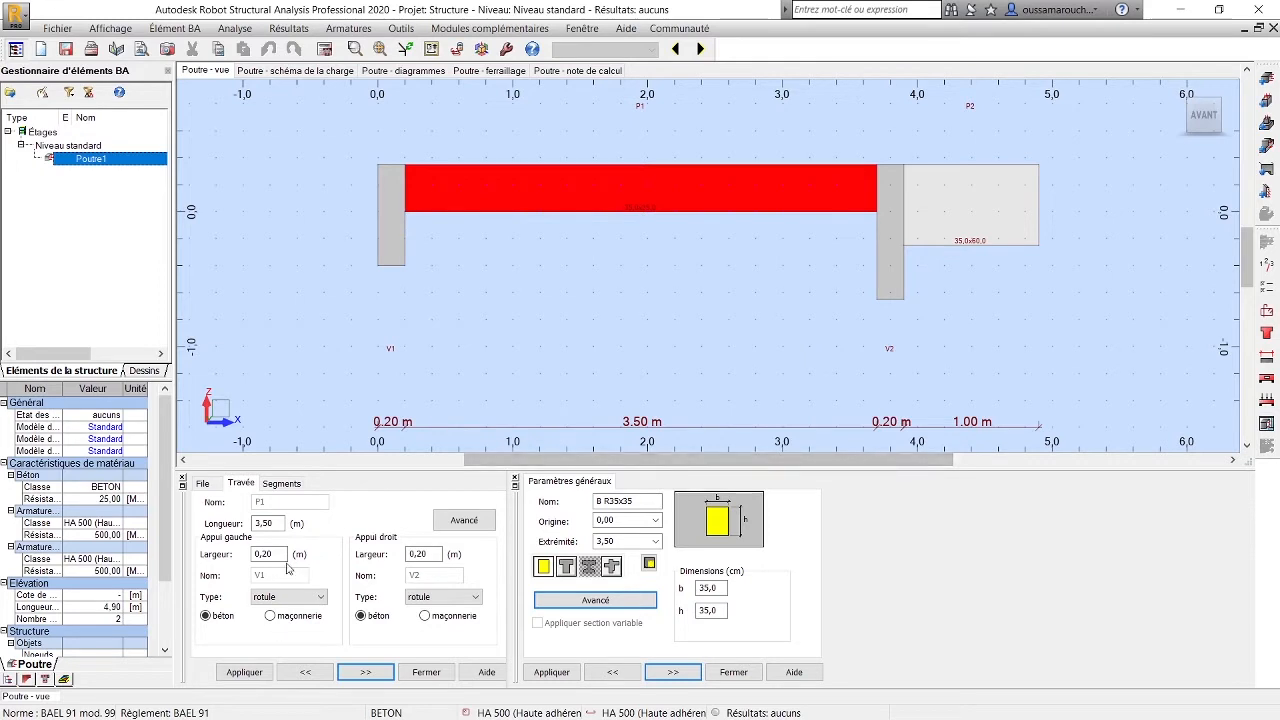
Set both support widths of span P1 to 0.25 m and the left support type to encastré
left_click_drag(282, 555, 203, 553)
type("0,")
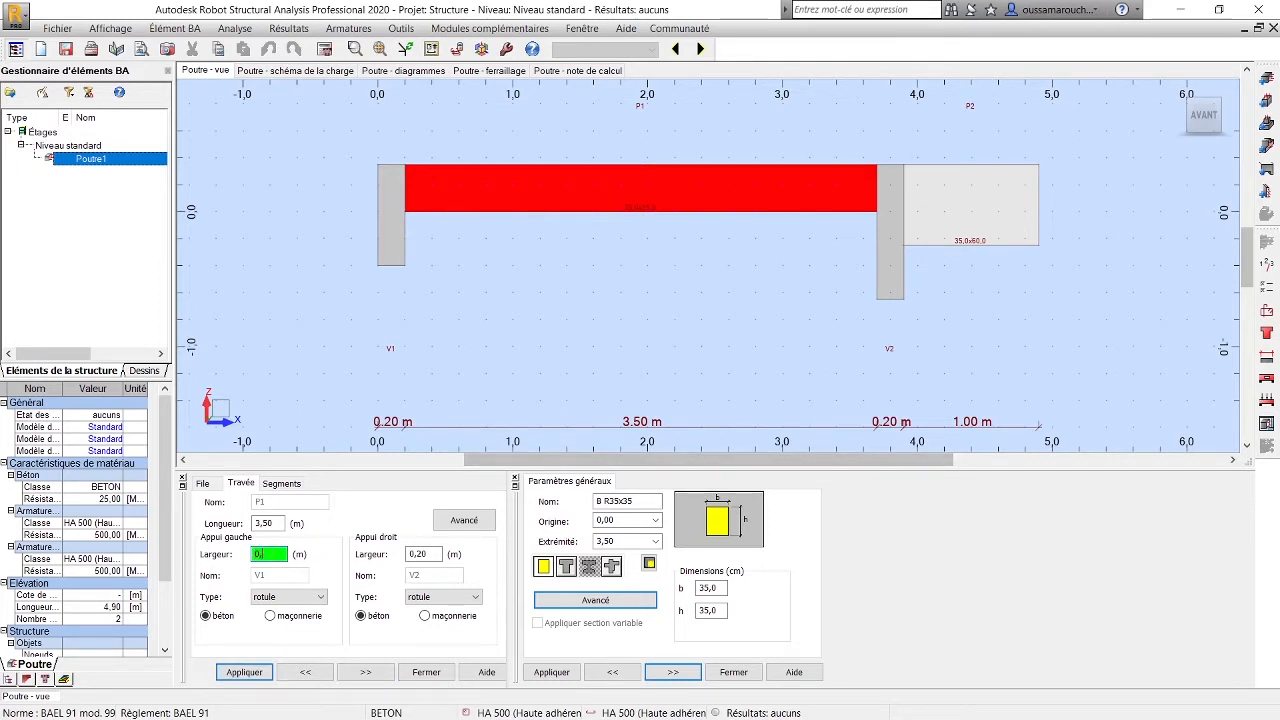
left_click_drag(438, 554, 311, 550)
type("0")
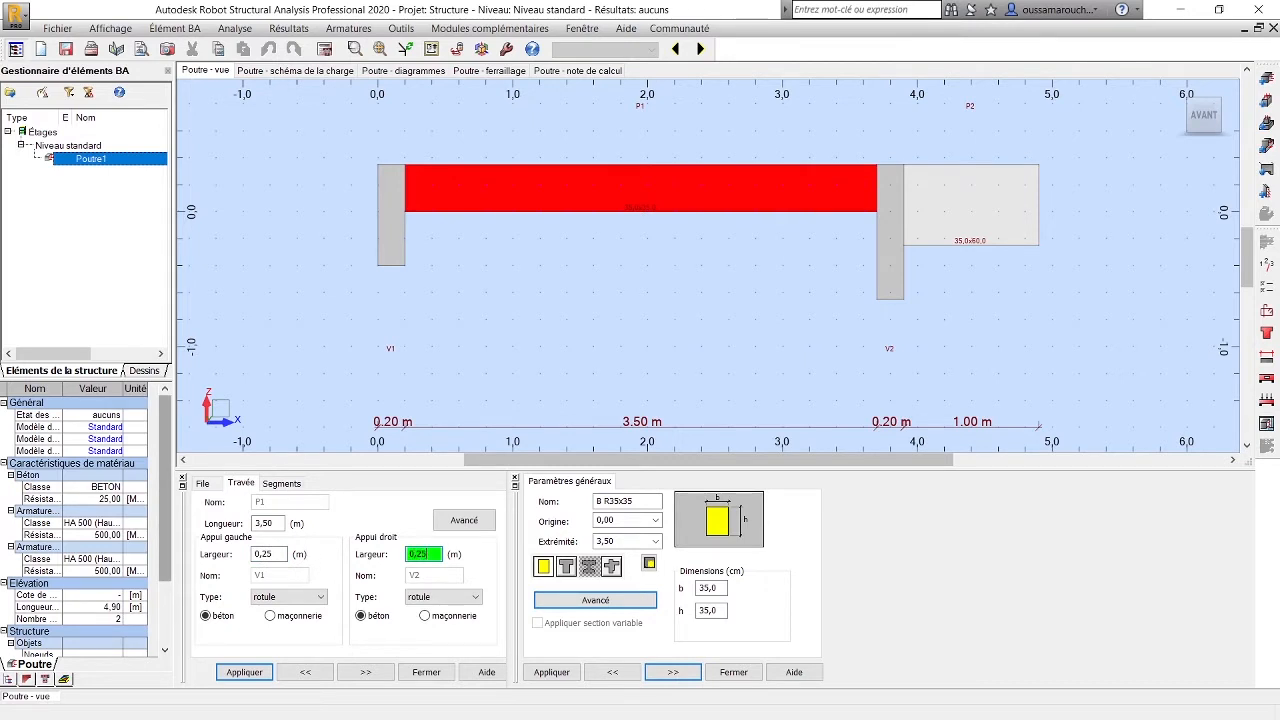
left_click(309, 597)
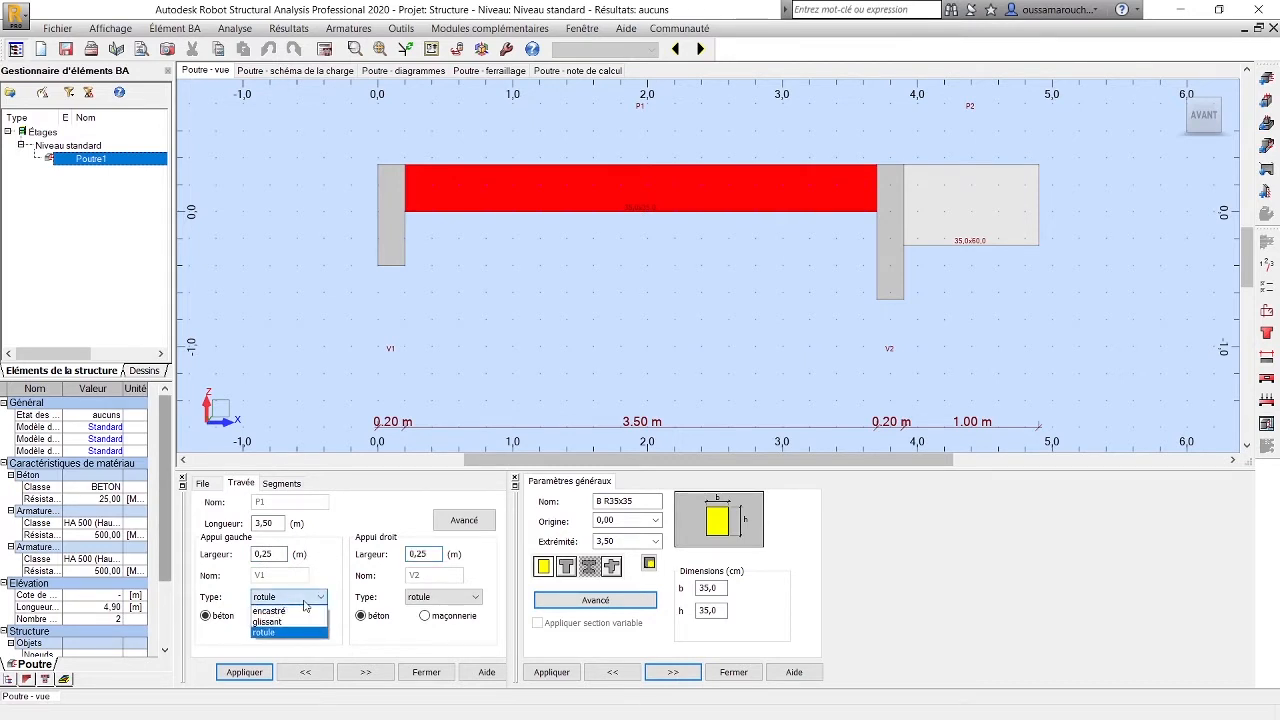
left_click(296, 620)
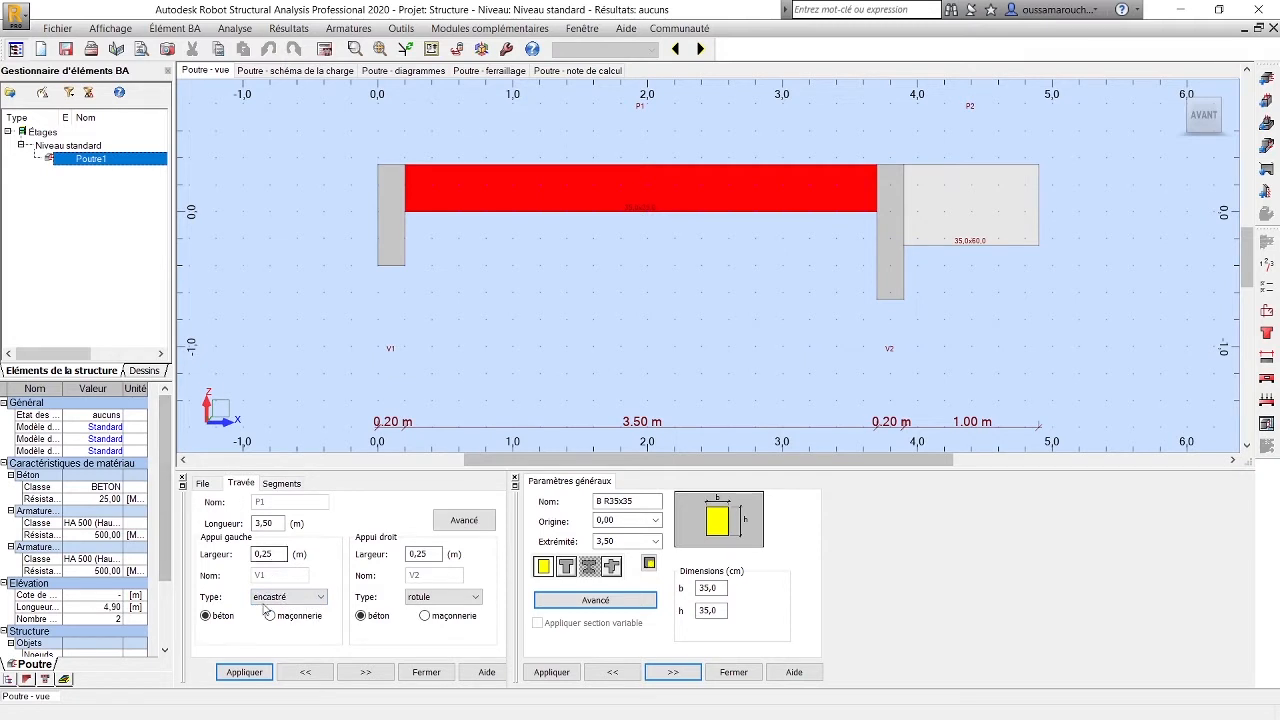
left_click(245, 672)
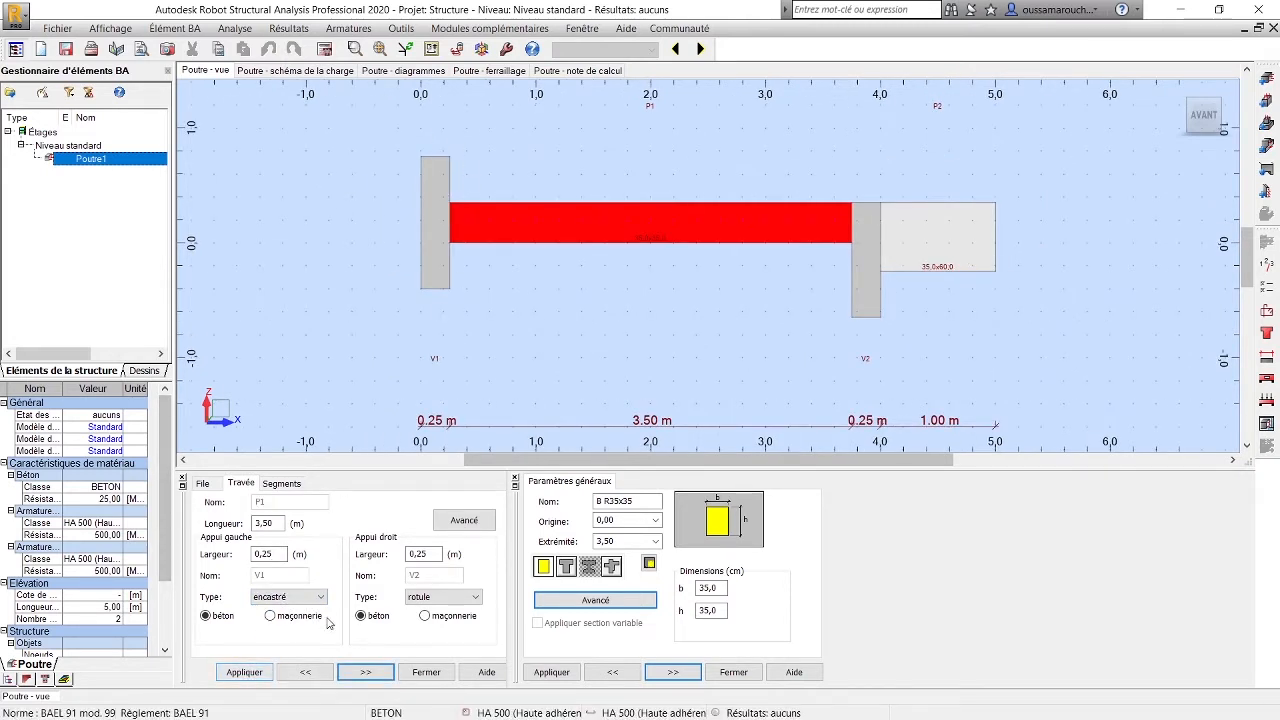
Change the left support type of span P1 back to rotule
left_click(302, 597)
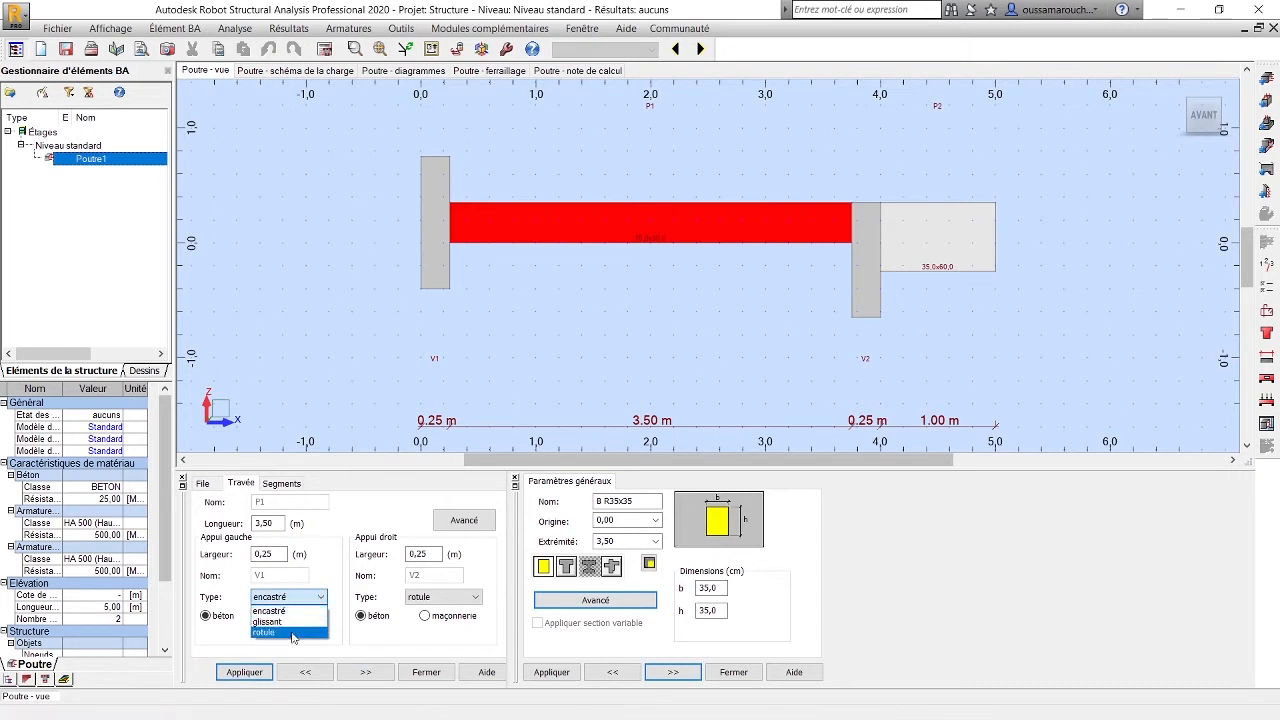
left_click(265, 632)
left_click(245, 672)
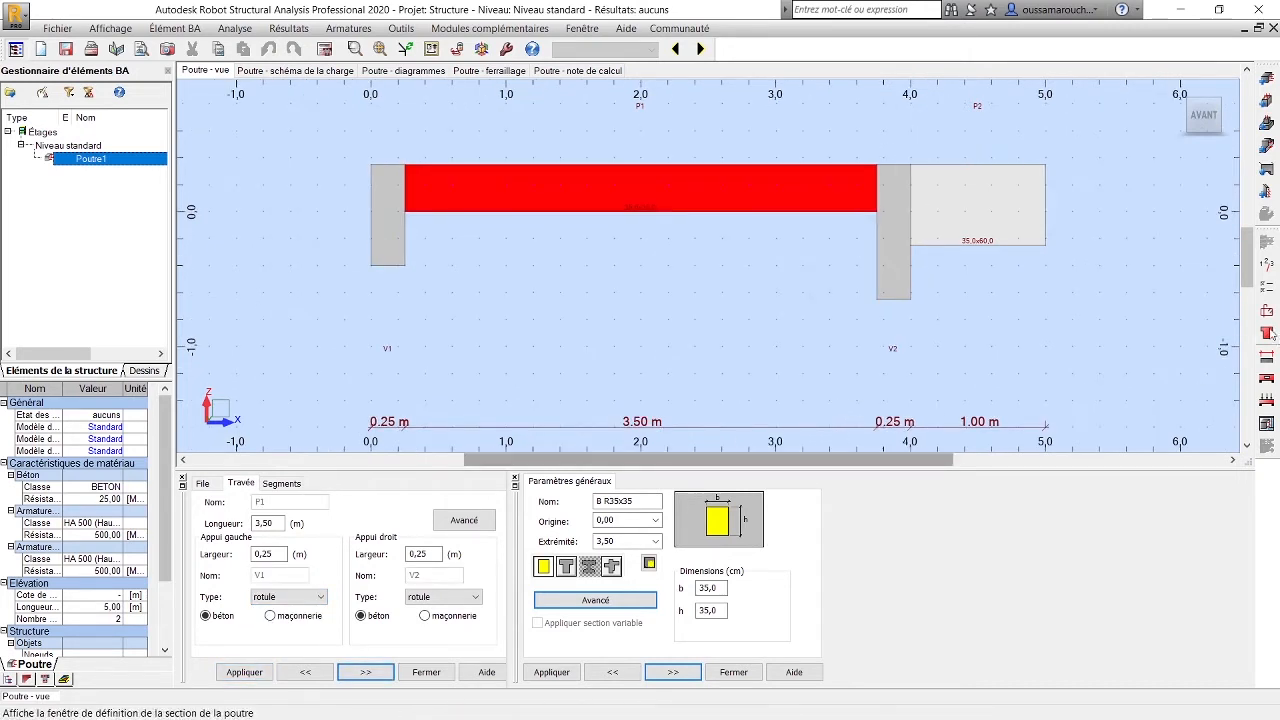
Set the storey's Fissuration parameter to préjudiciable
left_click(1268, 268)
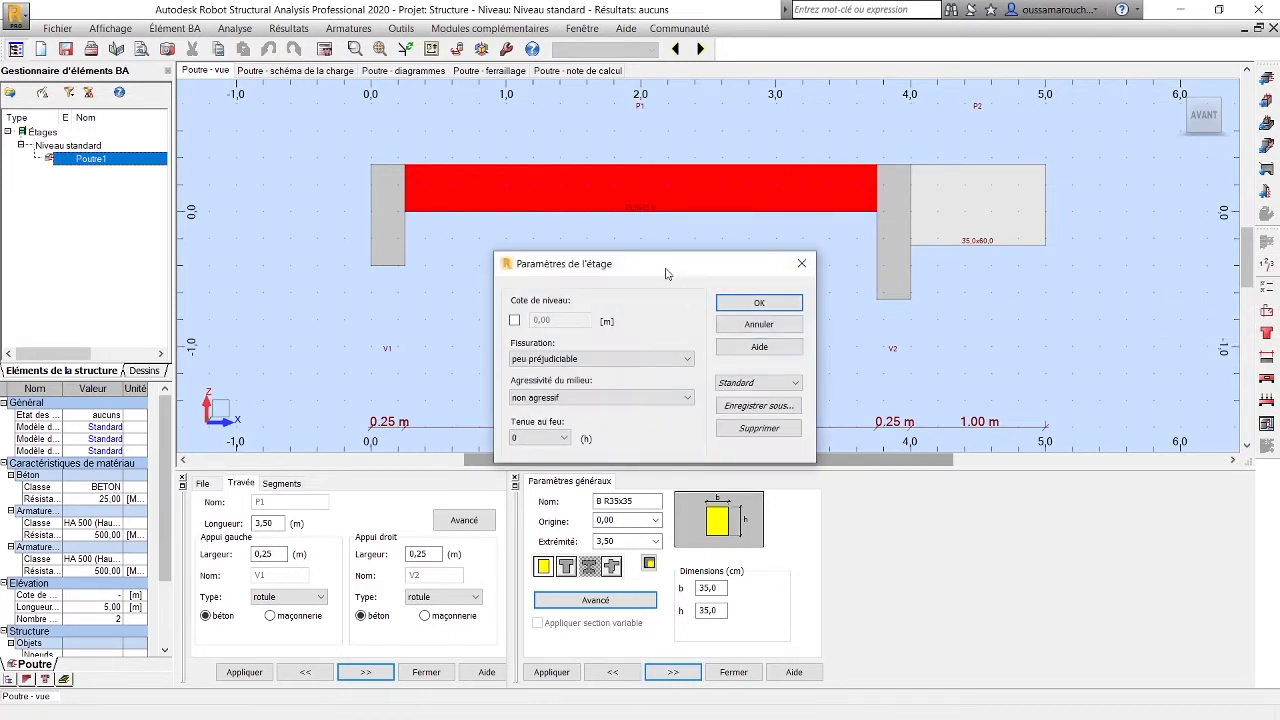
left_click_drag(667, 274, 519, 203)
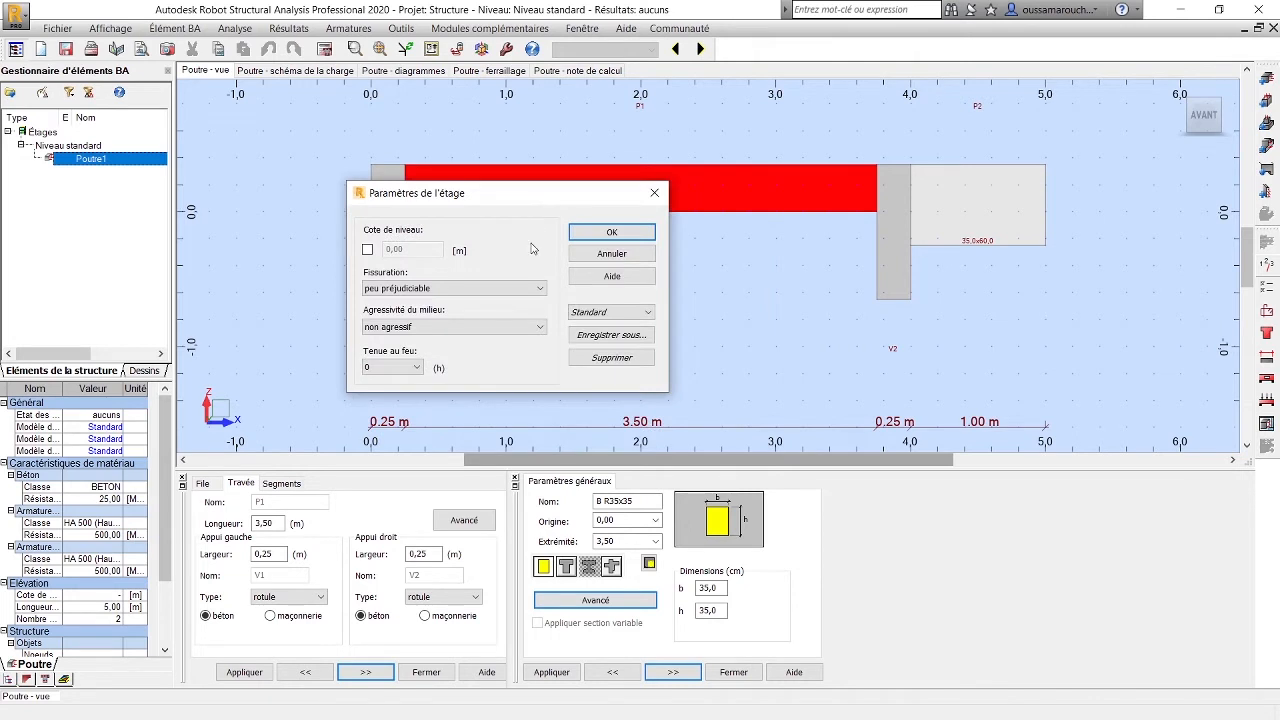
left_click(465, 289)
left_click(465, 300)
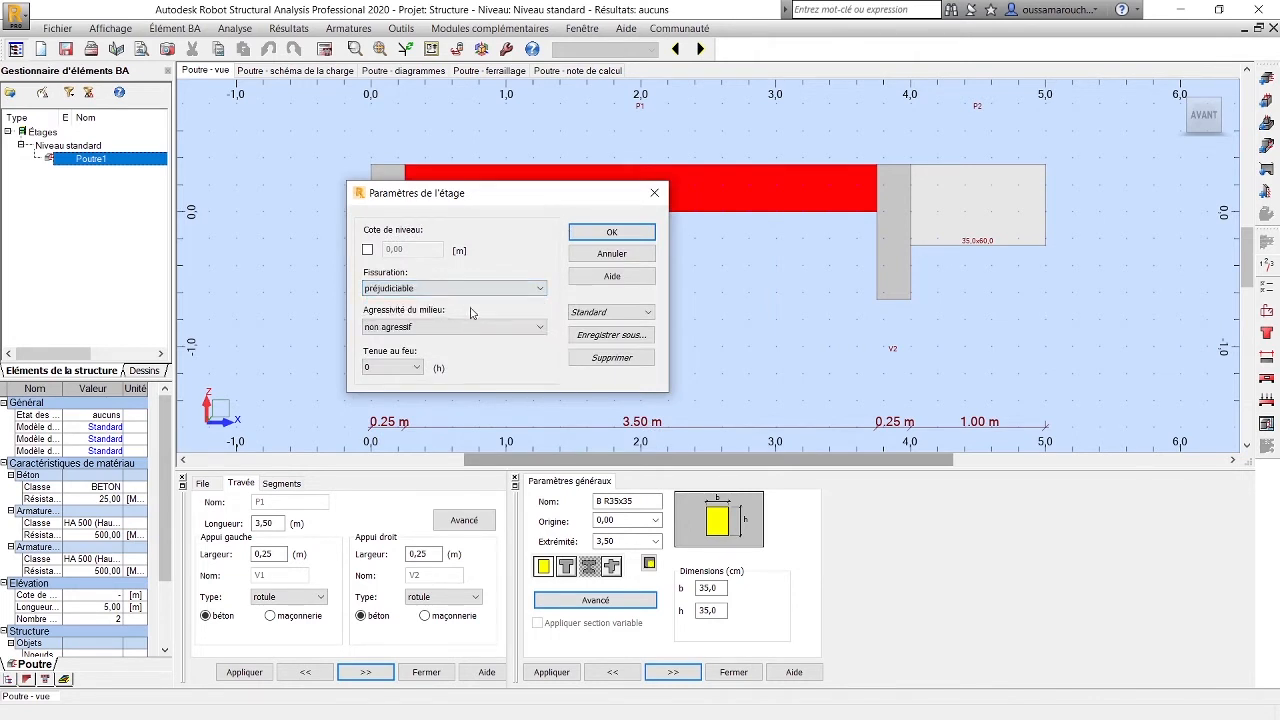
left_click(610, 232)
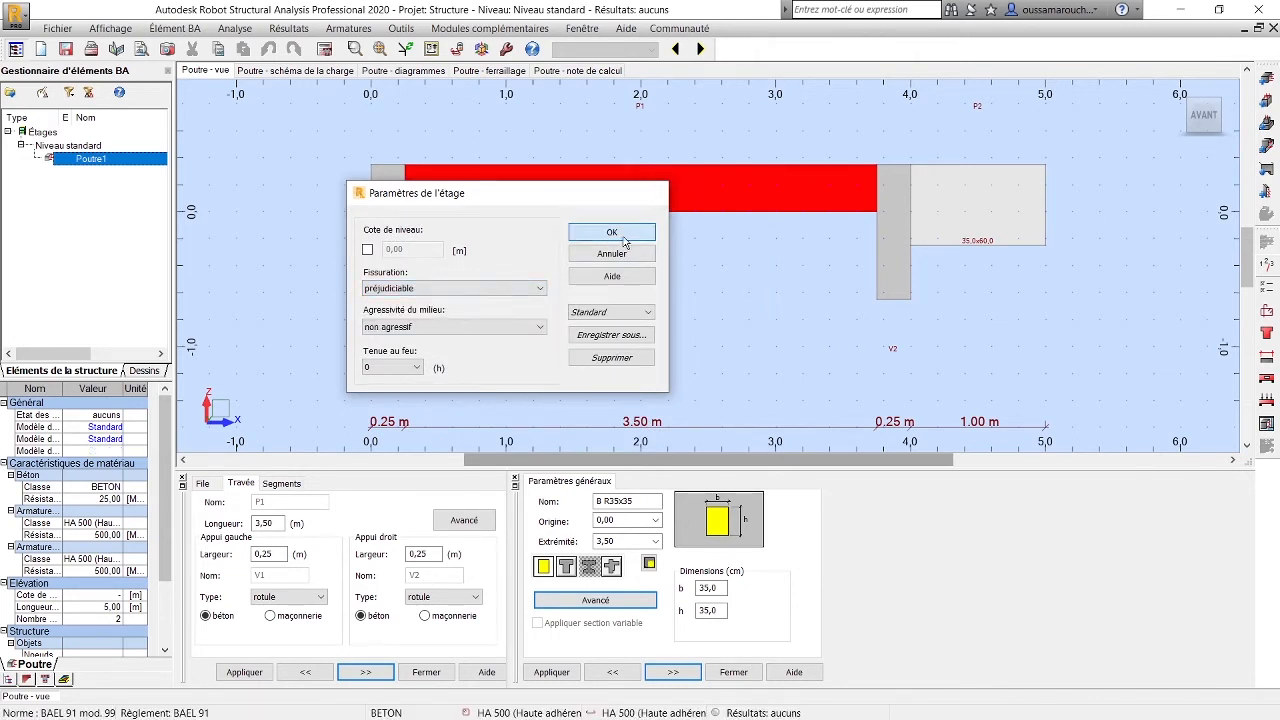
Open the calculation options and accept the geometry optimisation settings with h and b fixed
left_click(1266, 310)
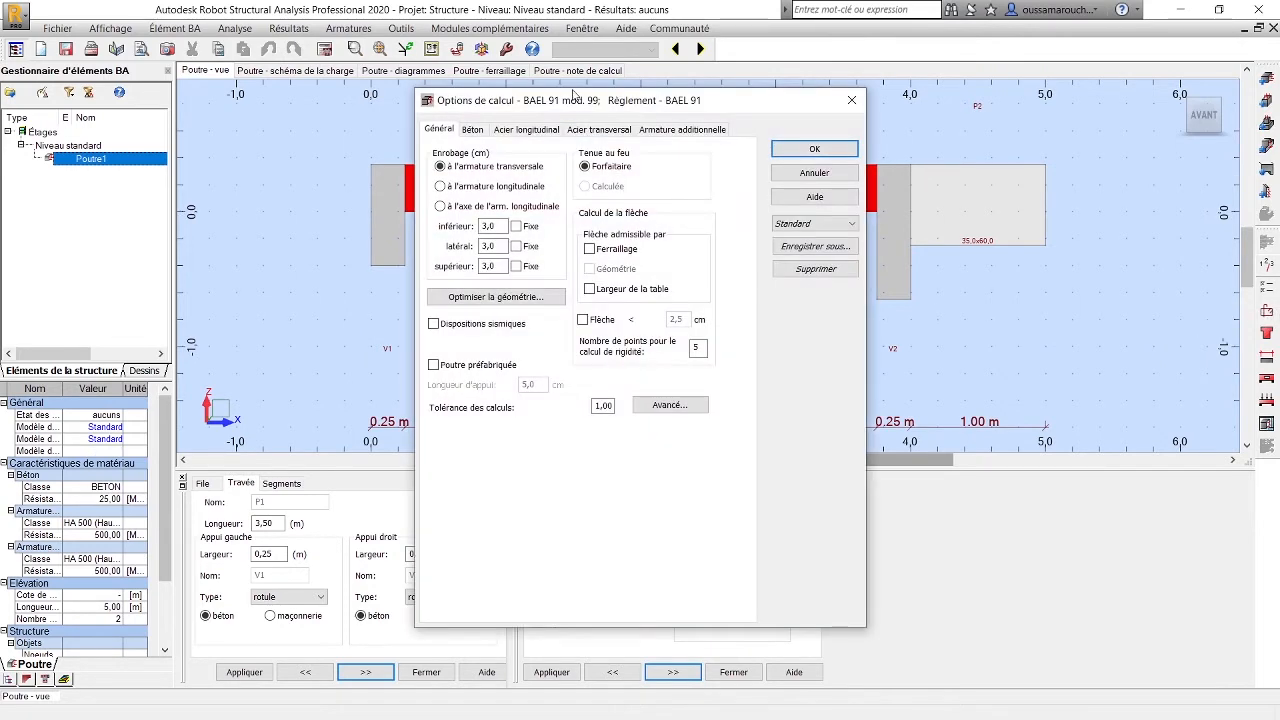
left_click_drag(575, 95, 407, 71)
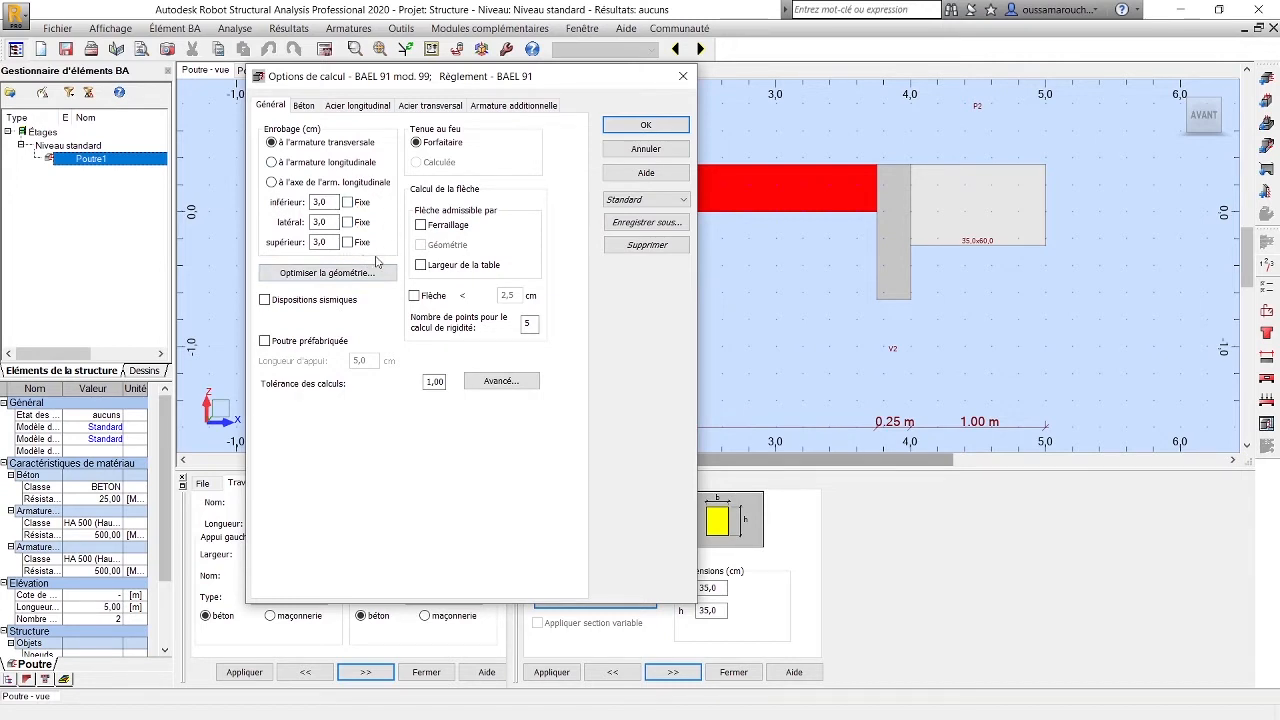
left_click(333, 276)
left_click_drag(408, 207, 341, 189)
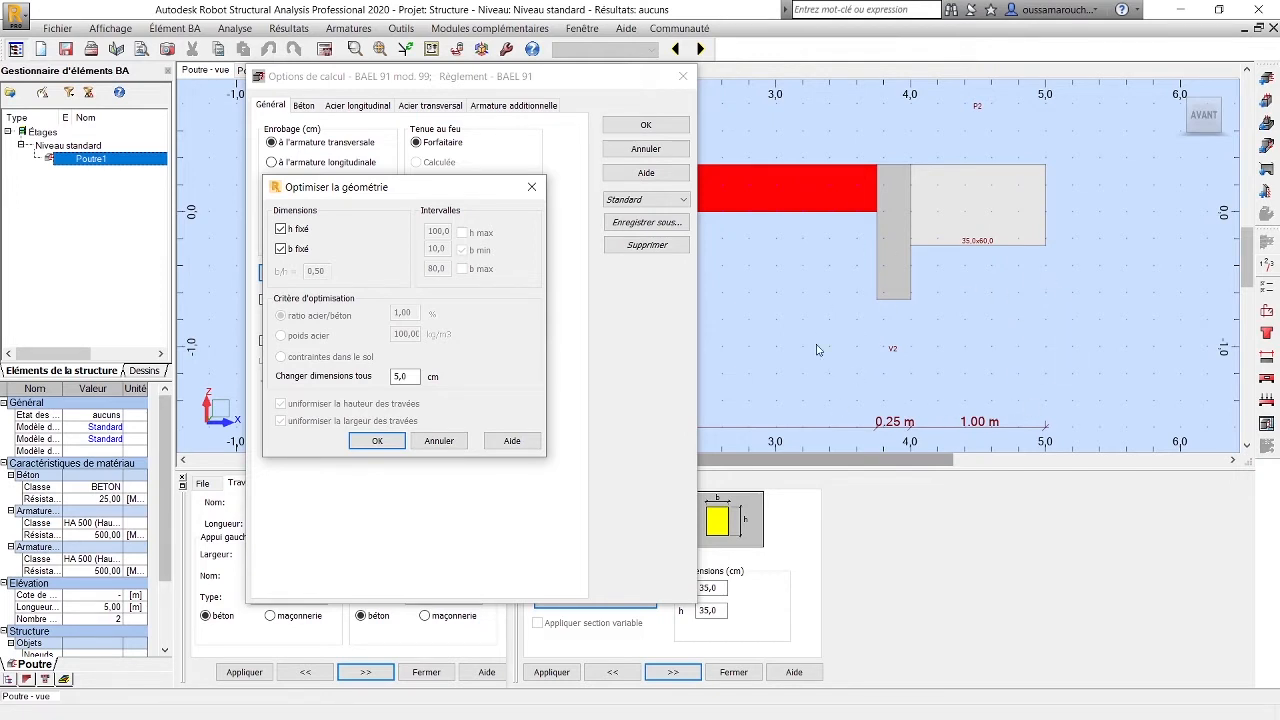
left_click(377, 441)
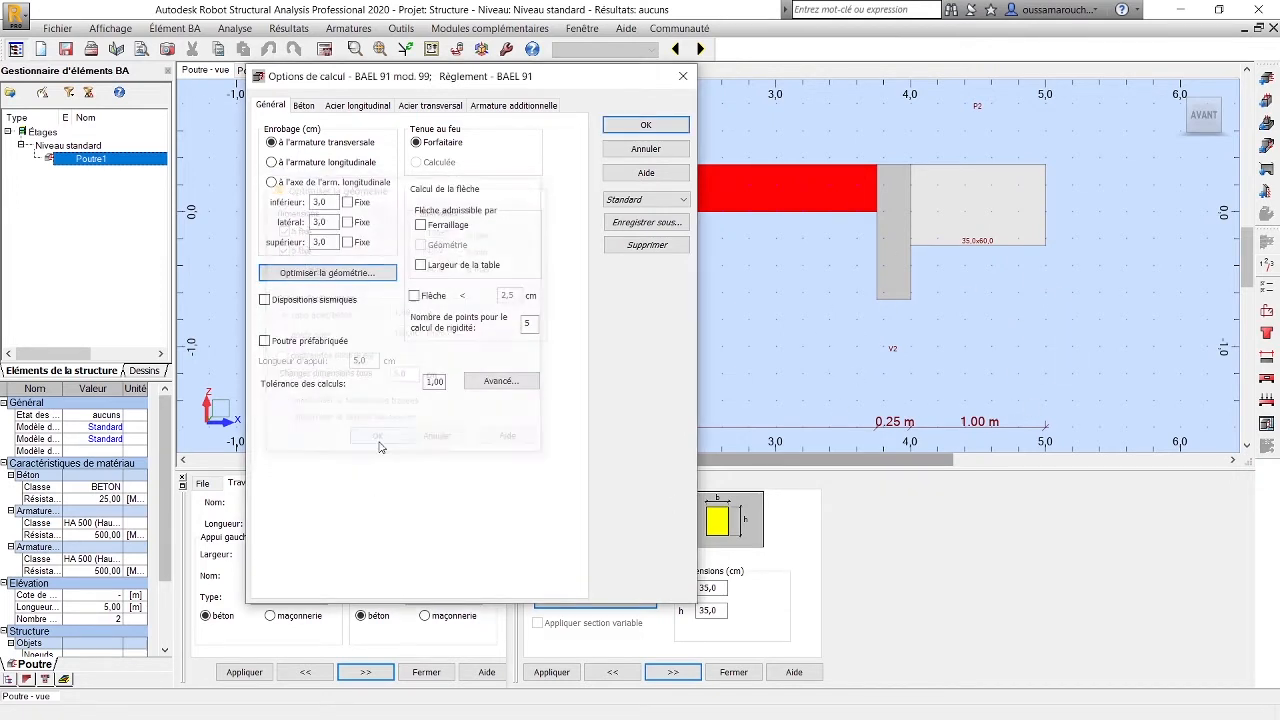
Choose BETON30 as the beam's concrete in the calculation options and check the available aggregate diameters
left_click(309, 106)
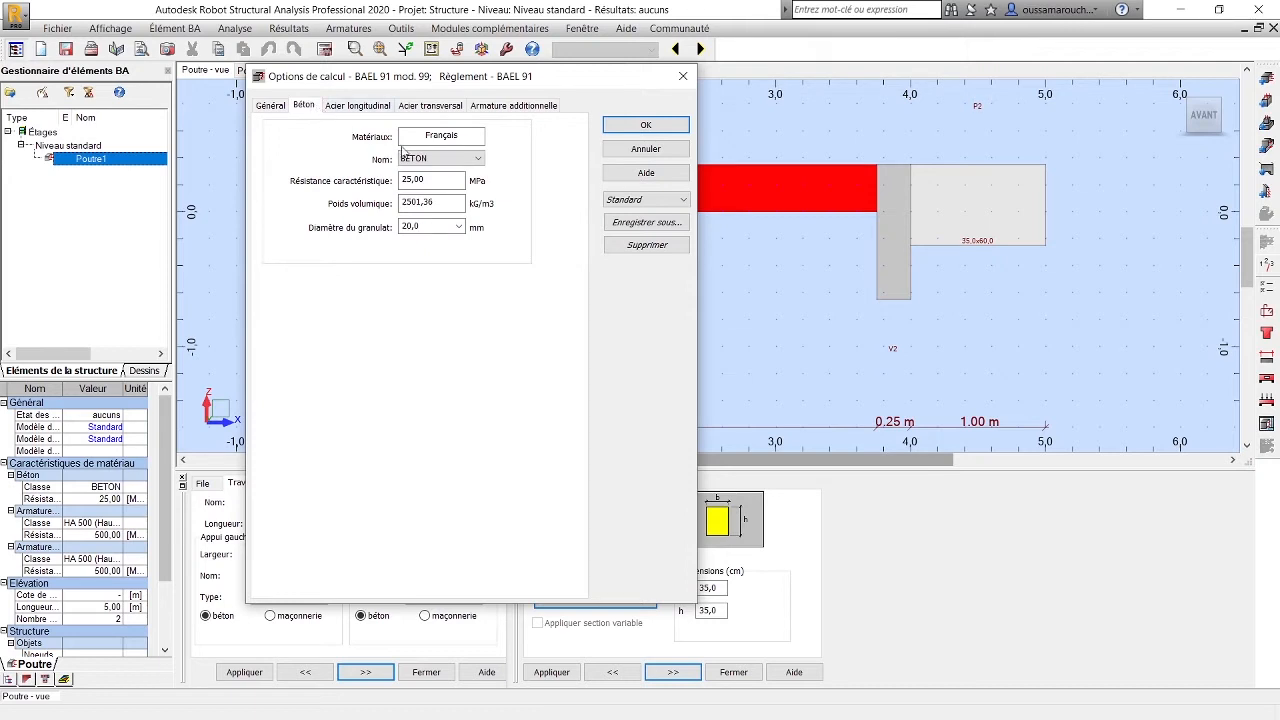
left_click(448, 160)
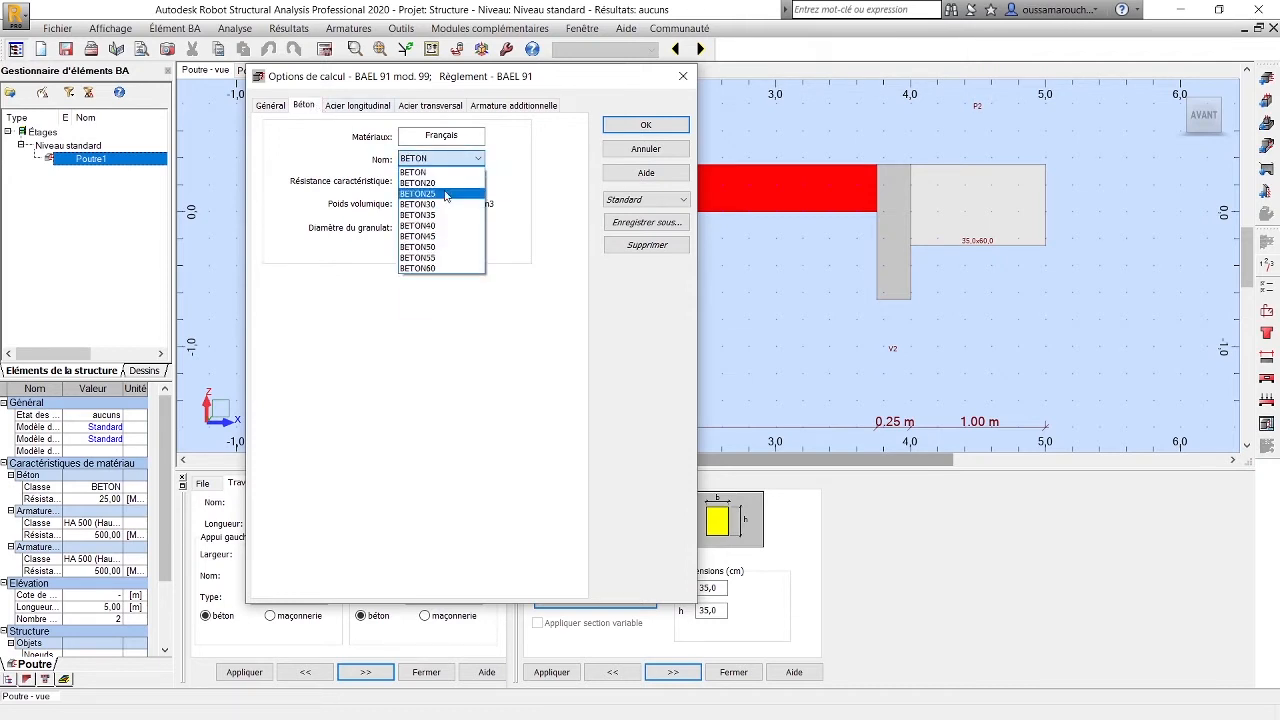
left_click(450, 200)
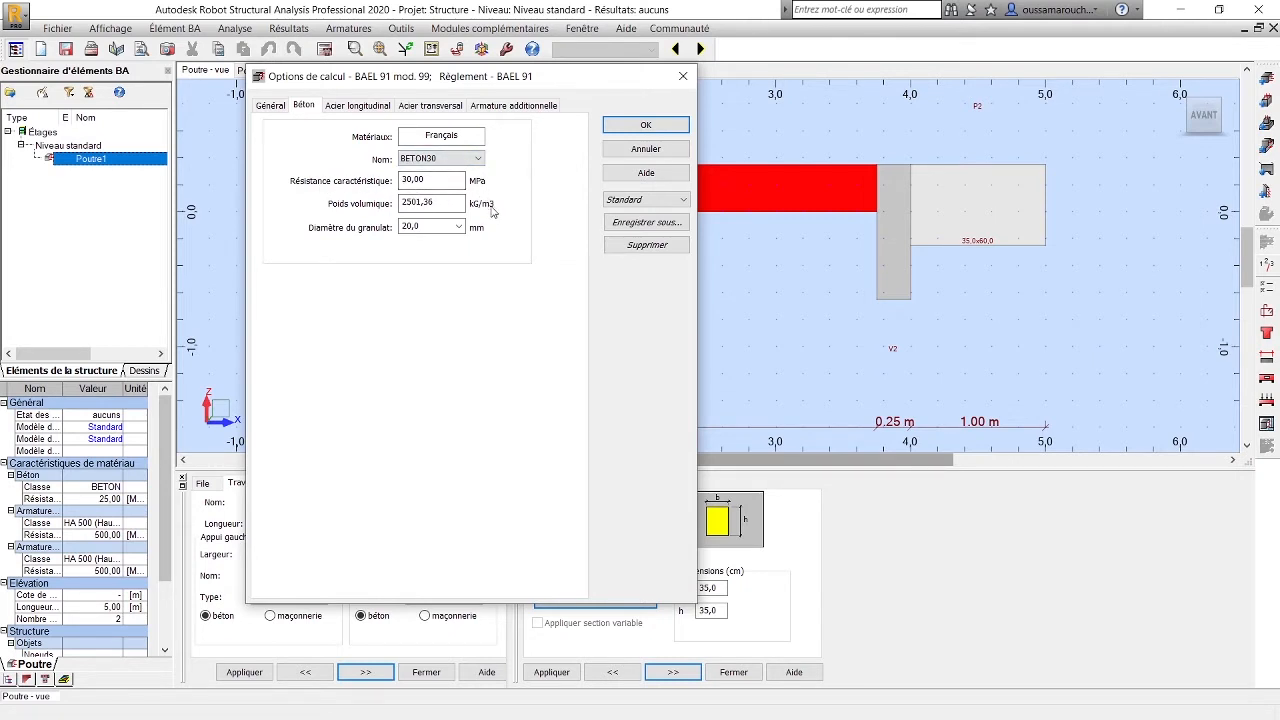
left_click(456, 229)
left_click(456, 229)
Restrict the longitudinal steel to the 12 and 14 mm bars, keeping class HA 500
left_click(352, 106)
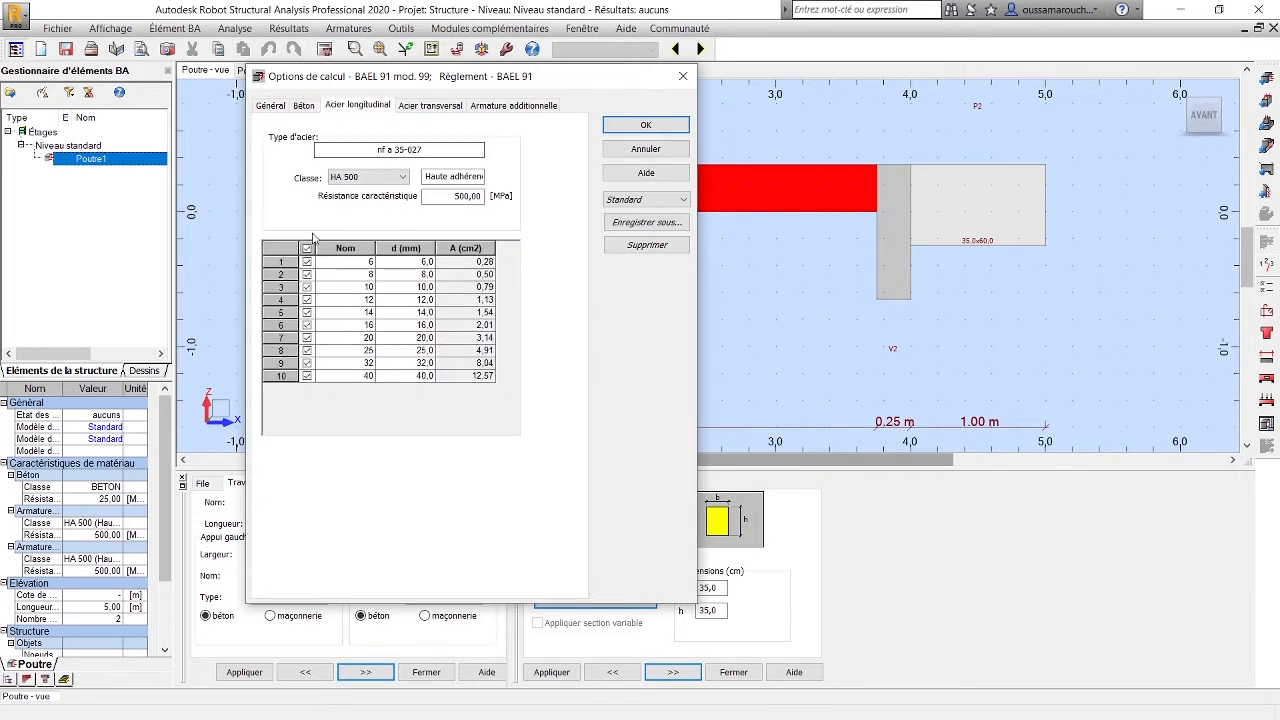
left_click(307, 299)
left_click(307, 312)
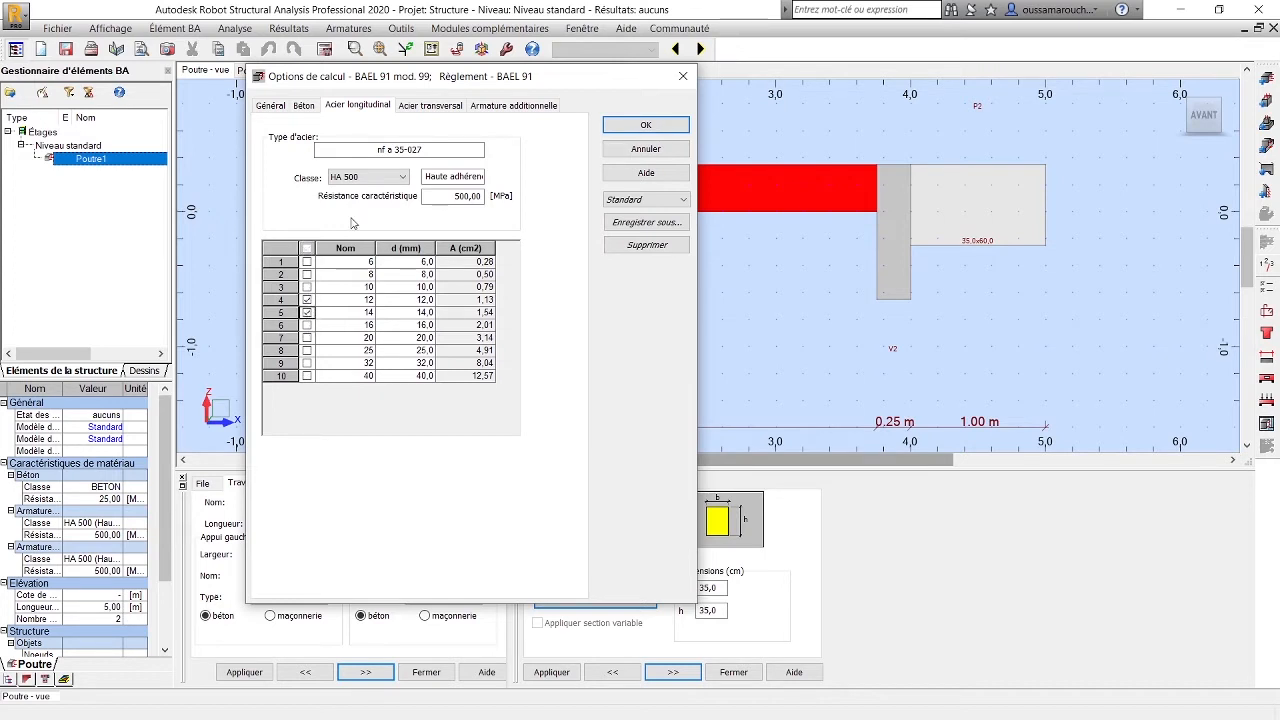
left_click(369, 177)
left_click(370, 177)
left_click(307, 248)
left_click(307, 300)
left_click(307, 313)
Restrict the transverse steel to the 10 and 12 mm bars
left_click(428, 106)
left_click(307, 249)
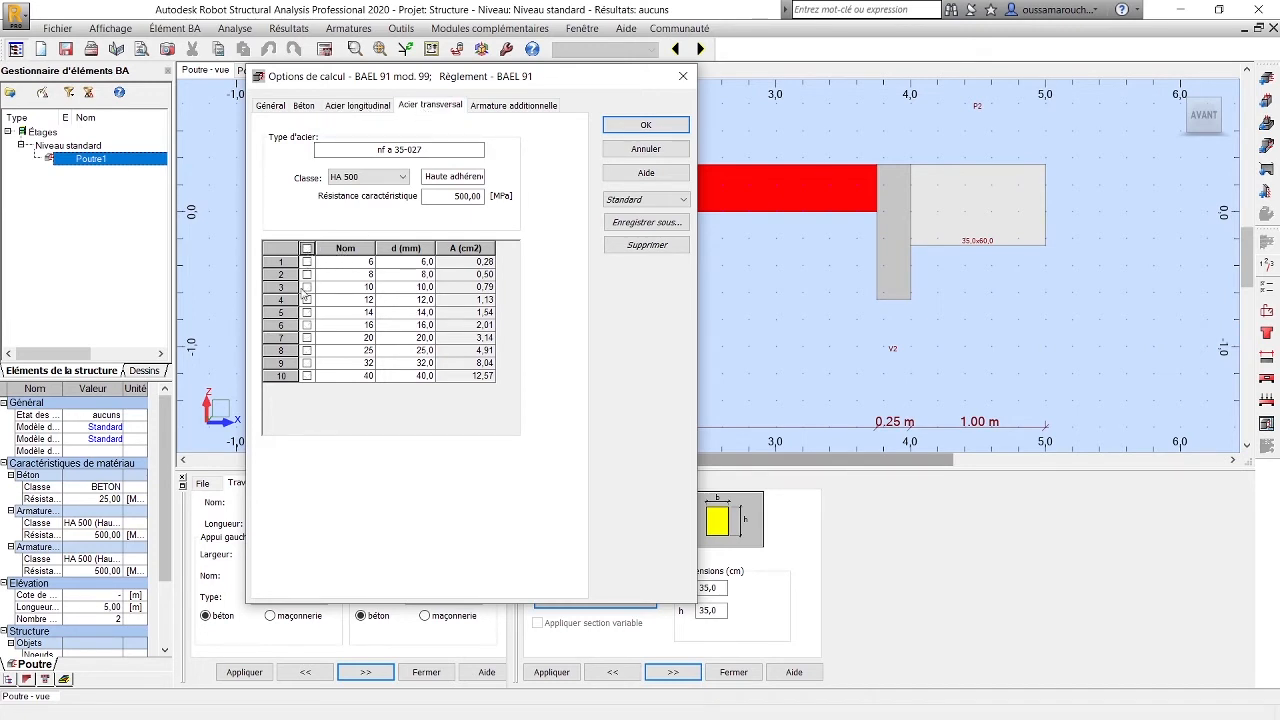
left_click(307, 287)
left_click(307, 300)
Restrict the additional reinforcement to the 10 and 12 mm bars and confirm the calculation options
left_click(528, 106)
left_click(307, 249)
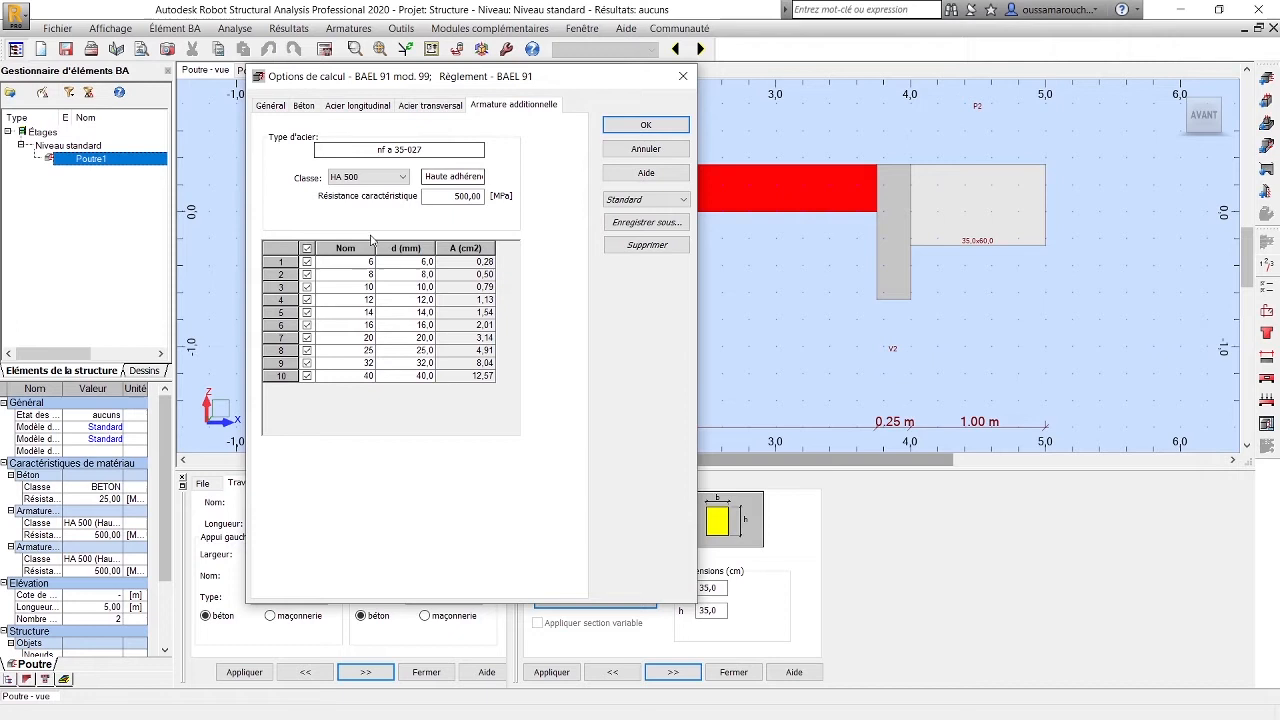
left_click(307, 250)
left_click(307, 287)
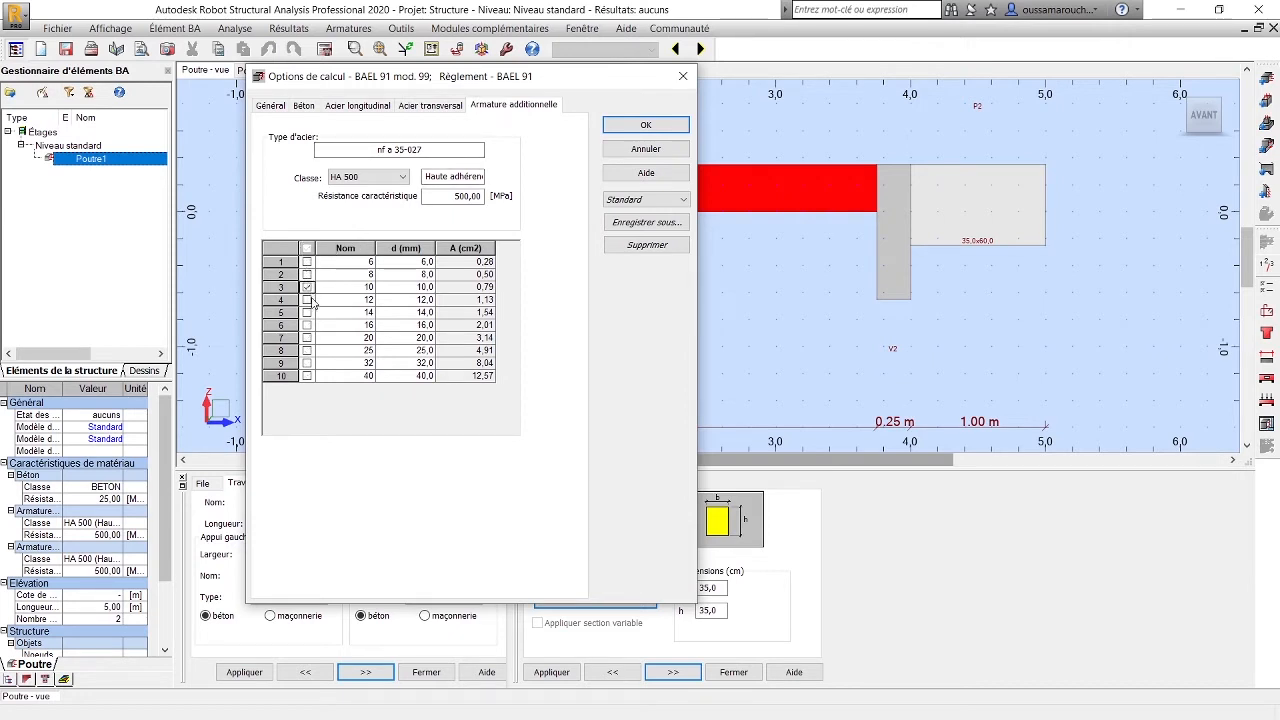
left_click(307, 300)
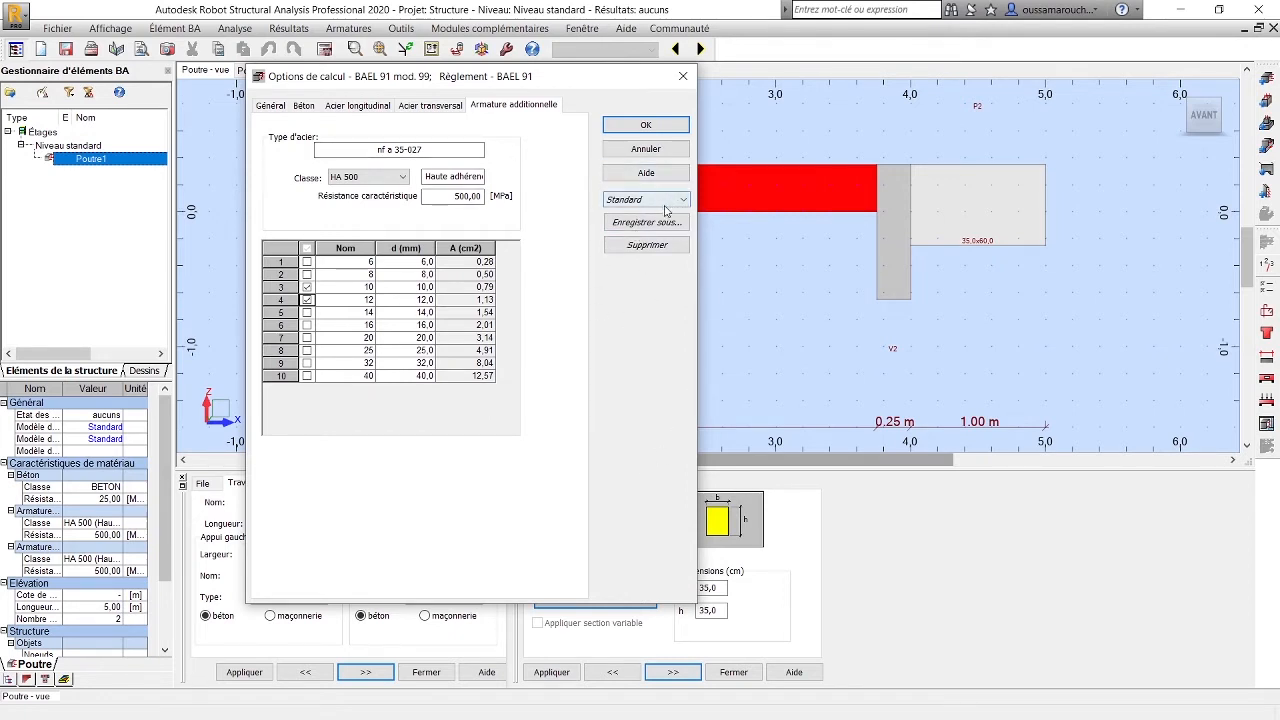
left_click(646, 125)
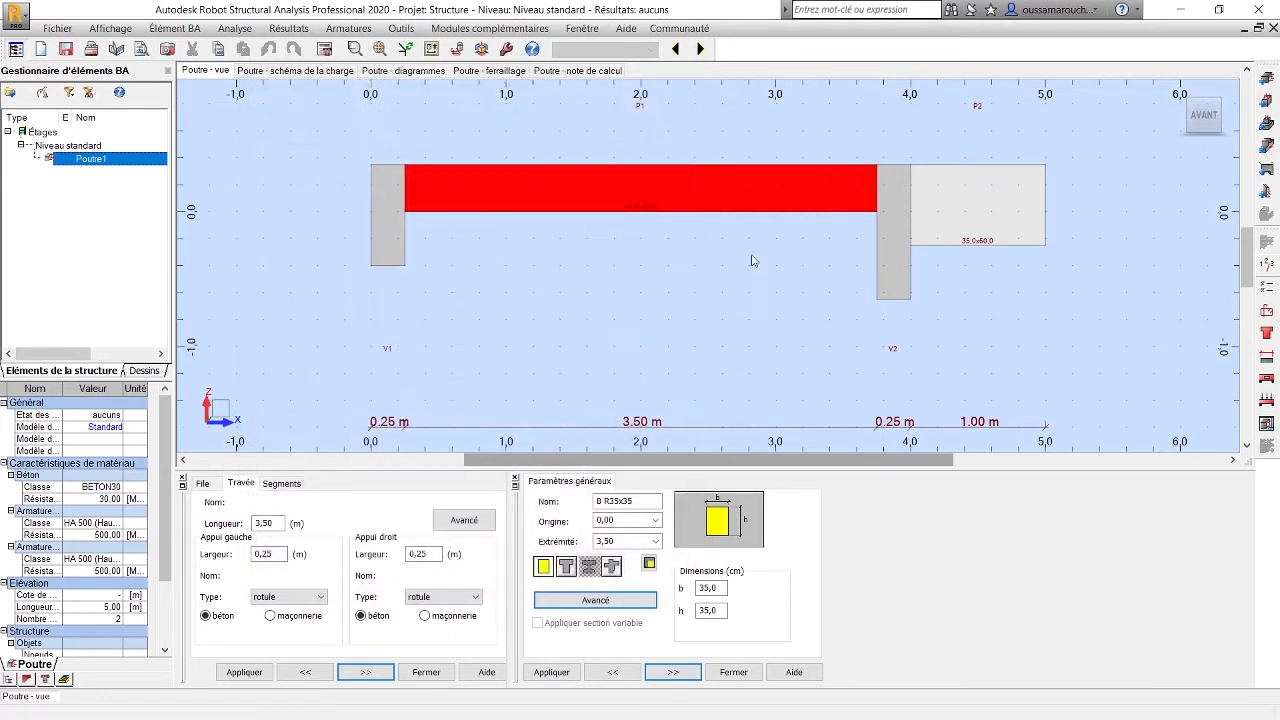
Set the minimum longitudinal bar diameter to 12 in the reinforcement layout settings
left_click(1267, 320)
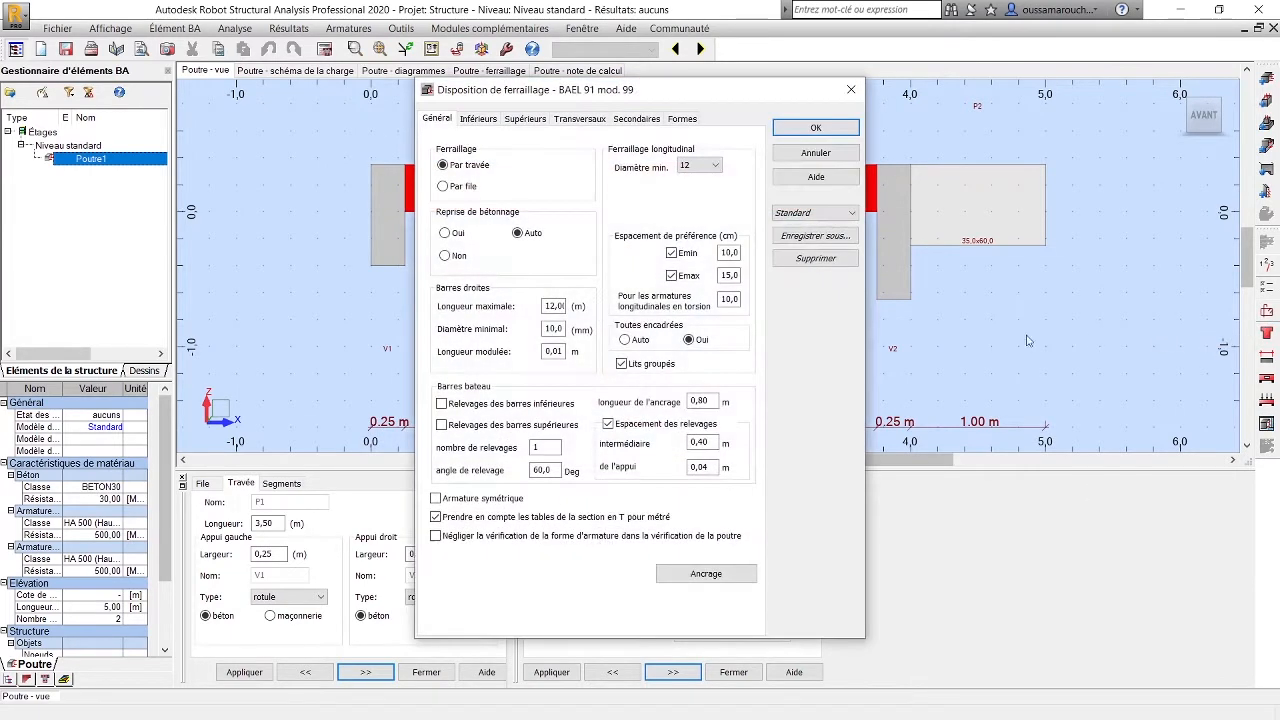
left_click_drag(543, 92, 194, 158)
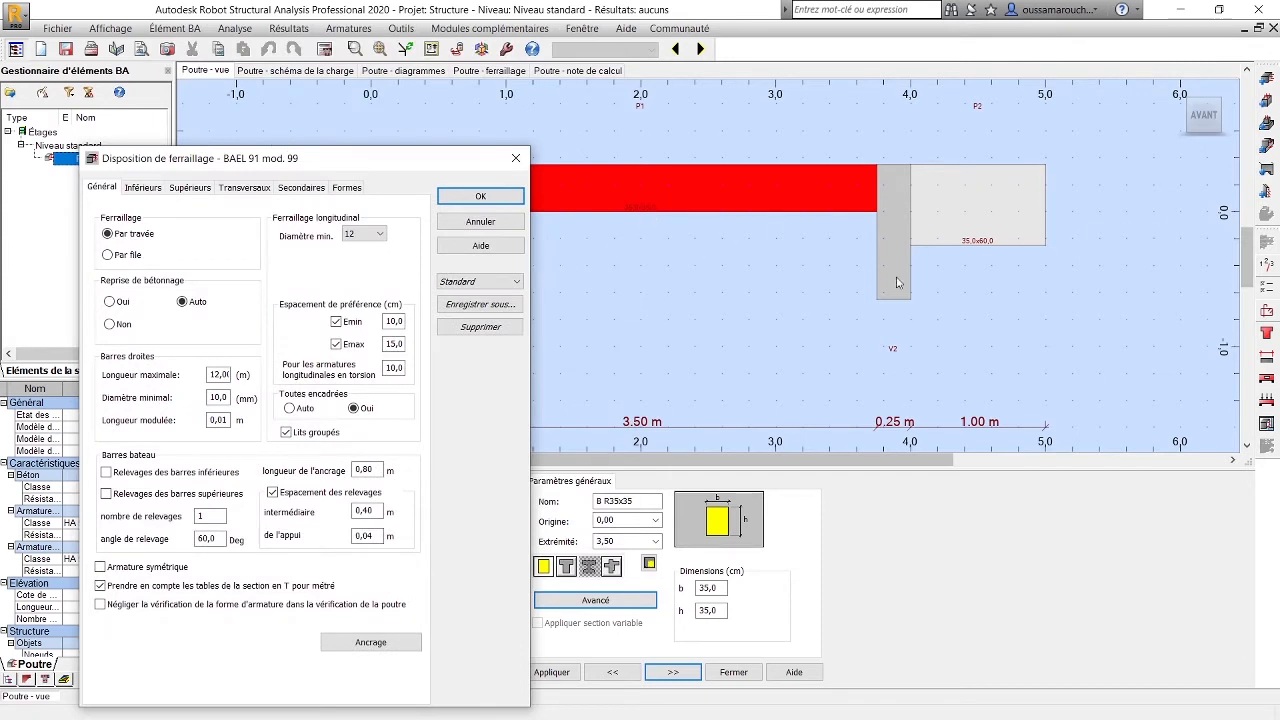
left_click_drag(188, 160, 196, 100)
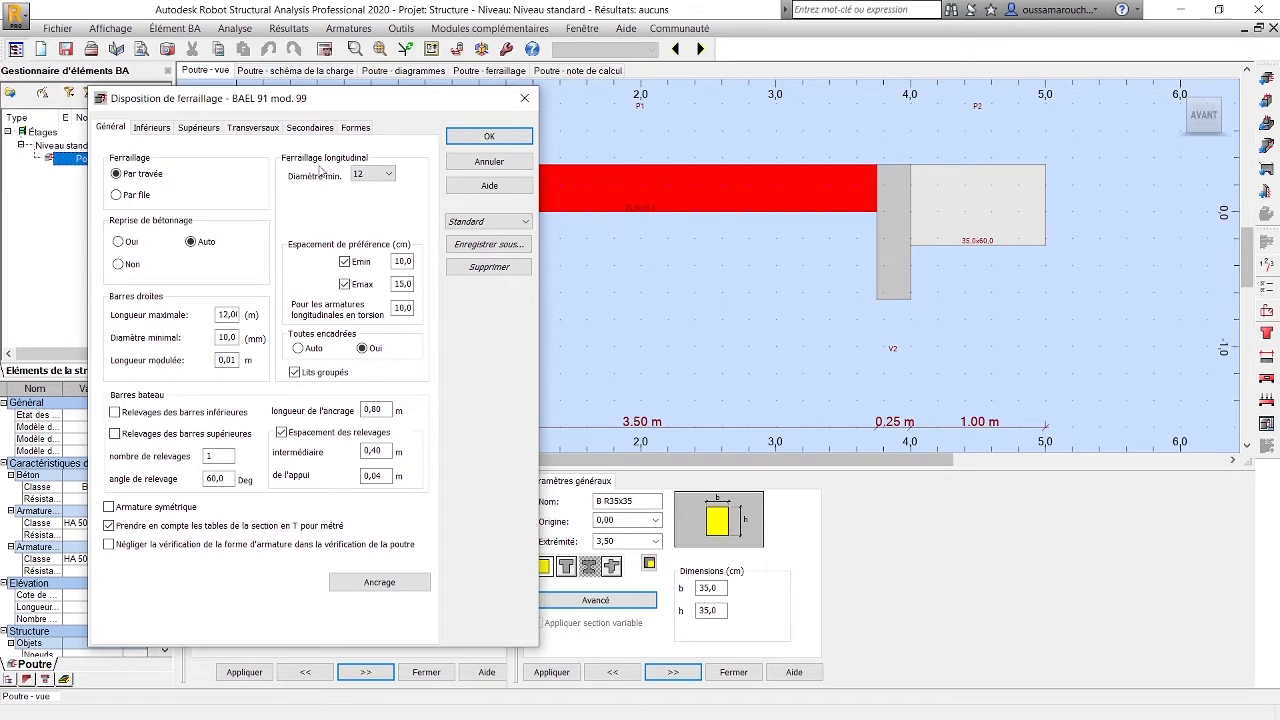
left_click(363, 173)
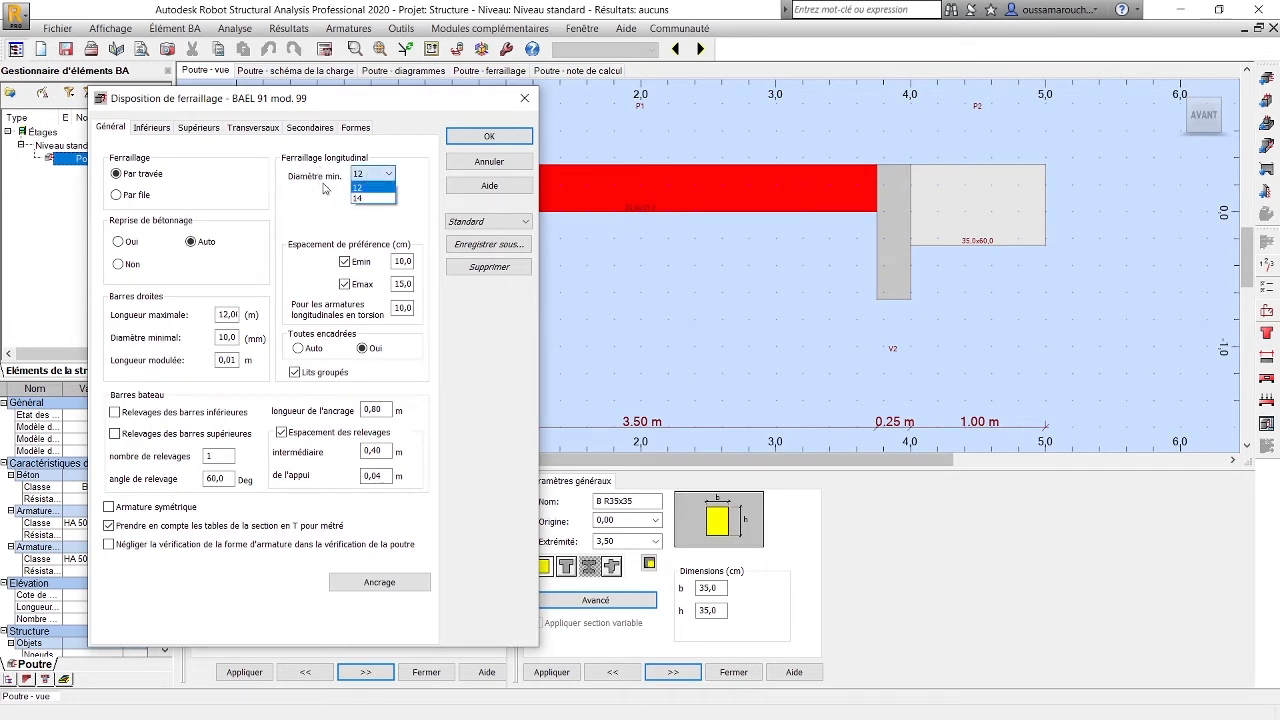
left_click(360, 189)
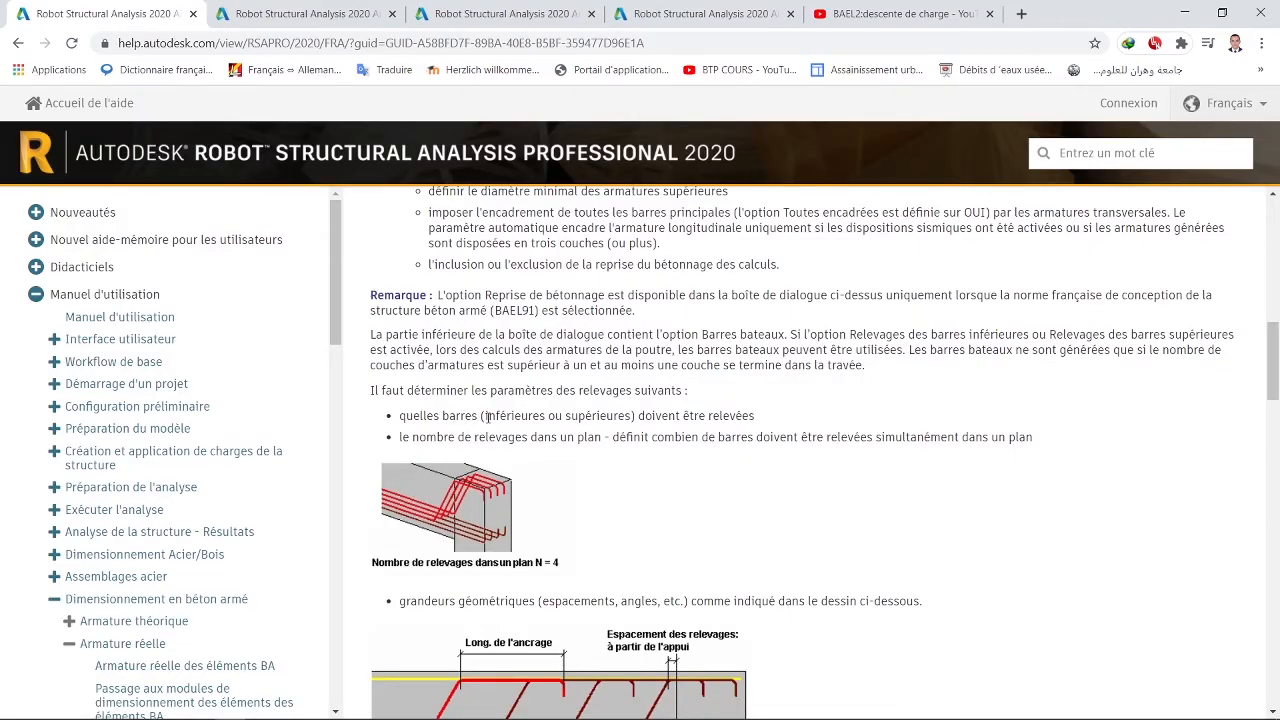
Read the online help on bent-up bars, and enable relevages for the lower and upper bars in the Robot reinforcement layout settings
left_click_drag(489, 418, 627, 418)
scroll(713, 421, "down", 3)
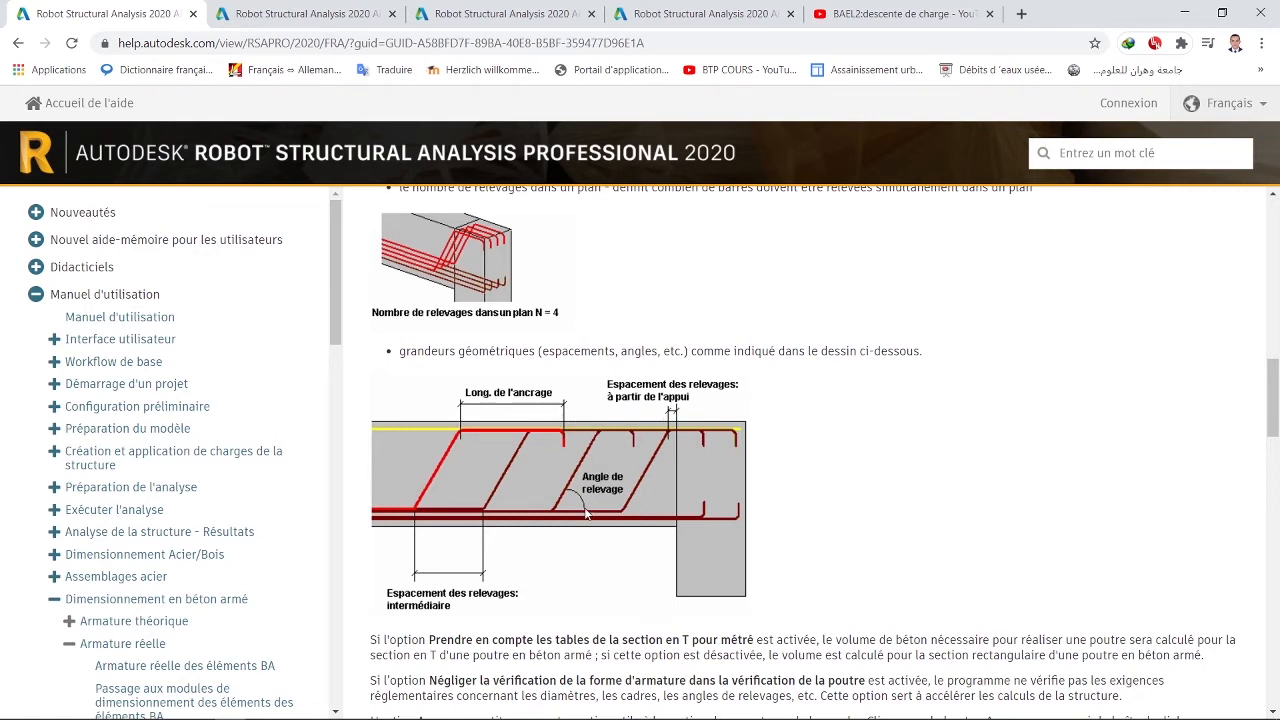
key("alt+Tab")
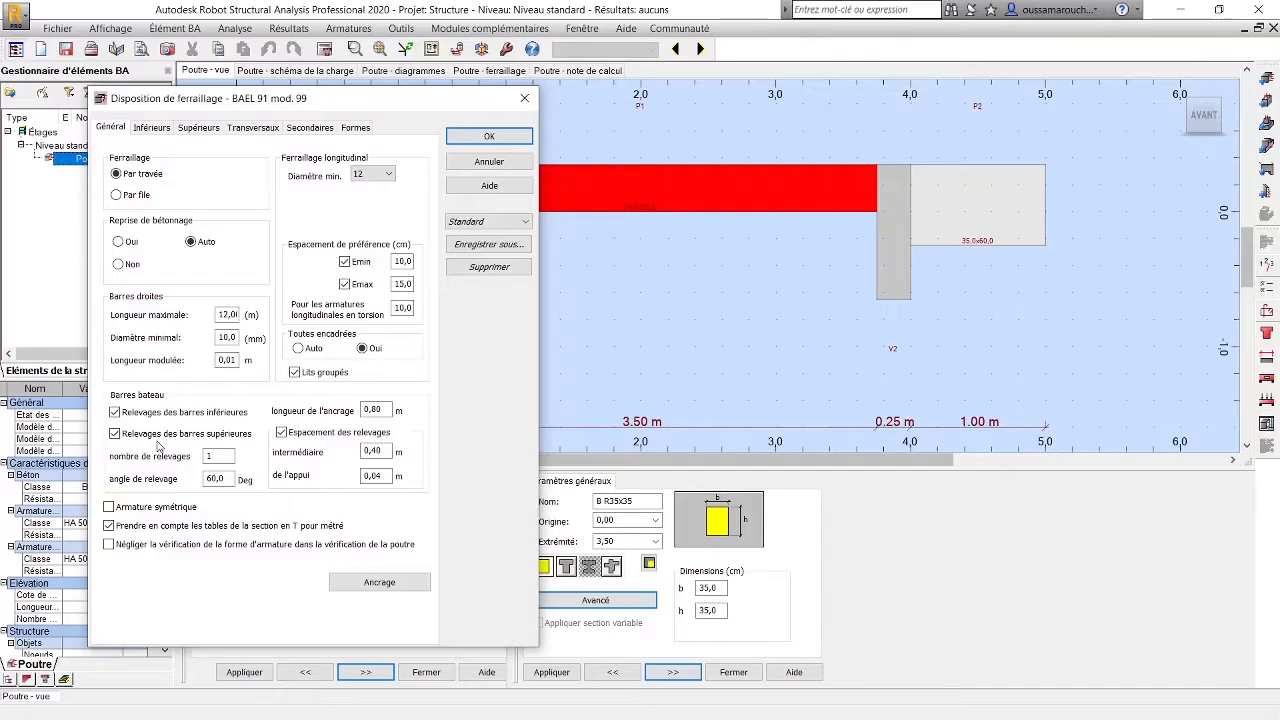
Accept the lower bar anchorage settings with the left end support set to Auto
left_click(382, 590)
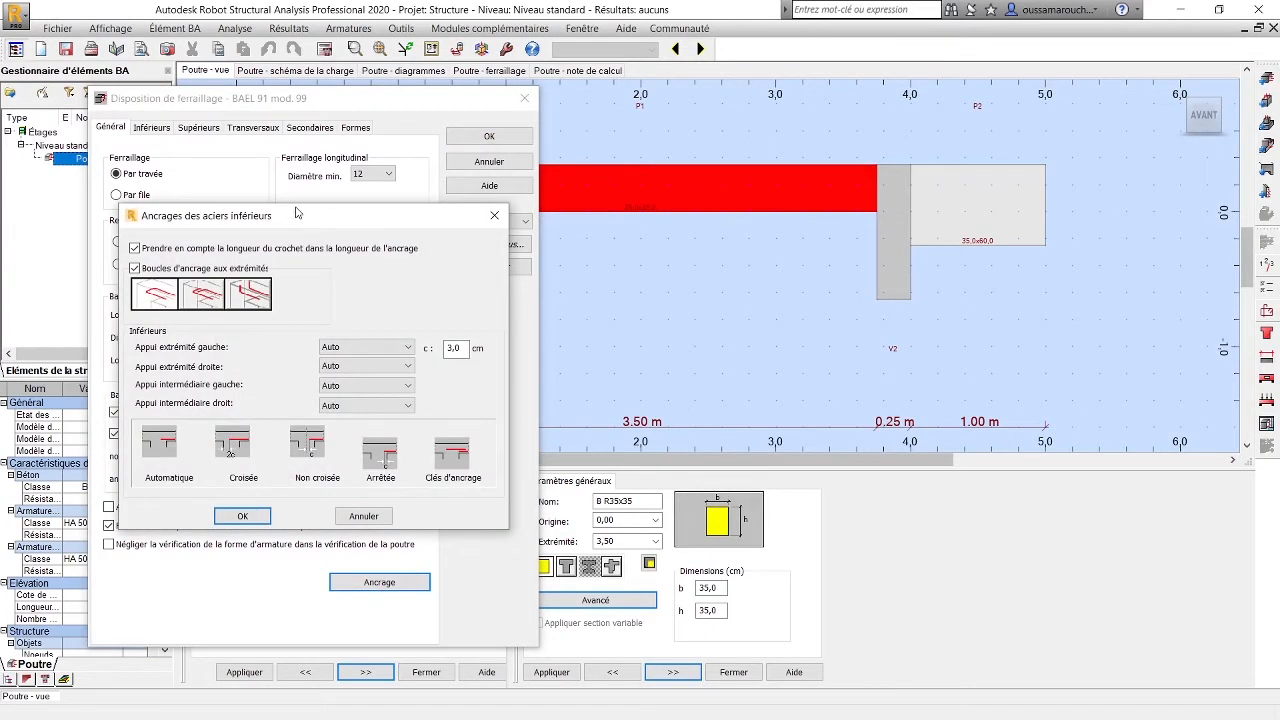
left_click_drag(290, 224, 285, 177)
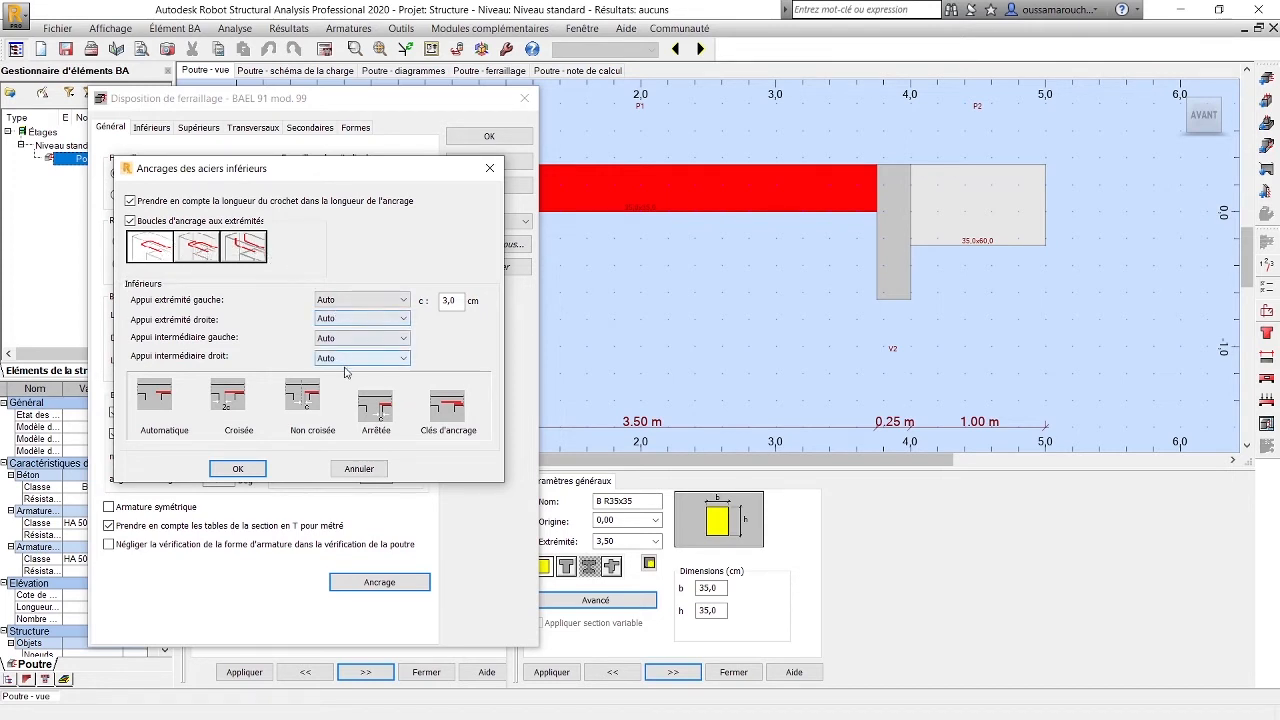
left_click(347, 302)
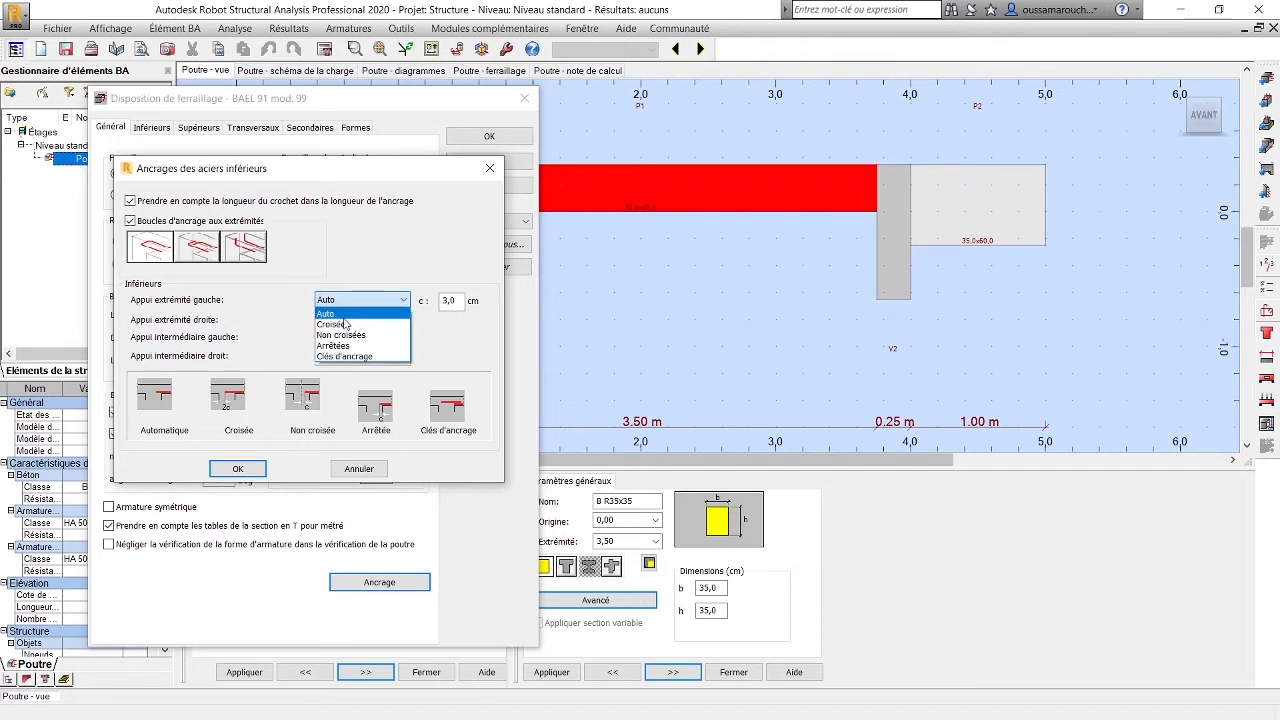
left_click(340, 315)
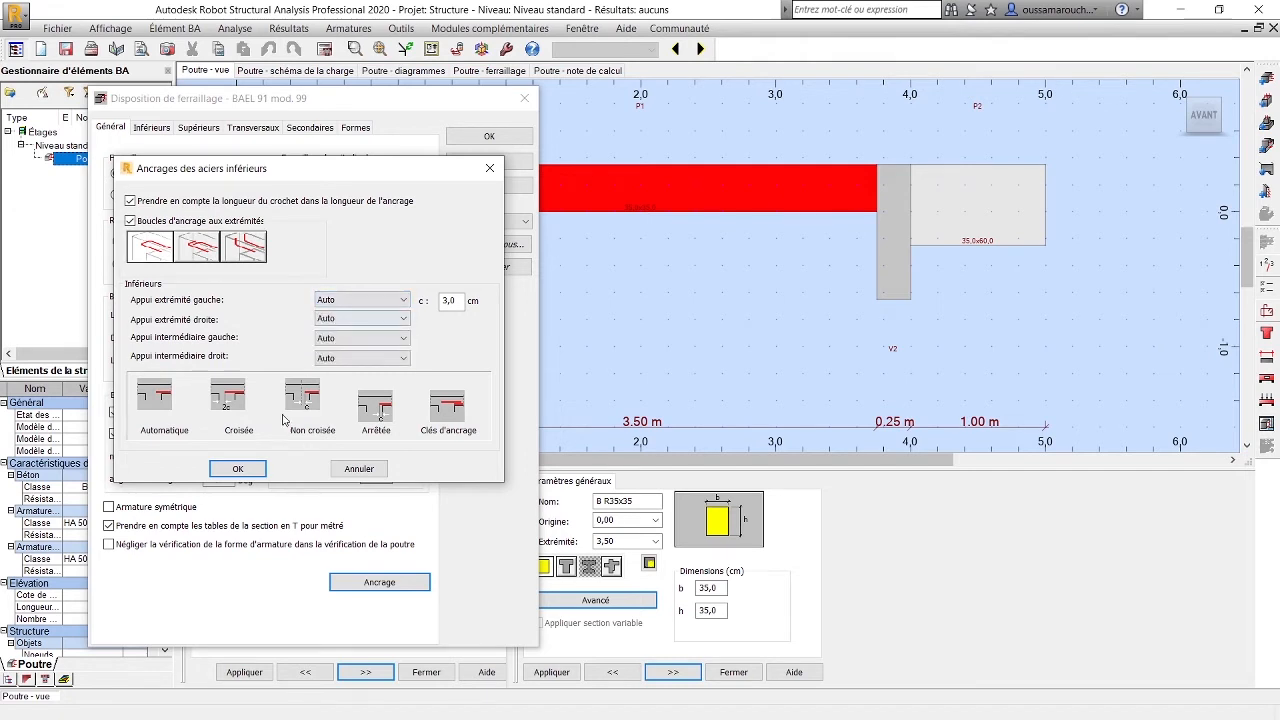
left_click(238, 469)
Review the lower bar settings for layer count, diameters and bar rows, and the upper bar layer settings in the reinforcement layout
left_click(153, 129)
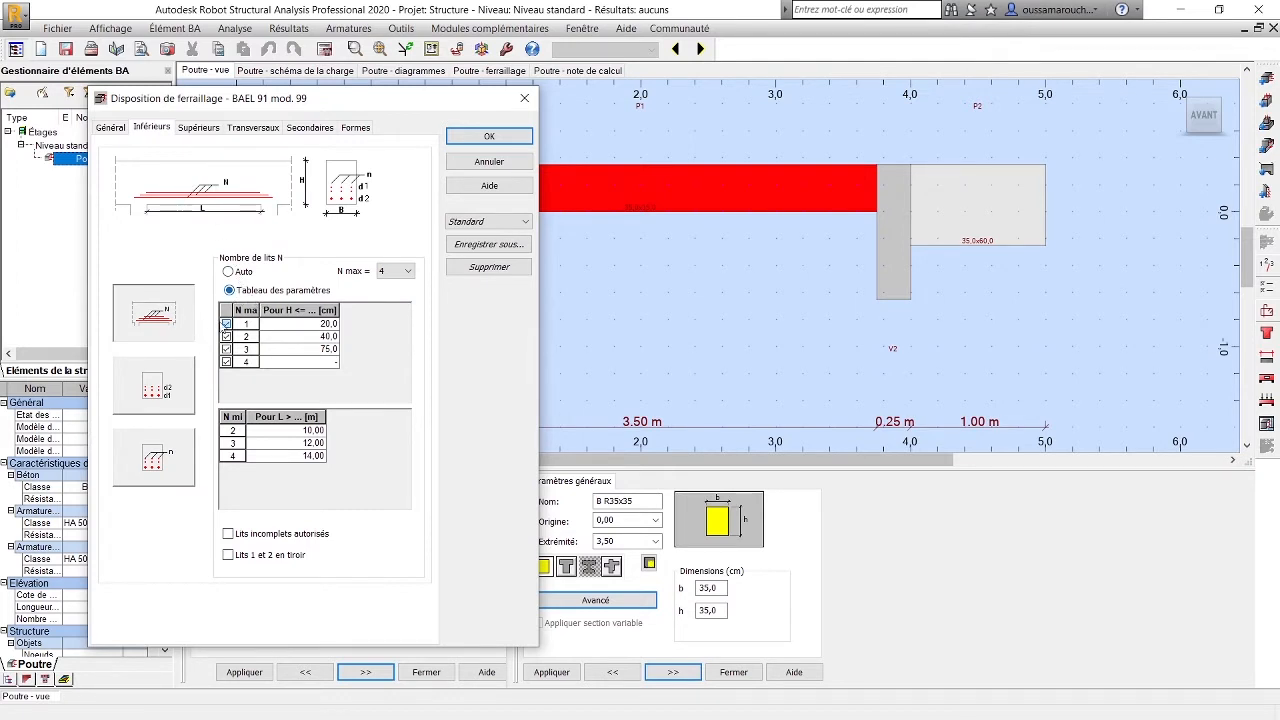
left_click(166, 388)
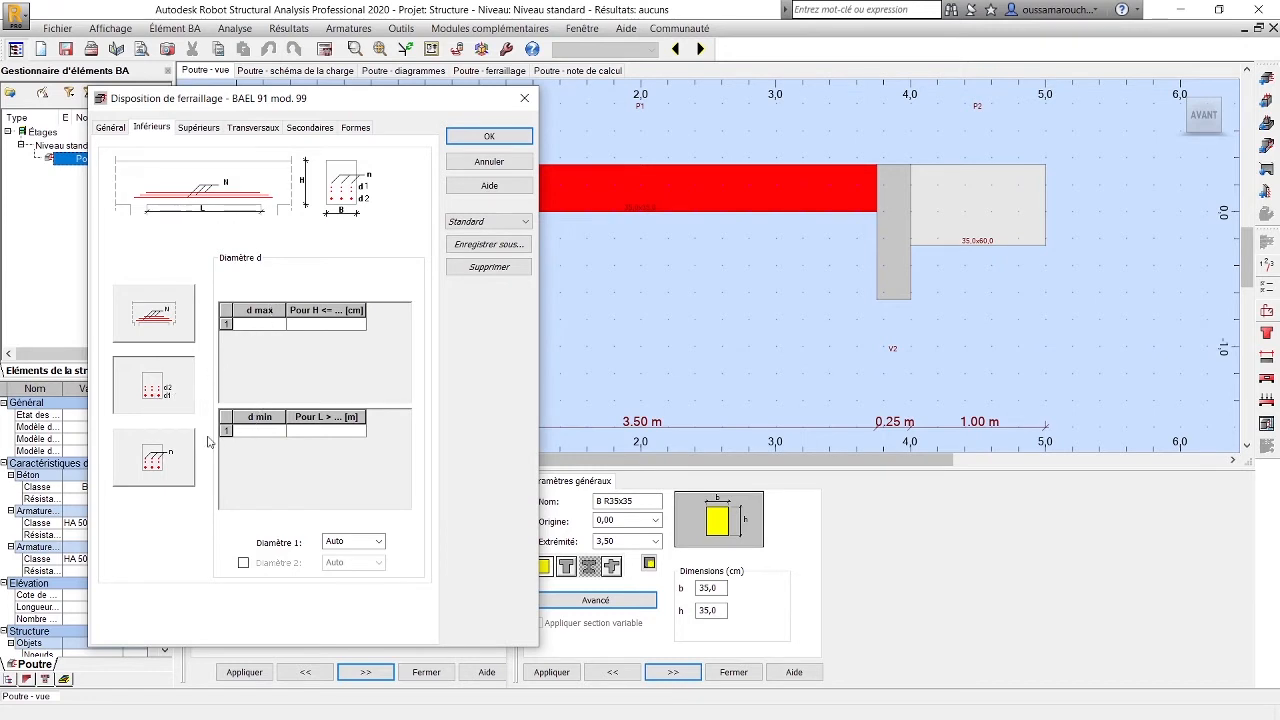
left_click(185, 461)
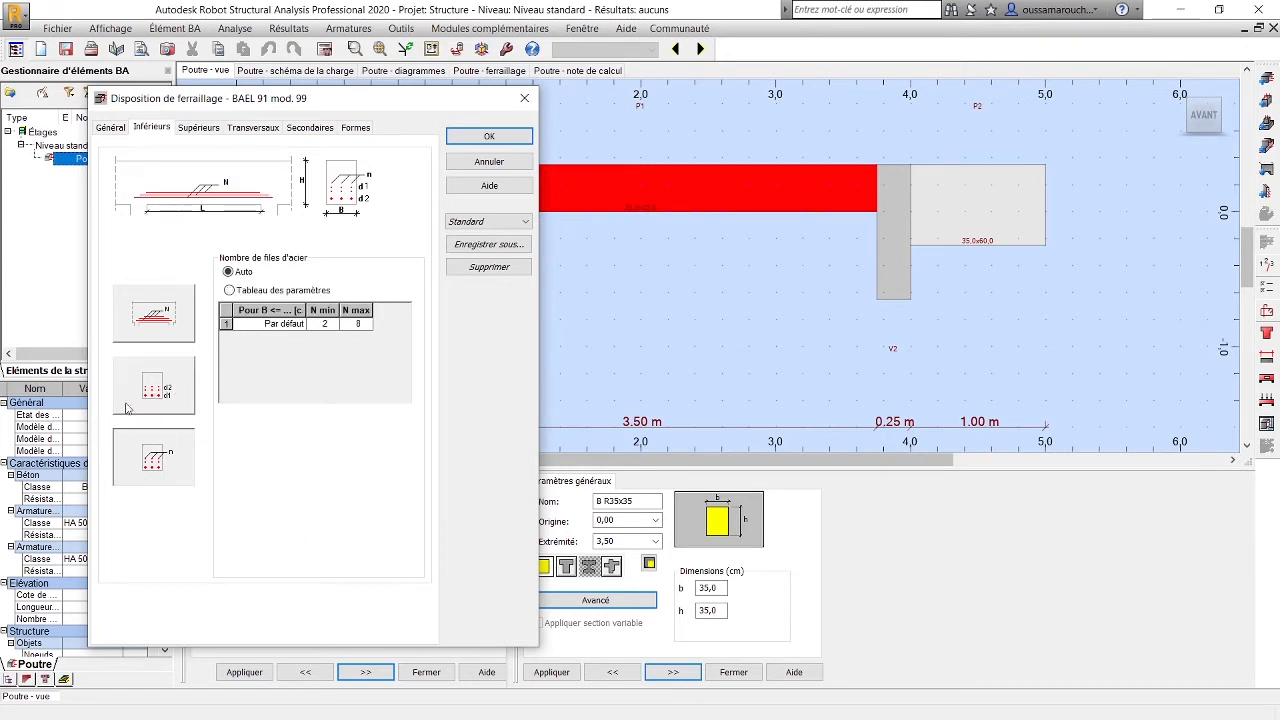
left_click(192, 129)
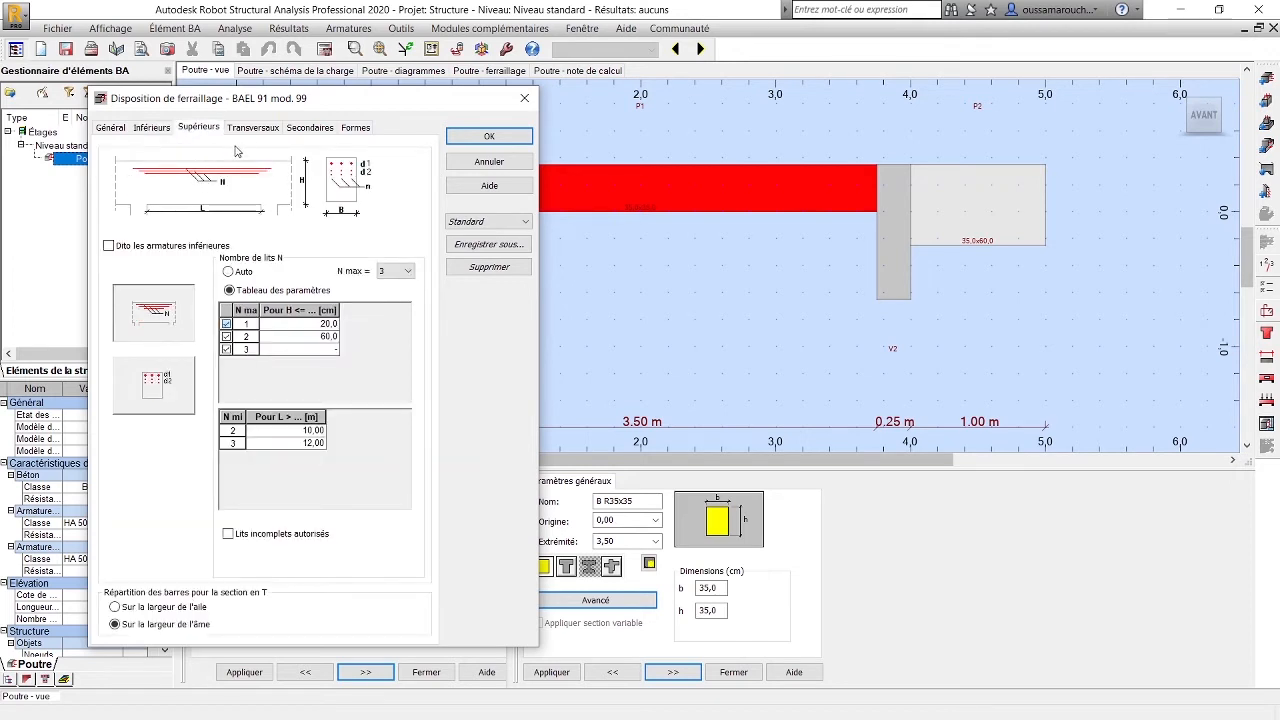
left_click(250, 135)
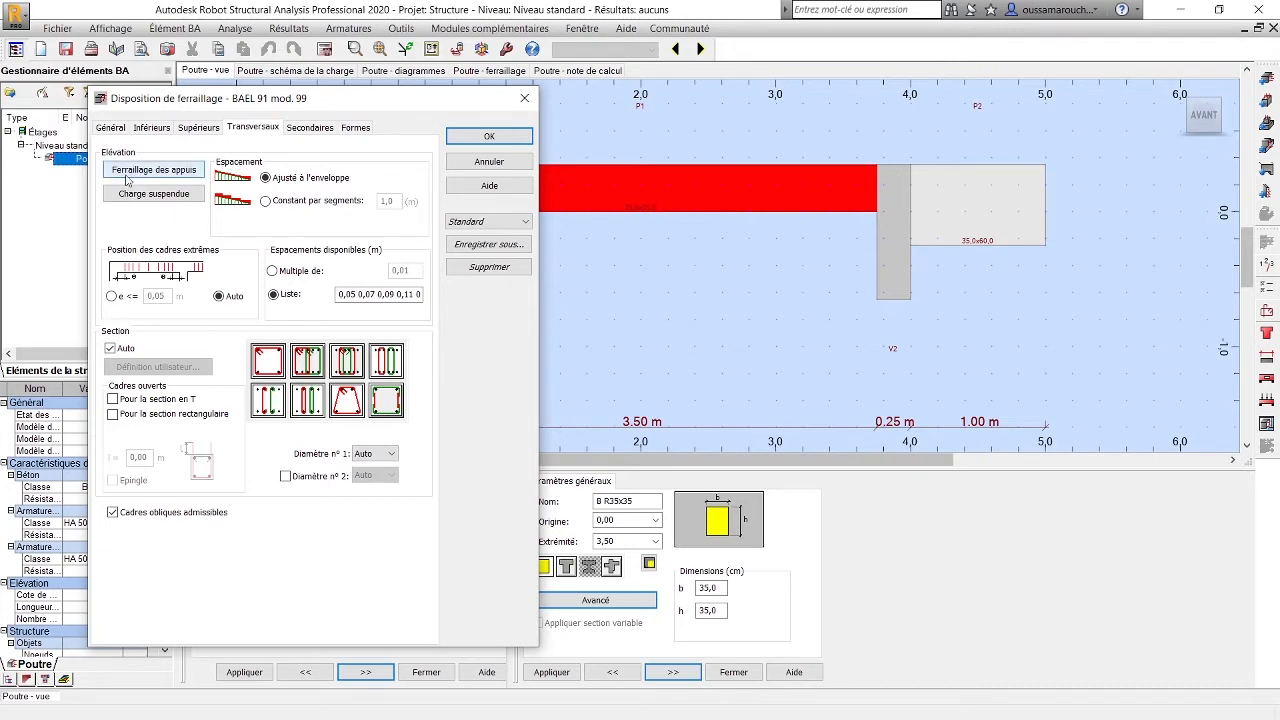
Check the support reinforcement settings for the transverse bars, and accept the suspended load settings with the first reinforcement mode
left_click(150, 170)
left_click(422, 294)
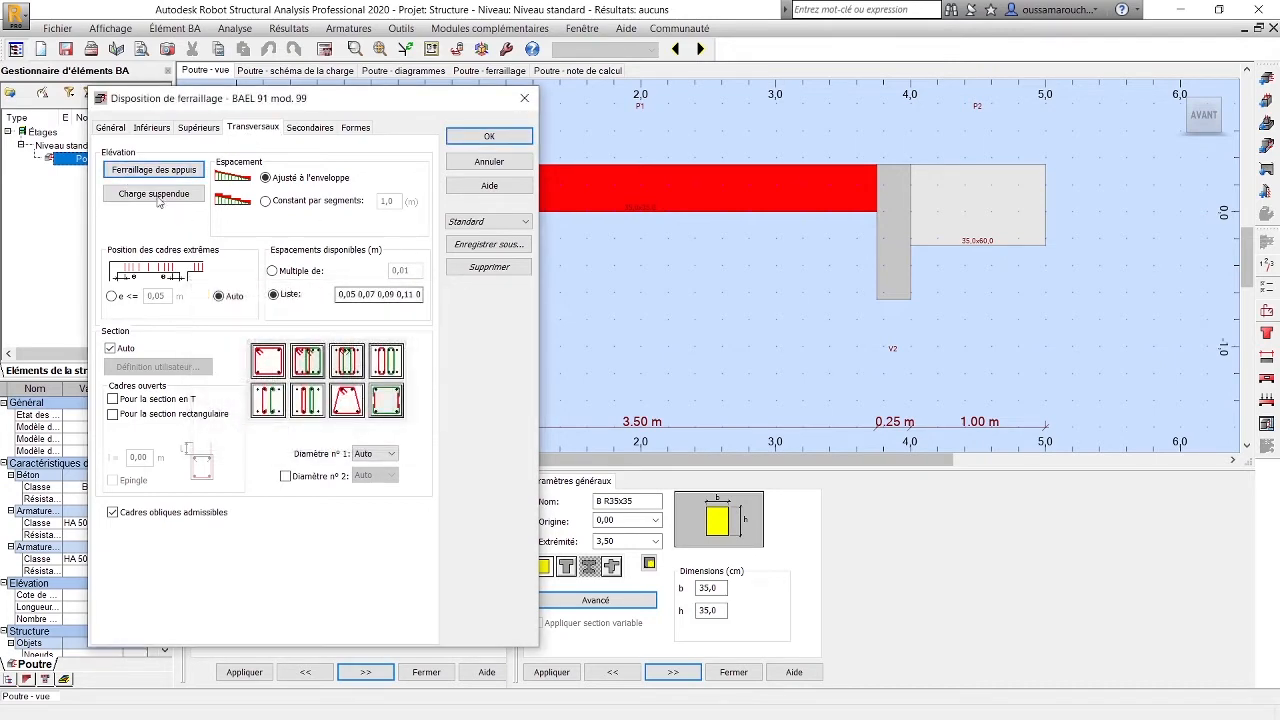
left_click(153, 193)
left_click_drag(302, 243, 264, 190)
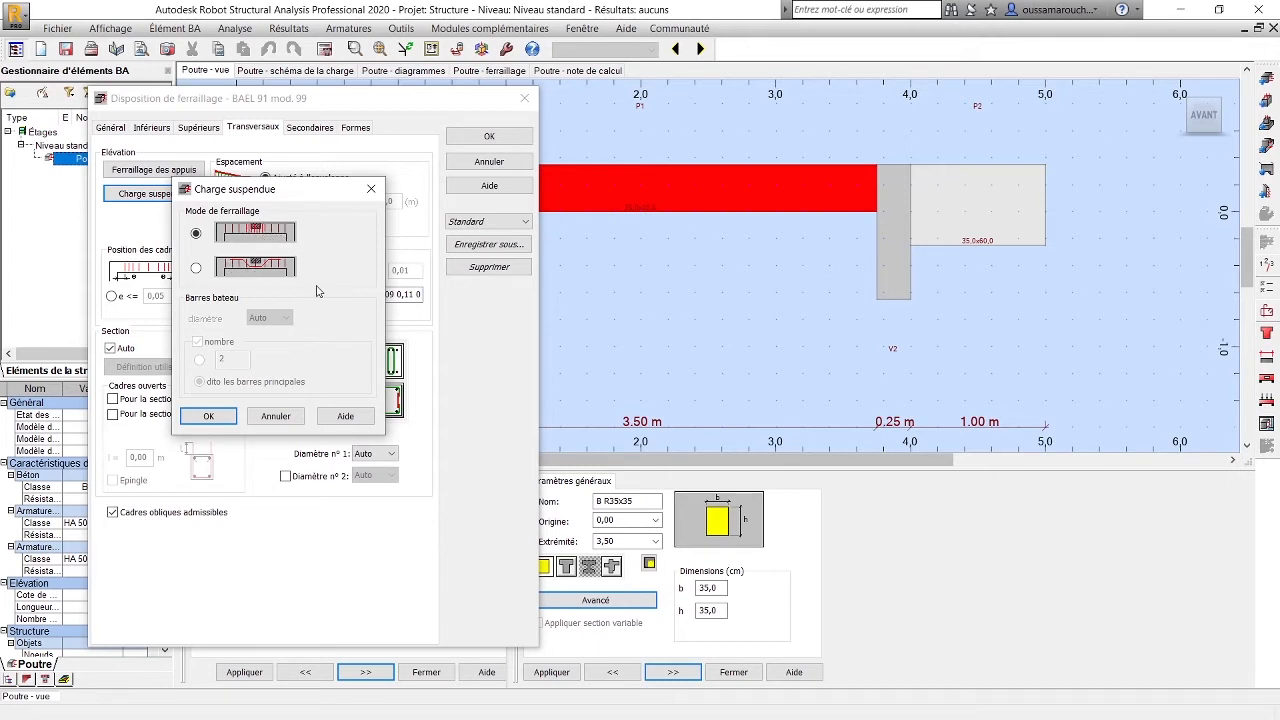
left_click(208, 416)
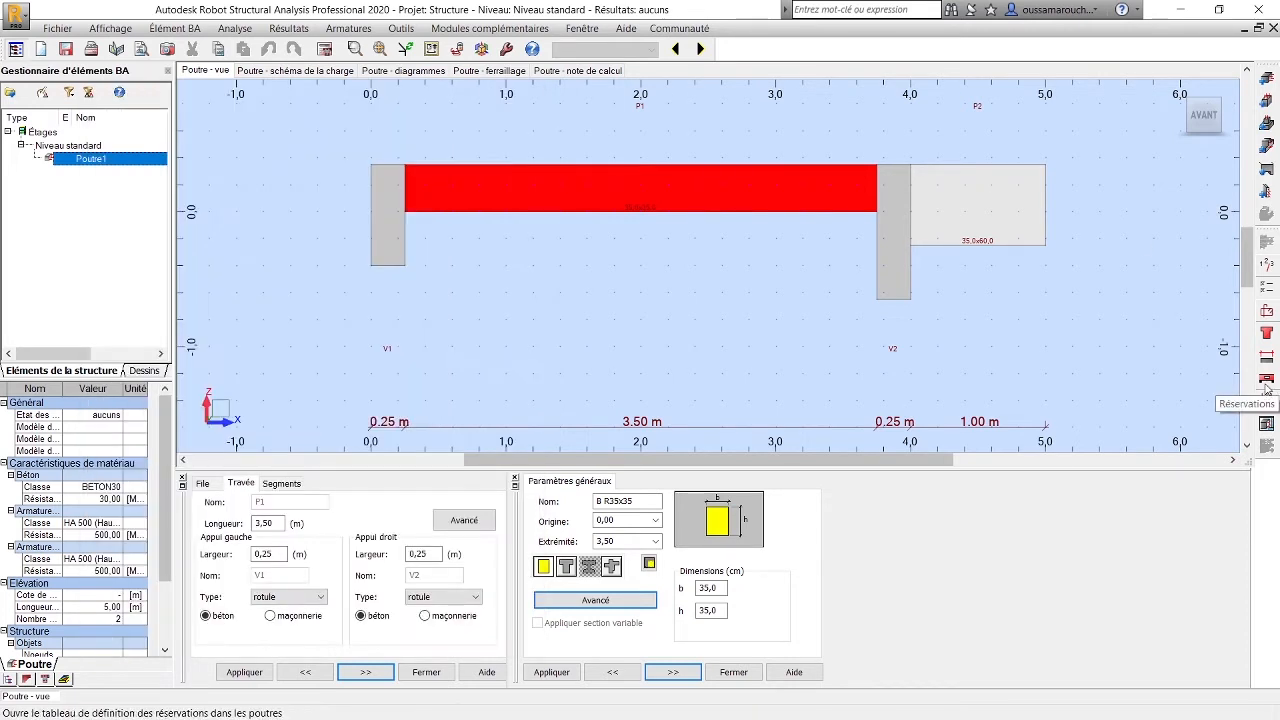
Open the beam openings definition and read the Autodesk online help on Ouvertures in the web browser
left_click(1266, 380)
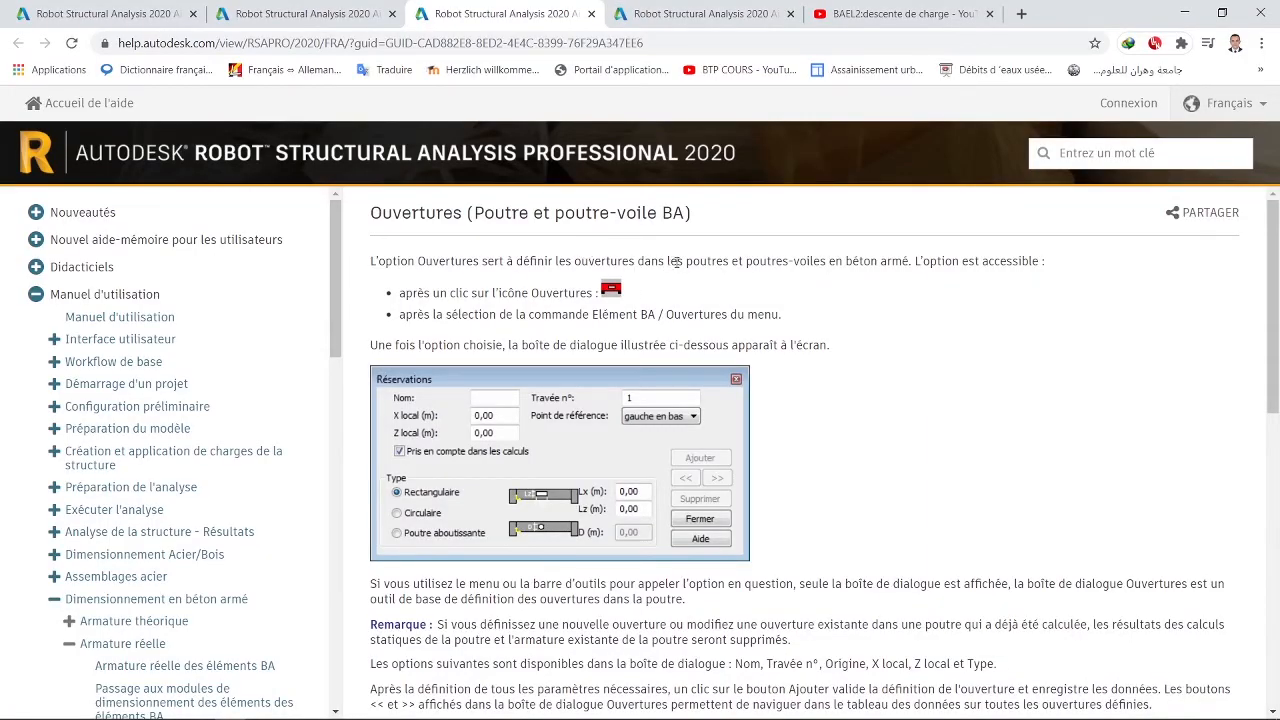
left_click_drag(669, 261, 824, 261)
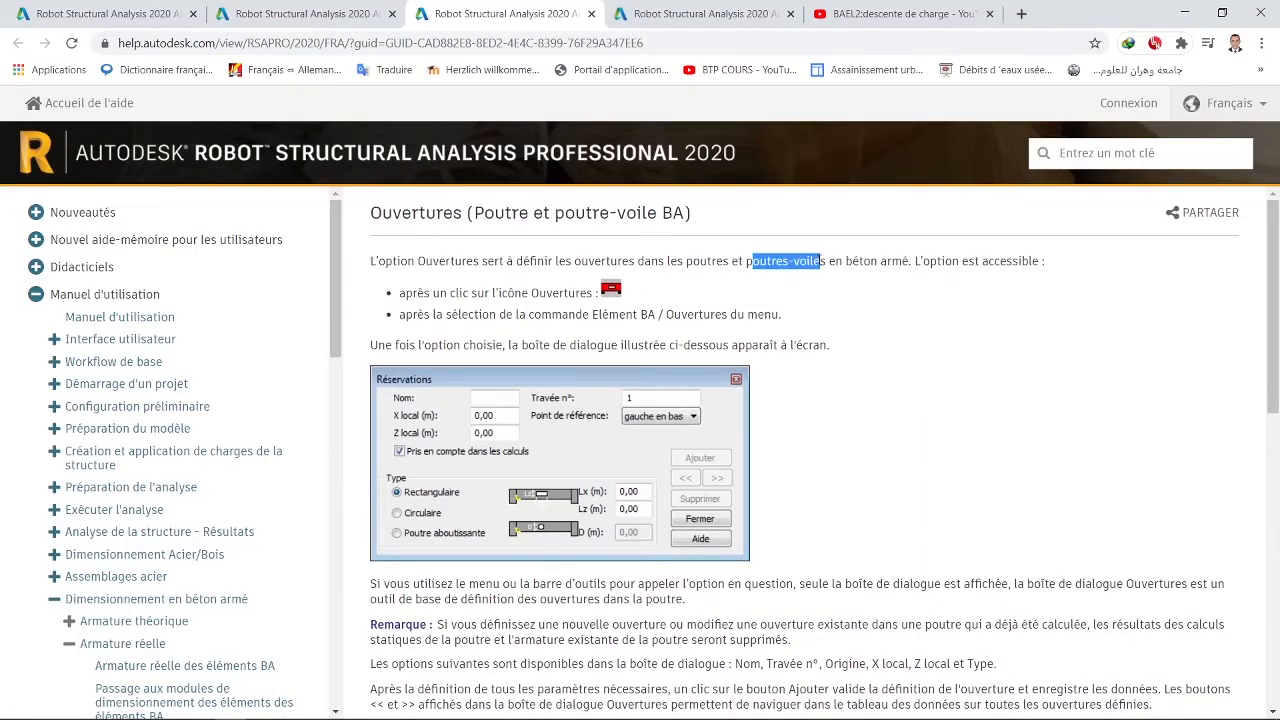
scroll(846, 360, "down", 2)
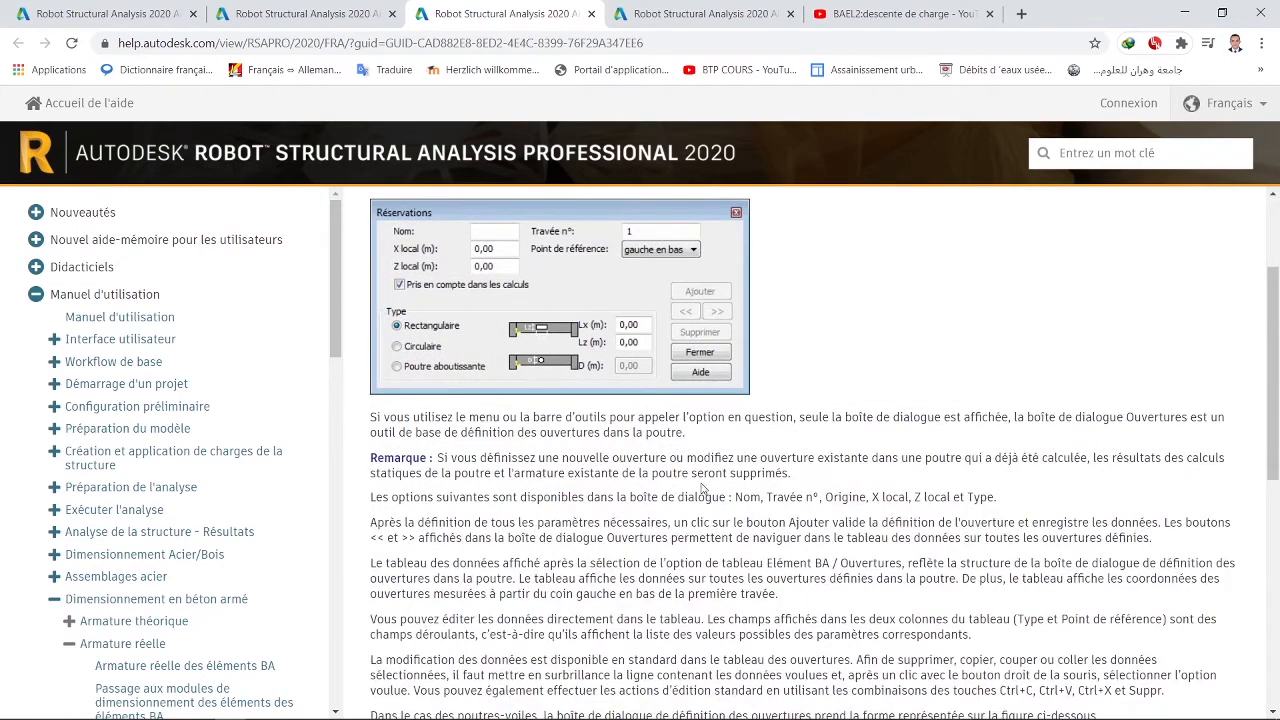
scroll(687, 553, "up", 2)
left_click(70, 9)
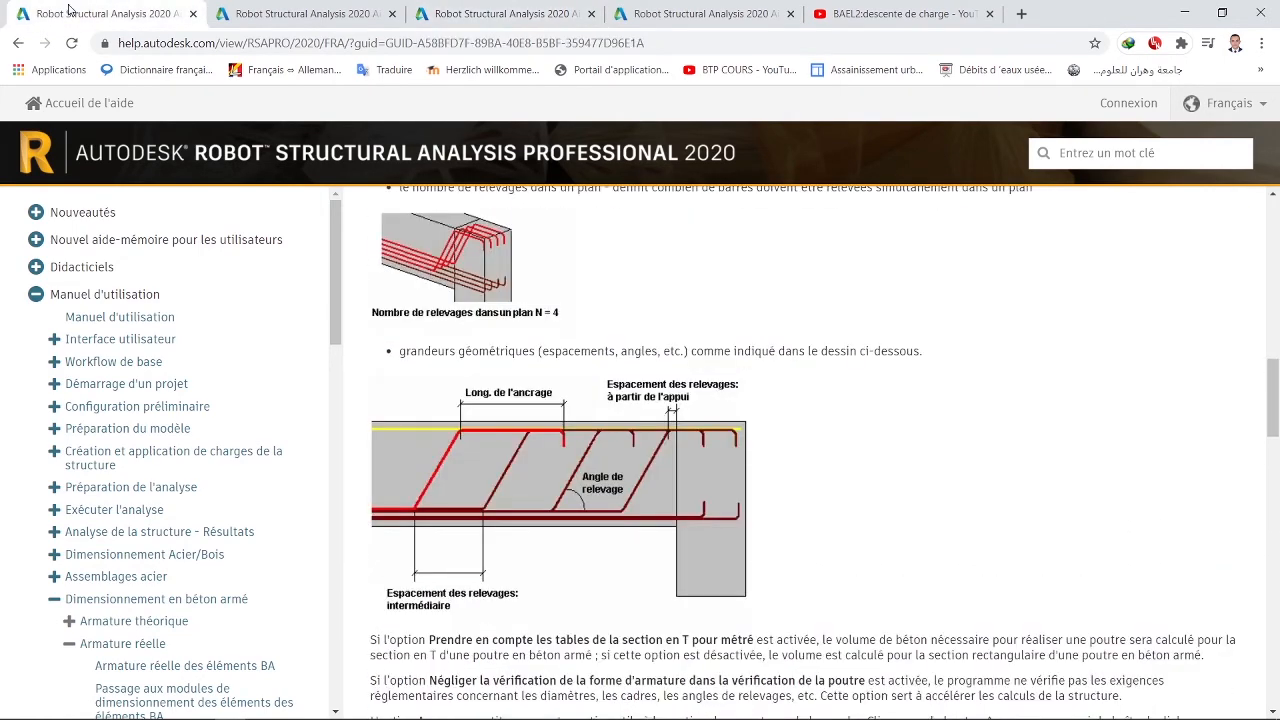
scroll(779, 472, "up", 5)
scroll(779, 472, "up", 5)
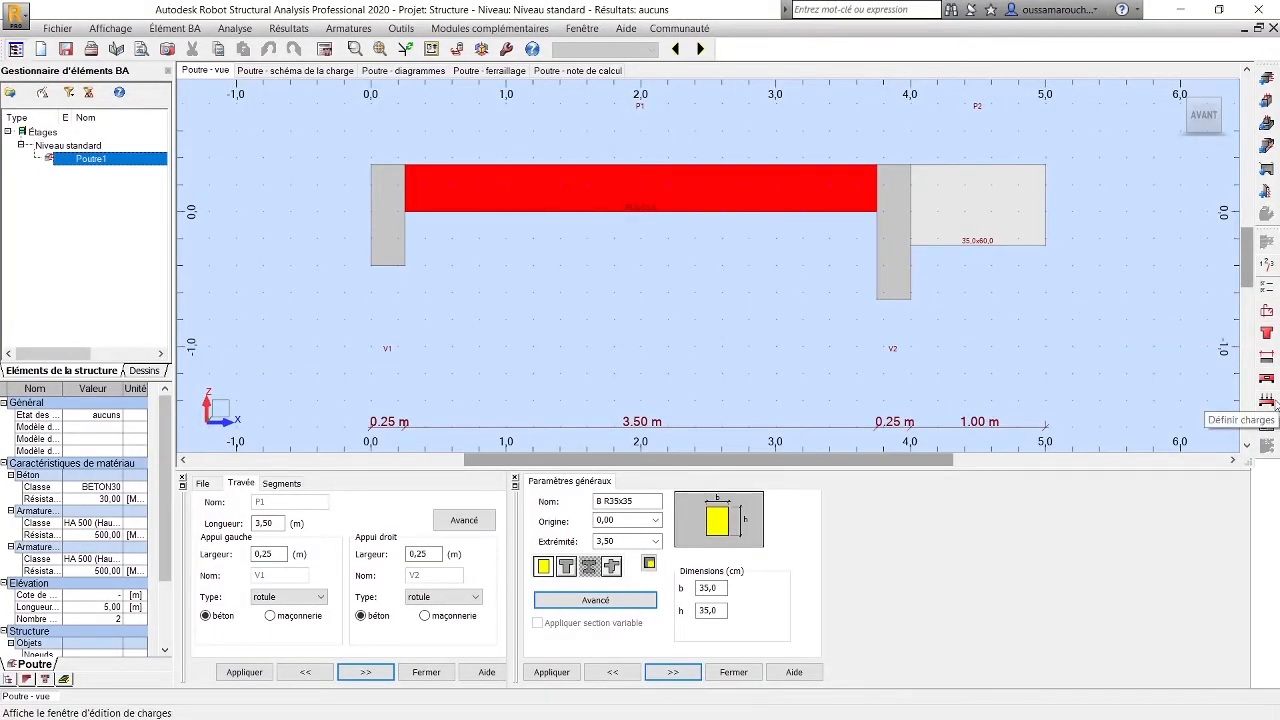
Back in Robot, compare the linear load shapes and add a permanent uniform load of 16,12 kN/m on span 1
left_click(1266, 401)
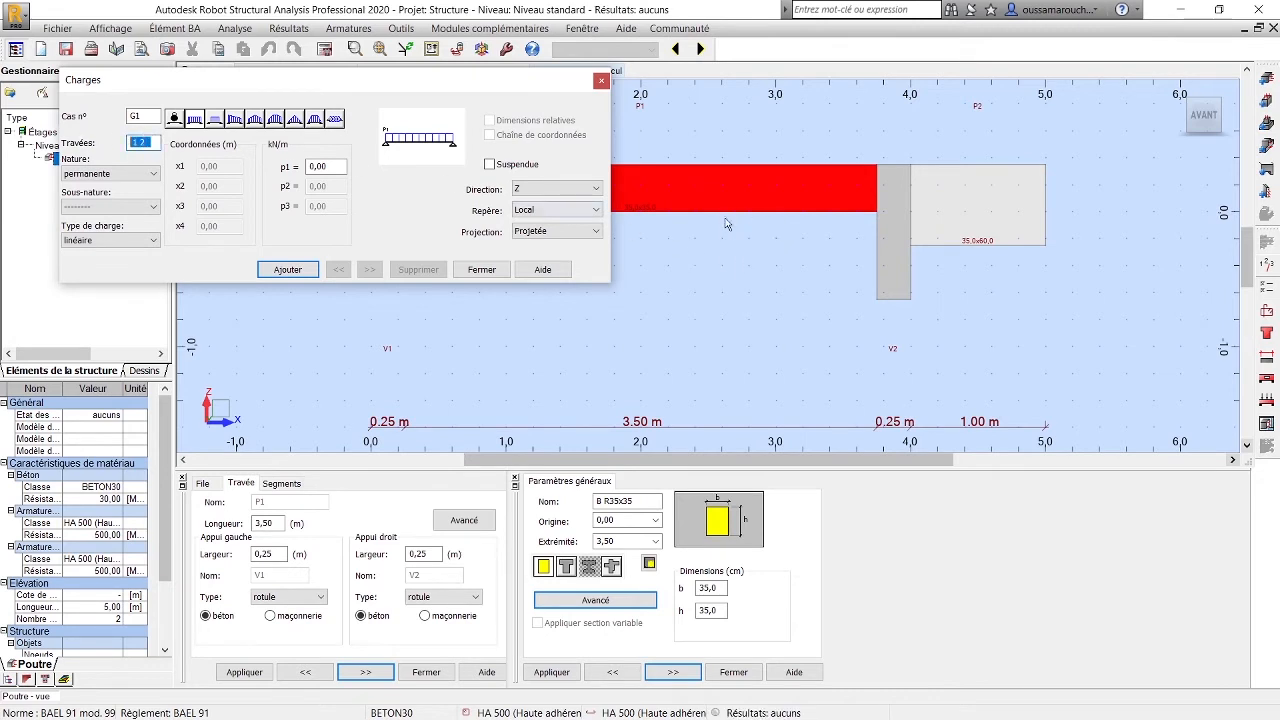
type("1")
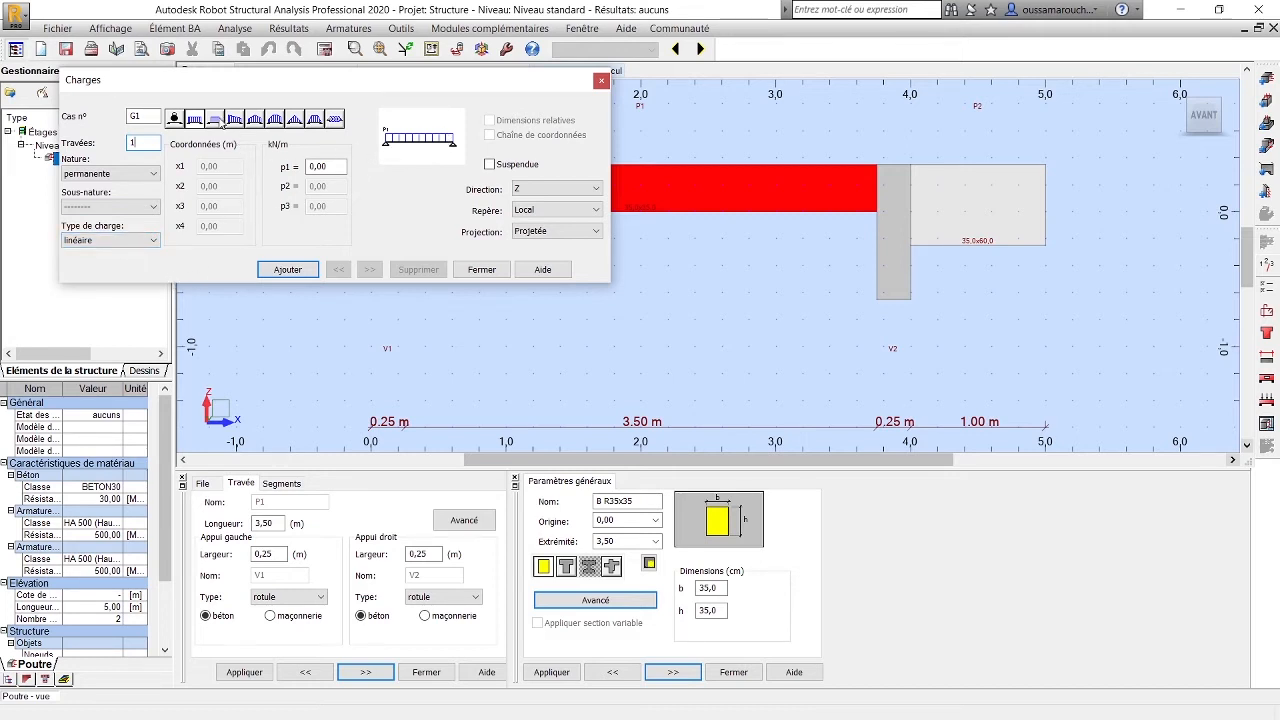
left_click(215, 120)
left_click(253, 122)
left_click(276, 124)
left_click(298, 124)
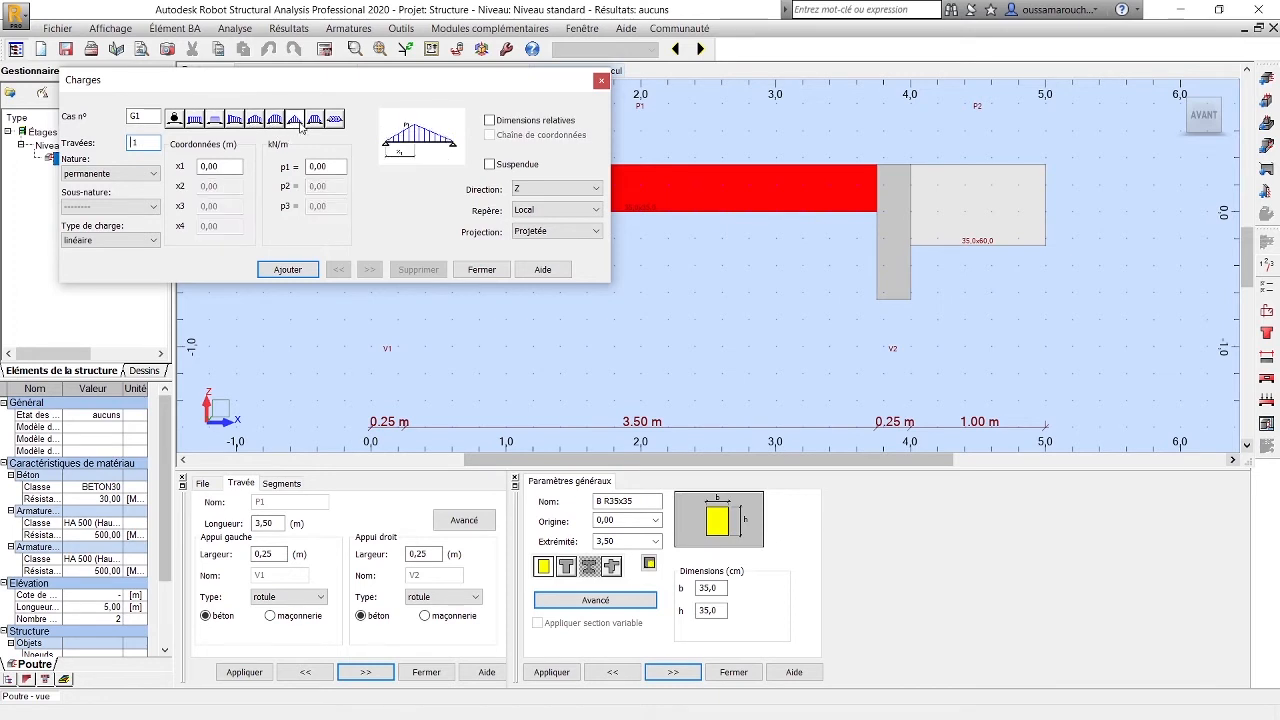
left_click(323, 122)
left_click(240, 124)
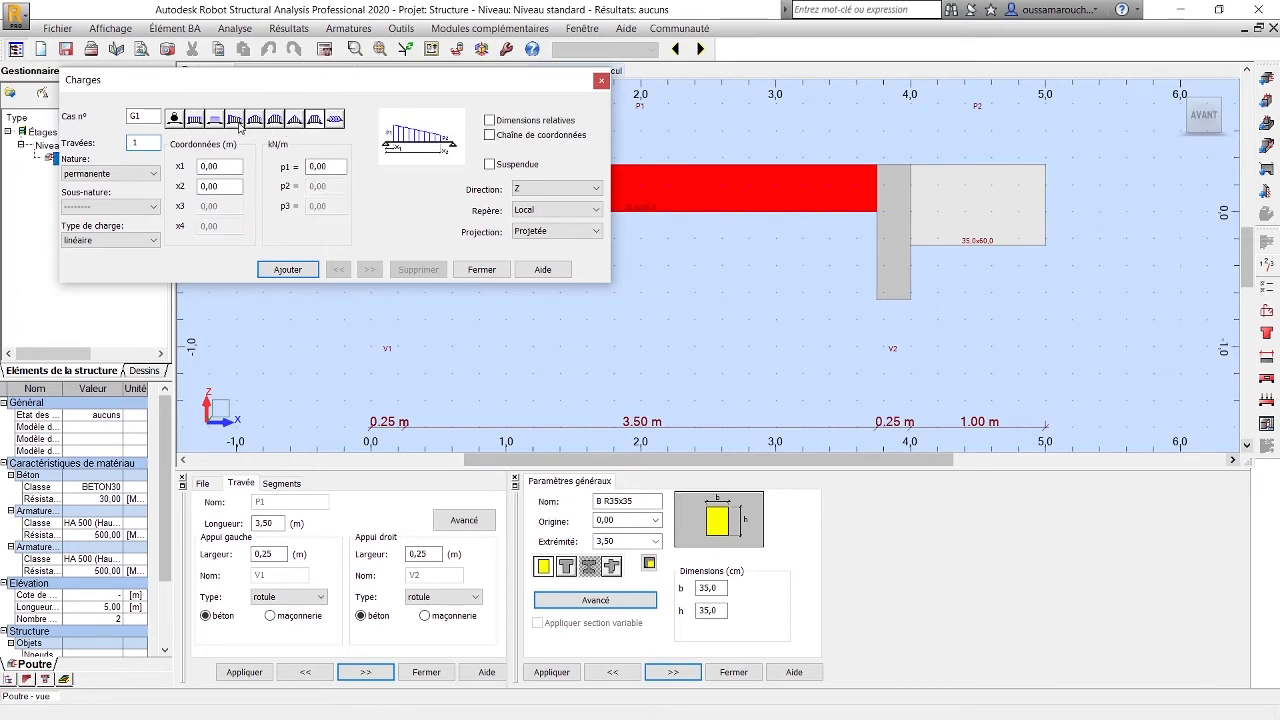
left_click(212, 121)
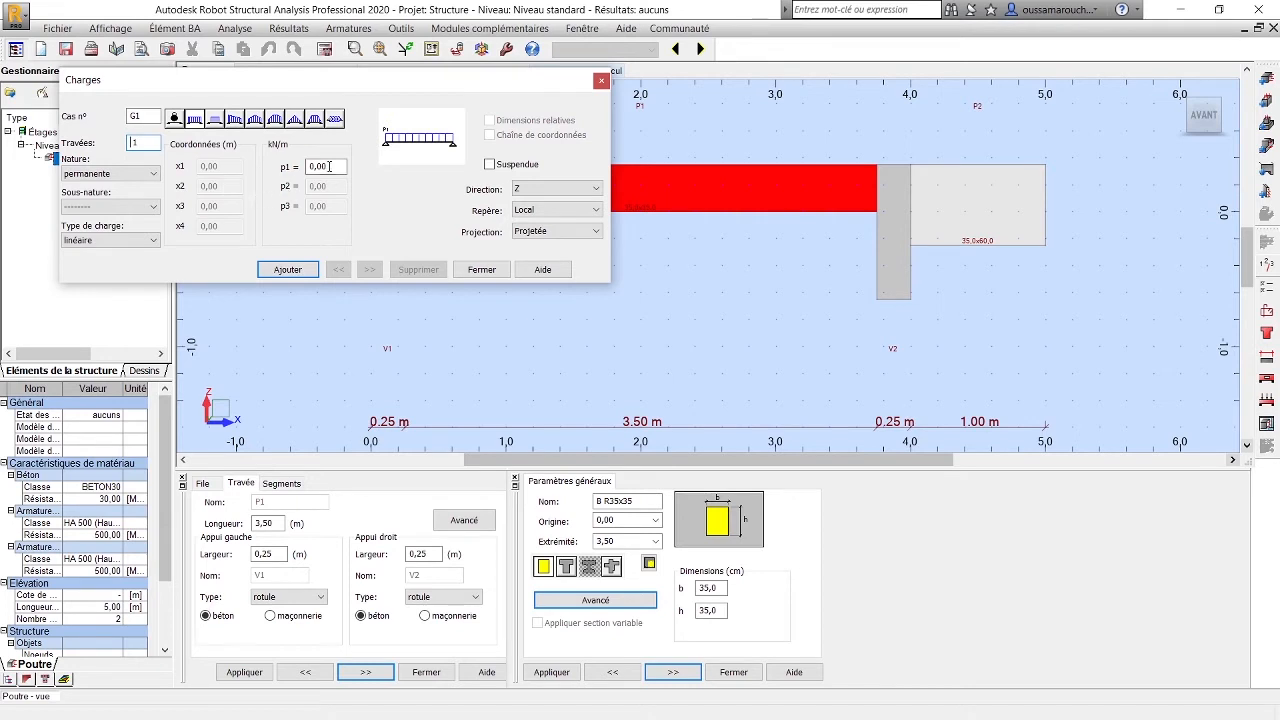
left_click(329, 166)
type("16,12")
left_click(294, 271)
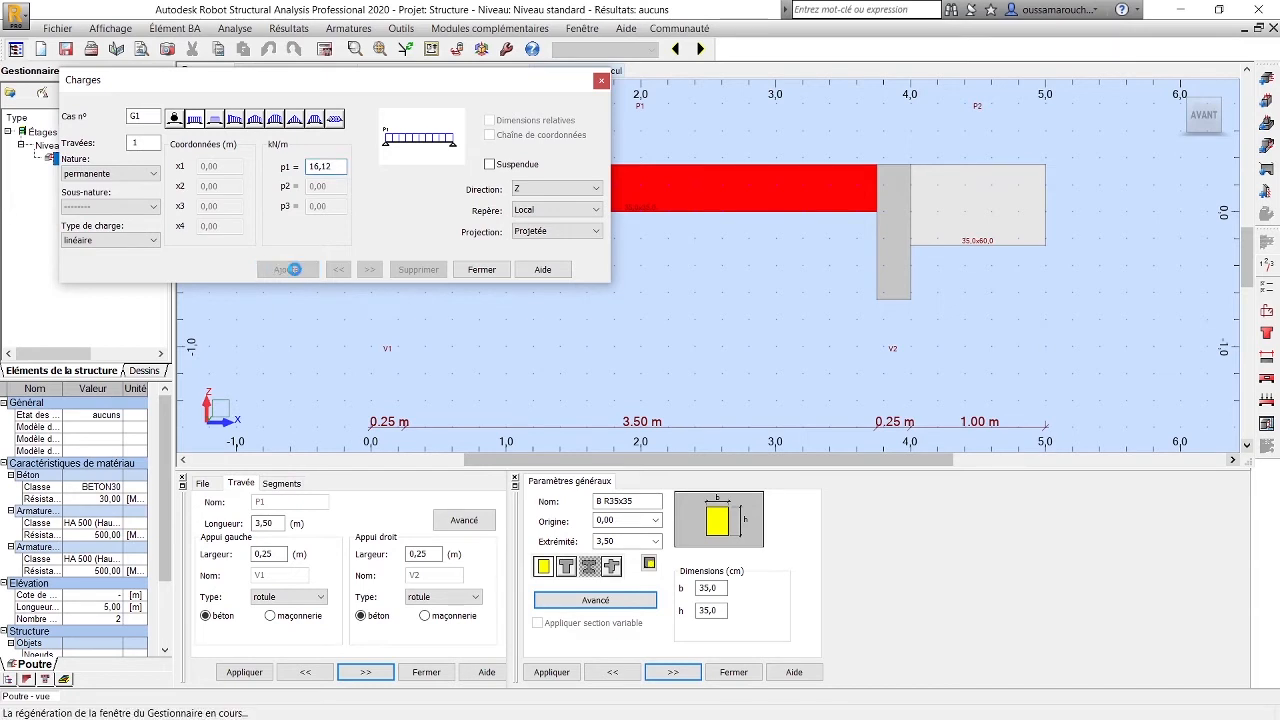
Add a uniform linear live load (exploitation) of 3 kN/m on span 1
left_click(148, 142)
type("2")
left_click(141, 142)
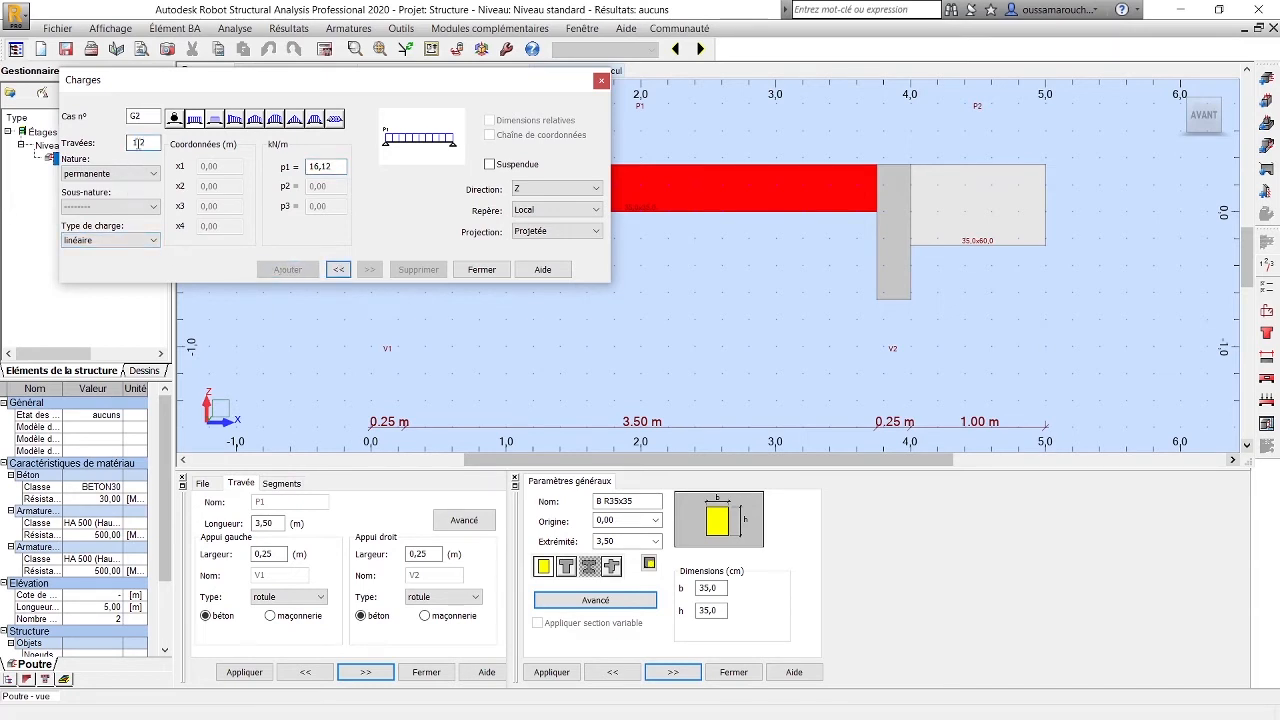
key("BackSpace")
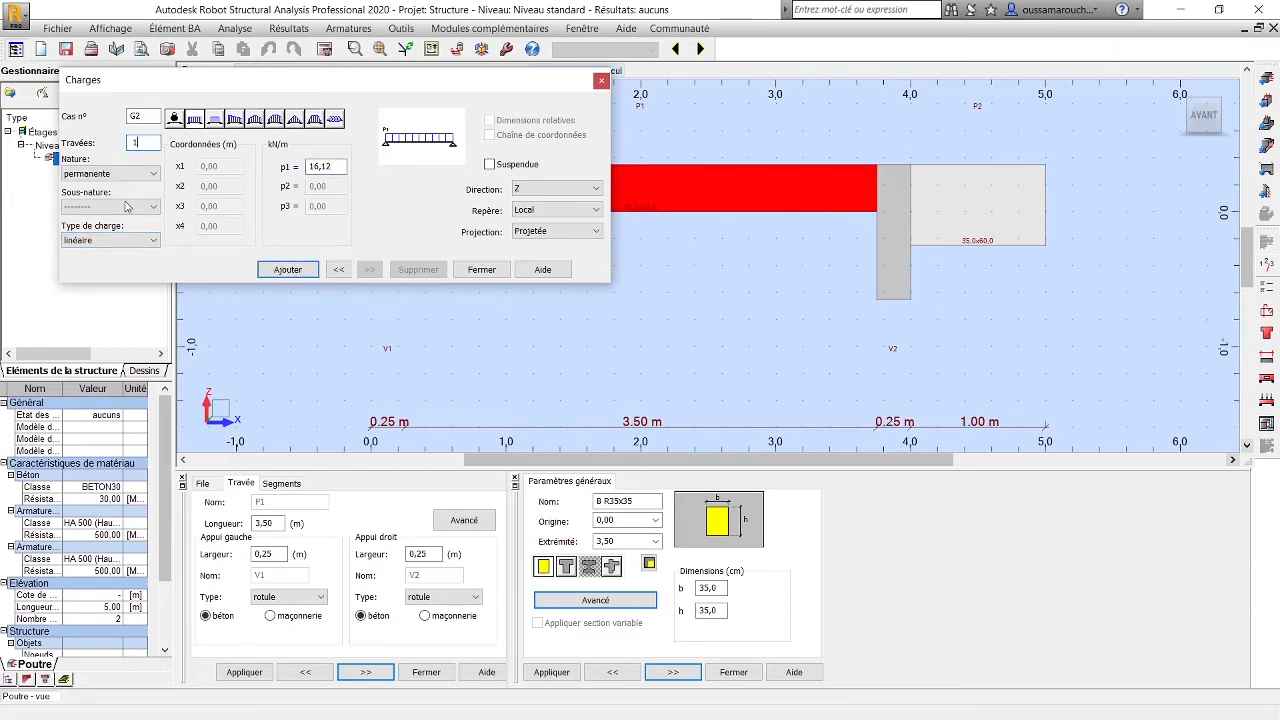
left_click(110, 173)
left_click(100, 194)
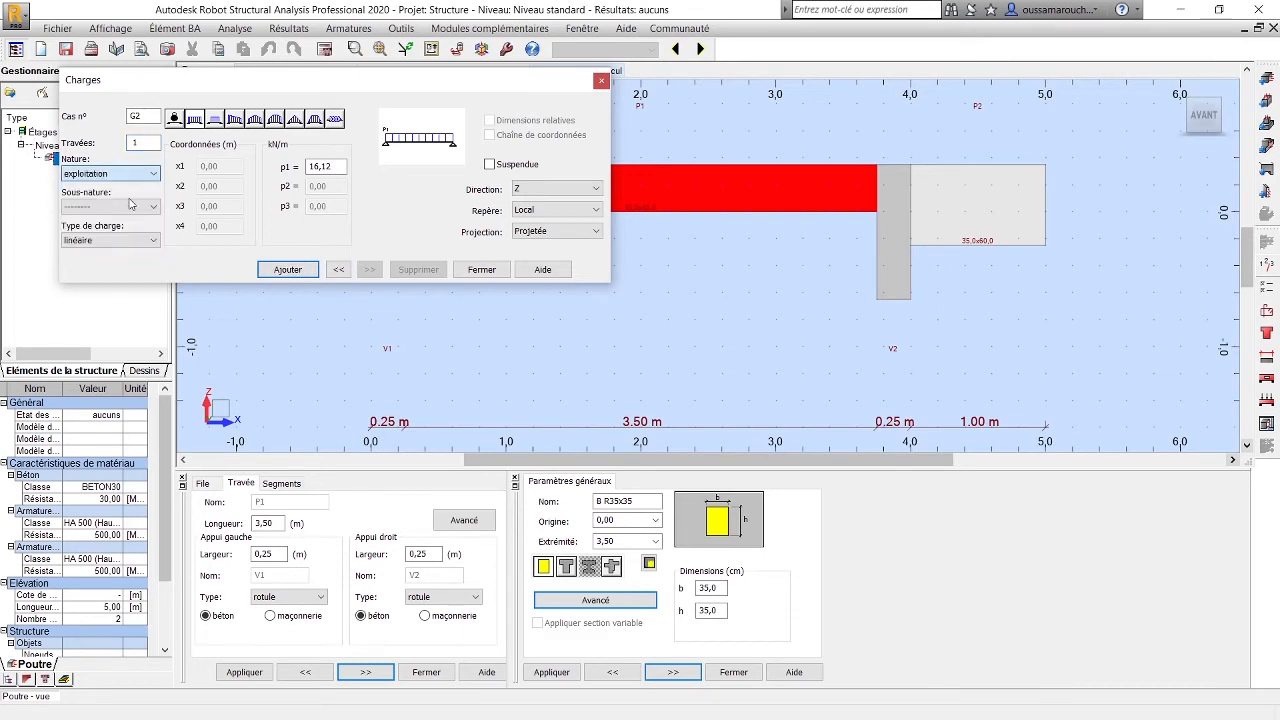
double_click(326, 166)
type("3")
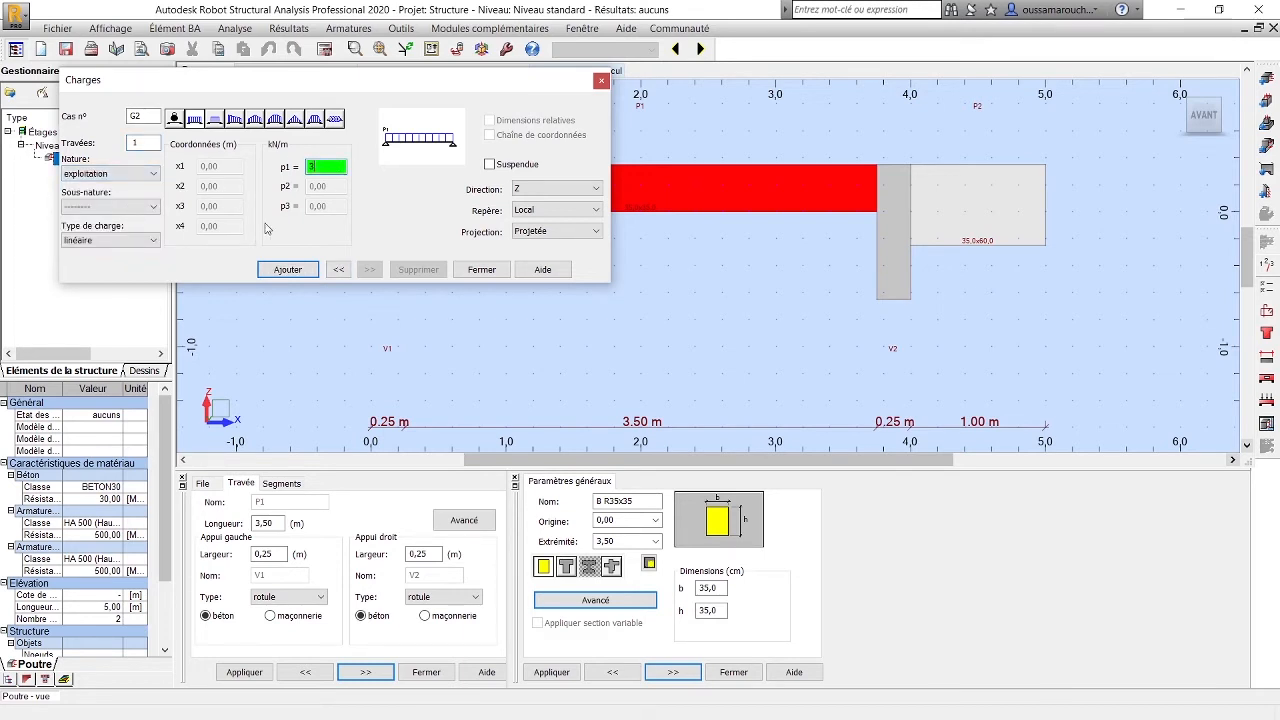
left_click(283, 272)
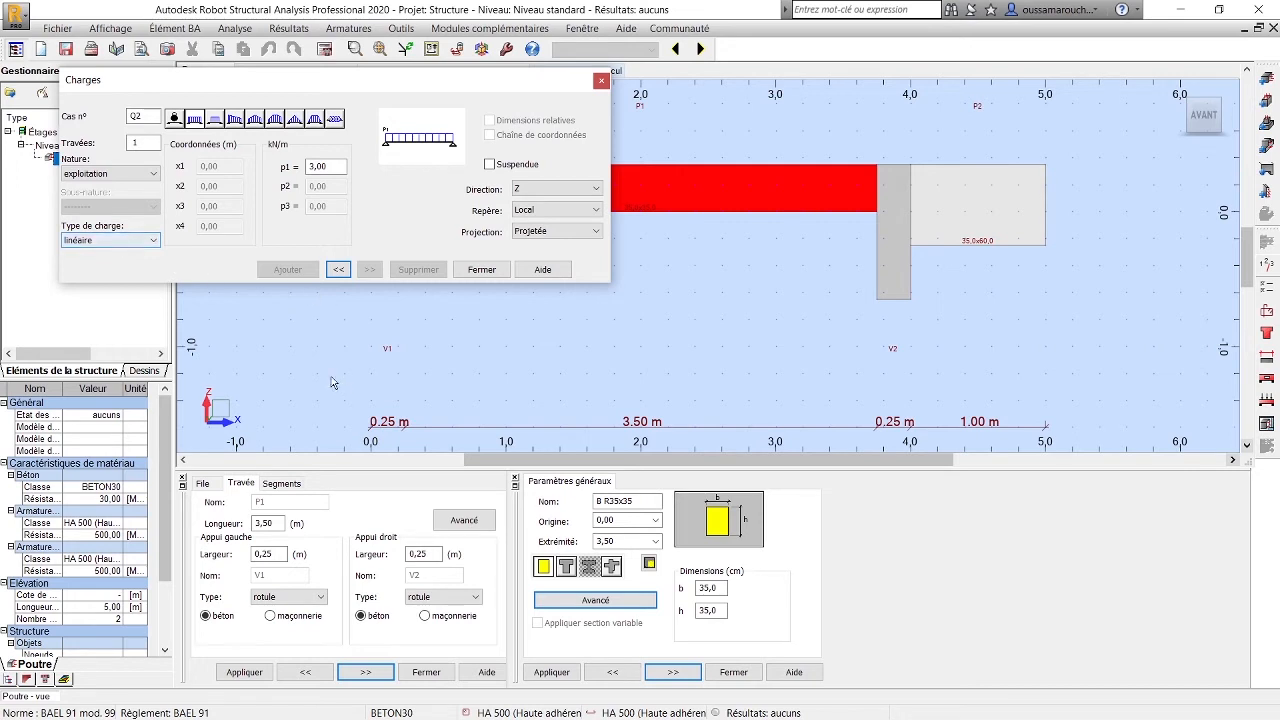
Set the new load to the concentrated type (concentrée) with a force F of 1 kN on span 1
left_click(112, 242)
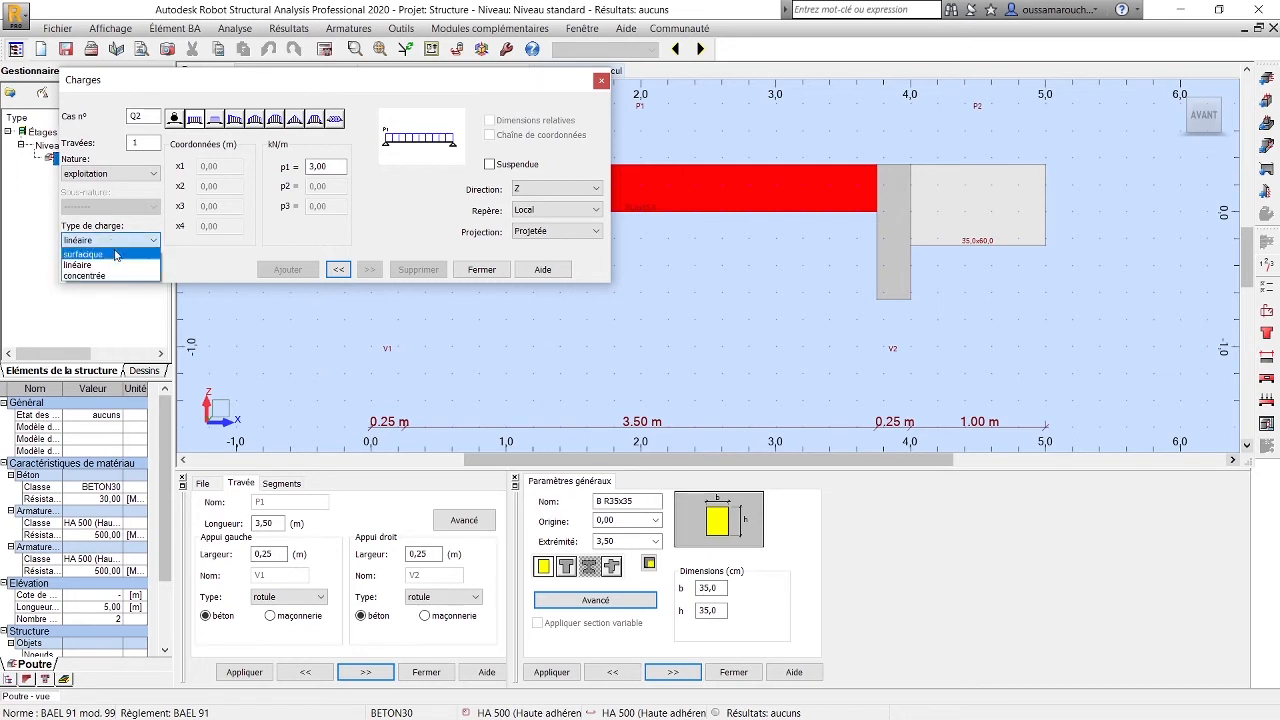
left_click(109, 276)
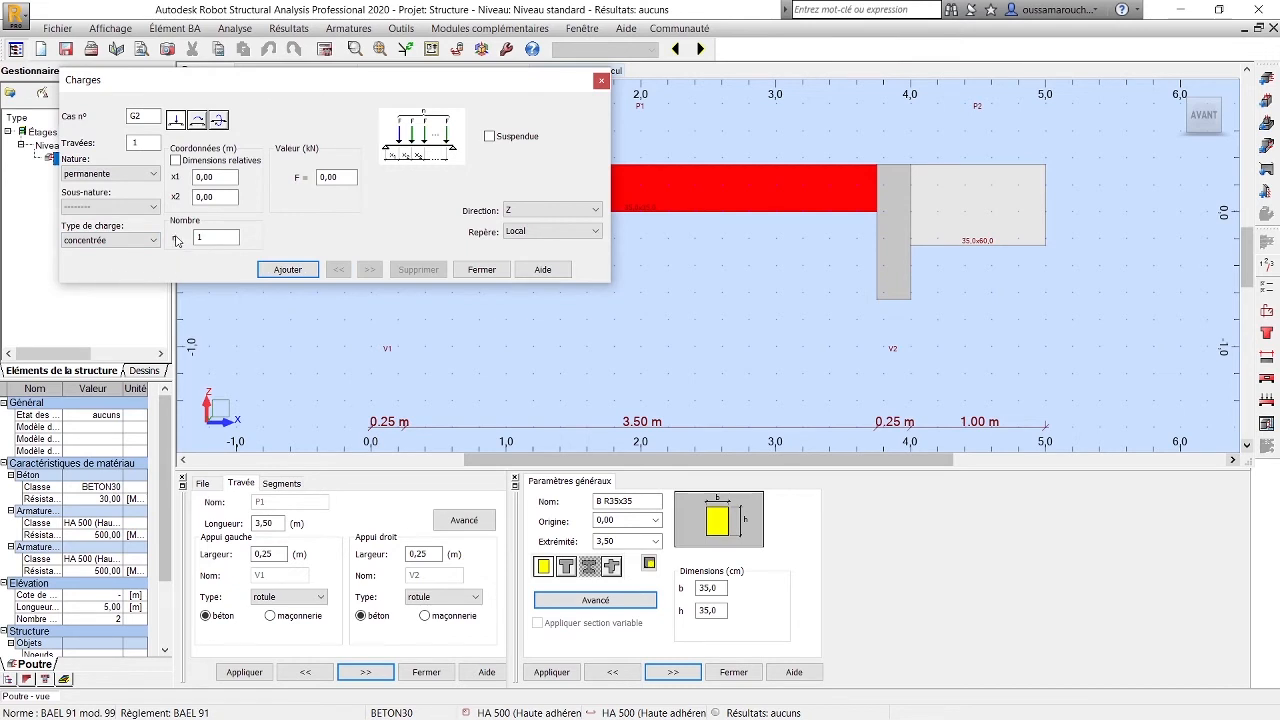
left_click_drag(430, 82, 426, 82)
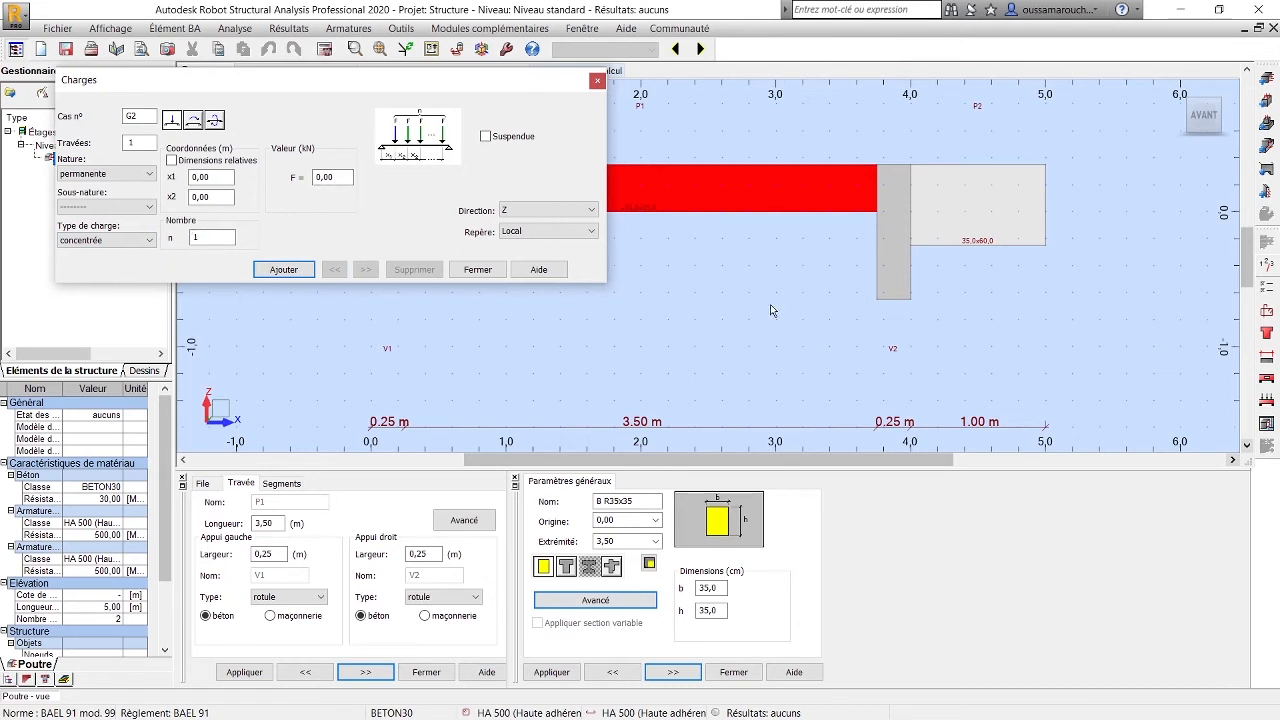
scroll(770, 305, "down", 2)
scroll(769, 299, "down", 2)
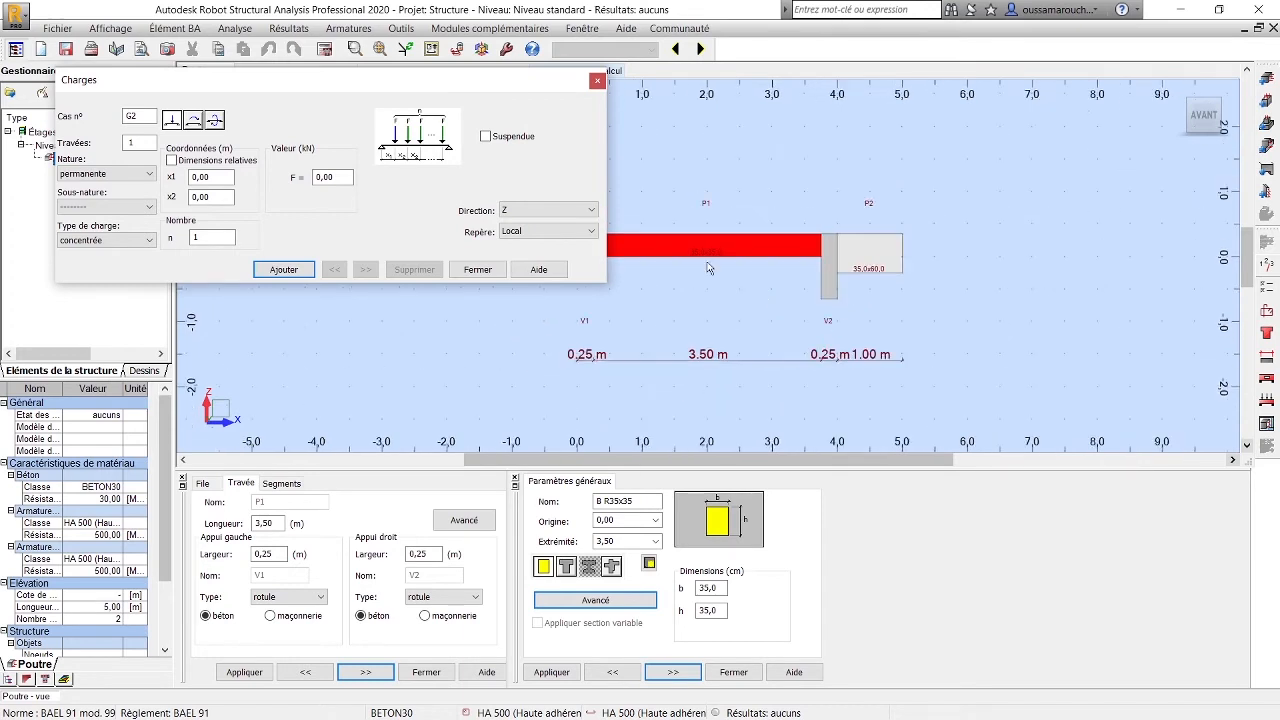
scroll(703, 266, "up", 1)
middle_click_drag(715, 226, 749, 304)
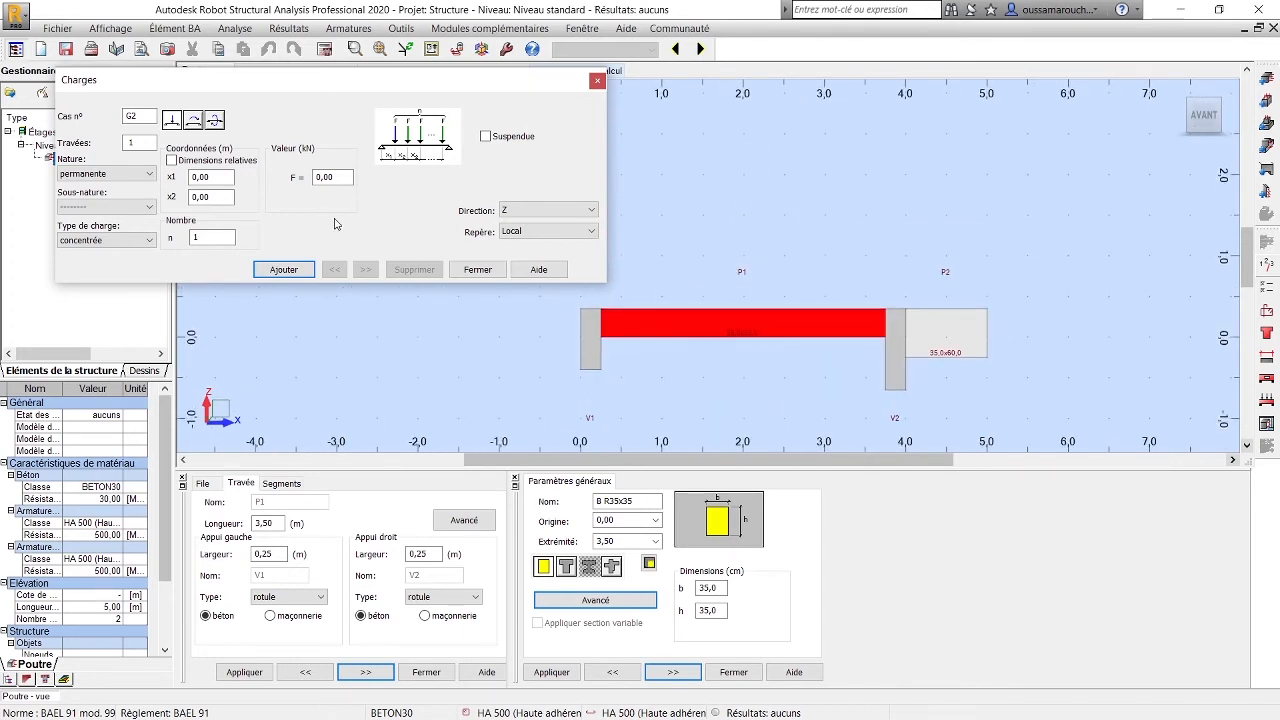
left_click(332, 177)
type("1")
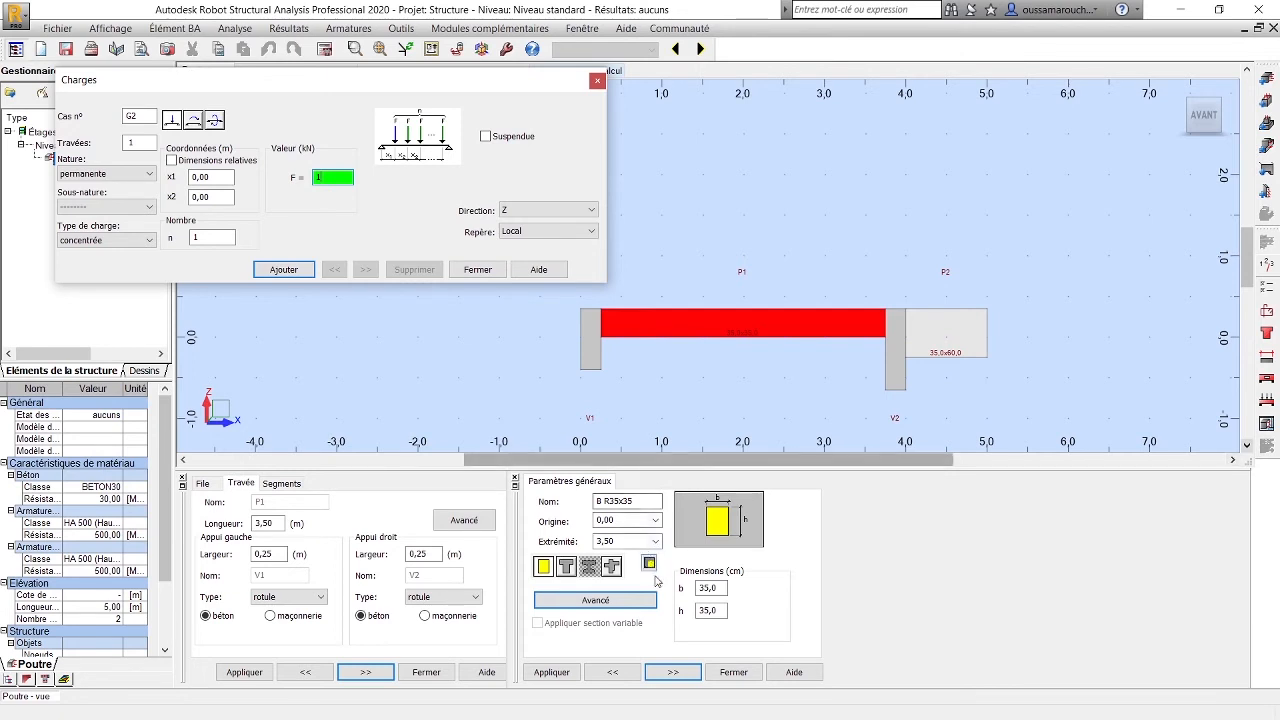
Set both load coordinates x1 and x2 to 1,75 m, and add the permanent concentrated load to span 1
scroll(698, 344, "down", 2)
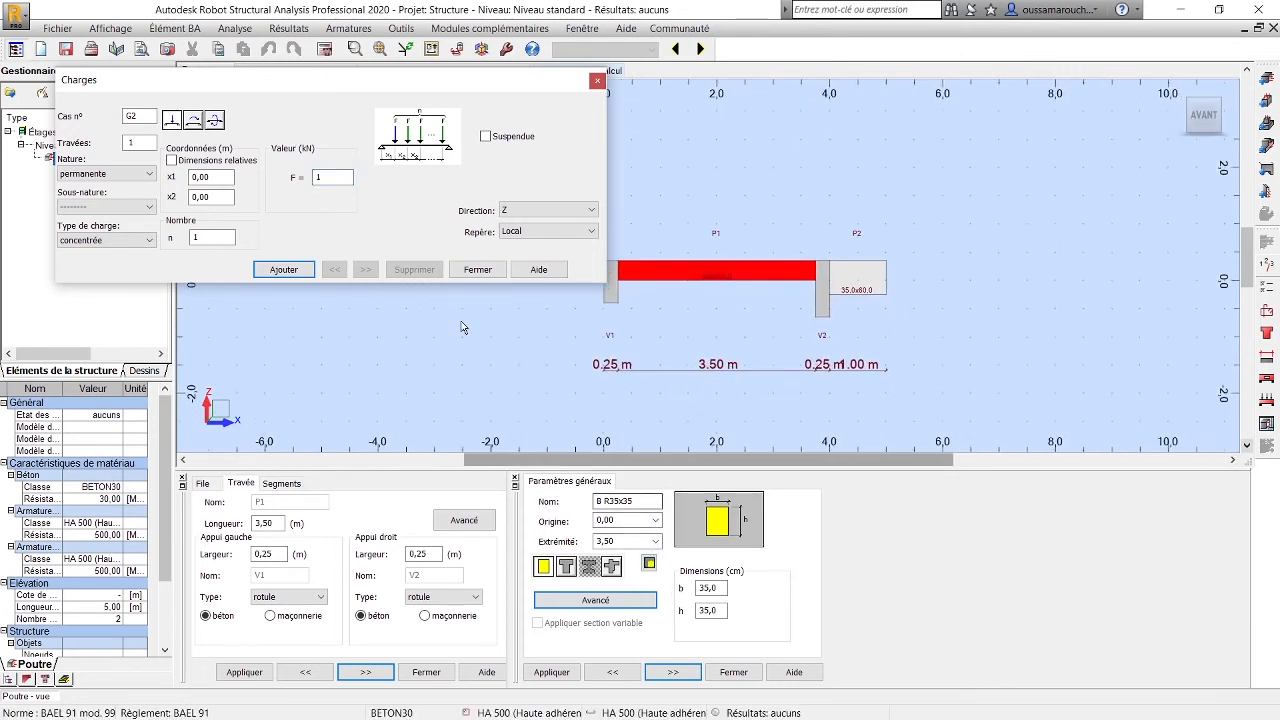
left_click(207, 177)
type("1")
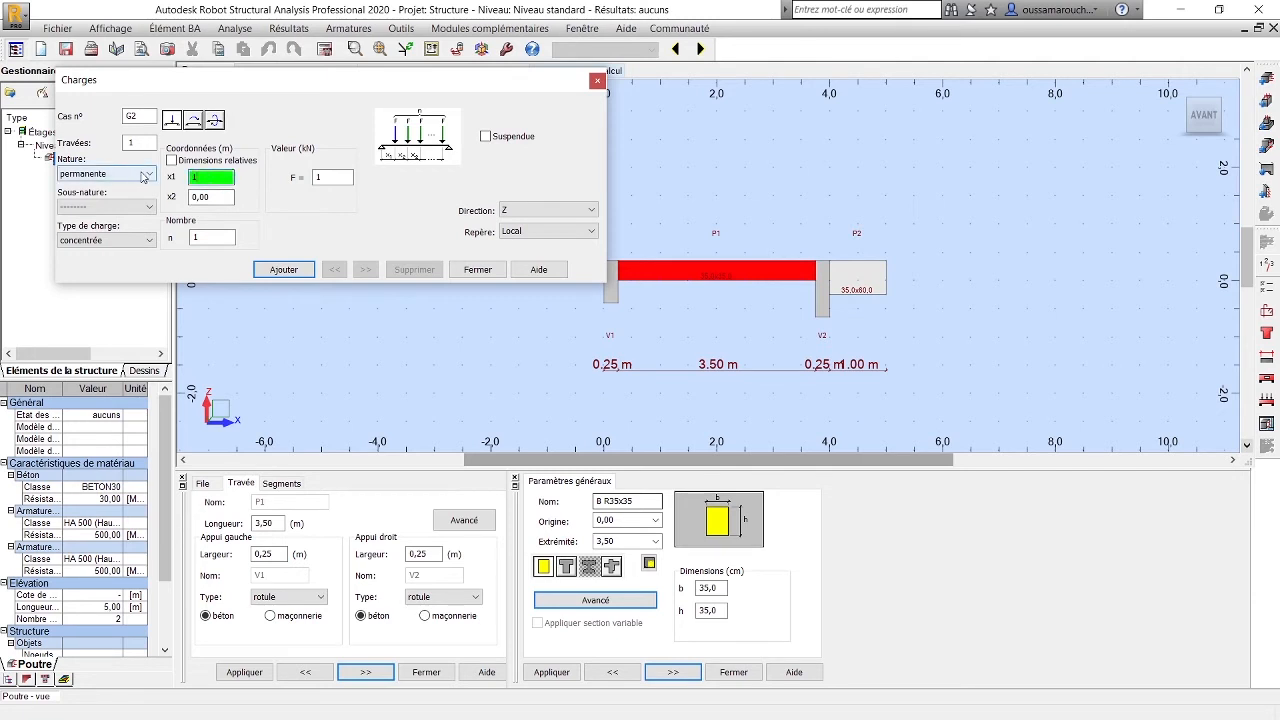
type(",7")
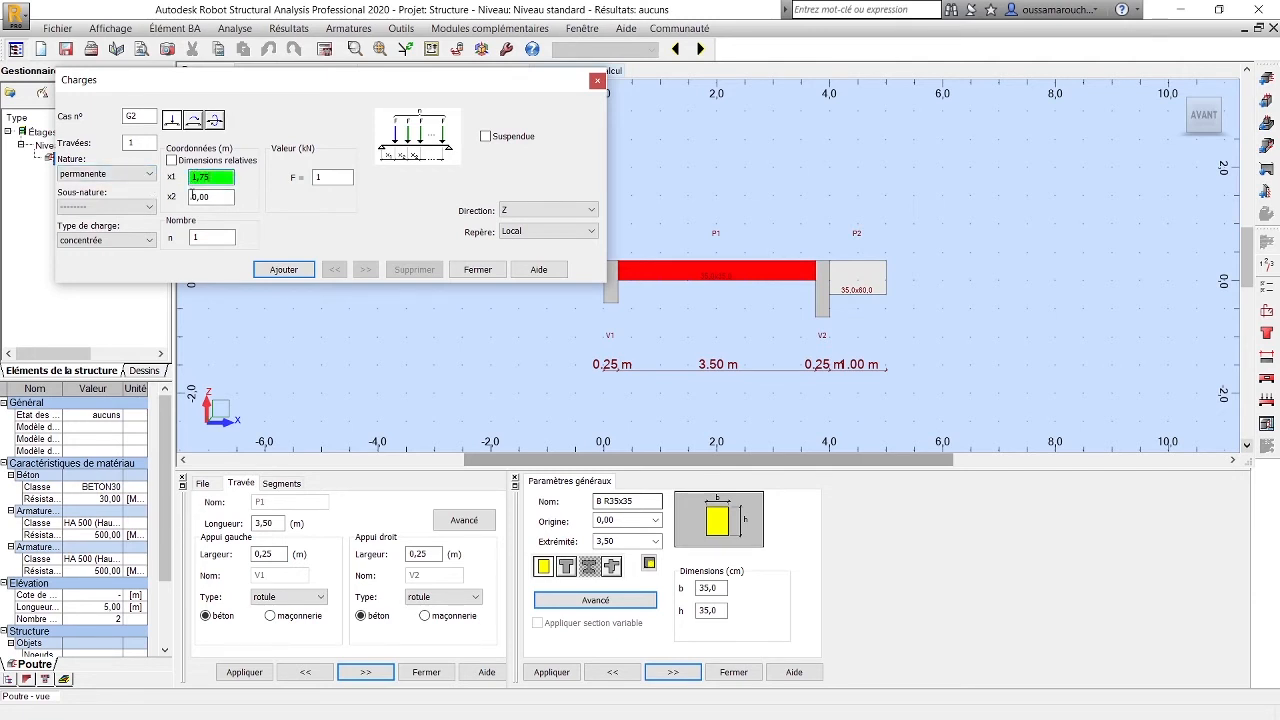
type("5")
key("Tab")
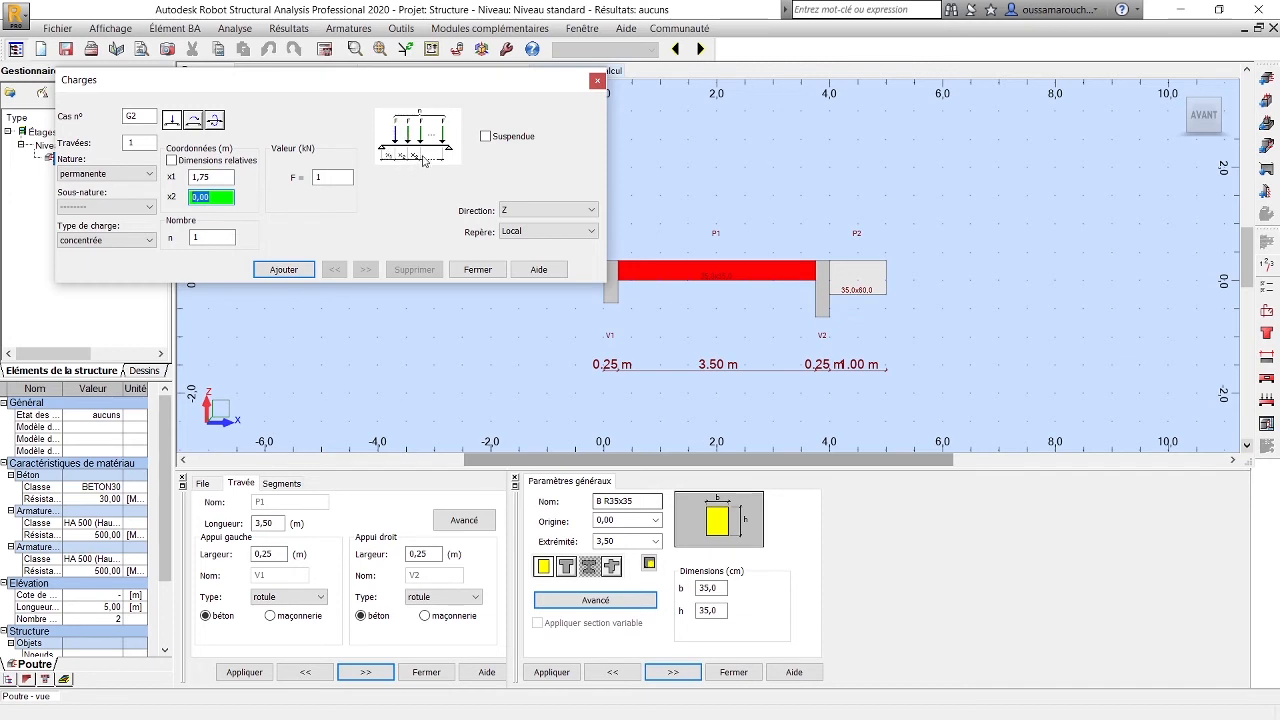
type("1,75")
left_click(284, 270)
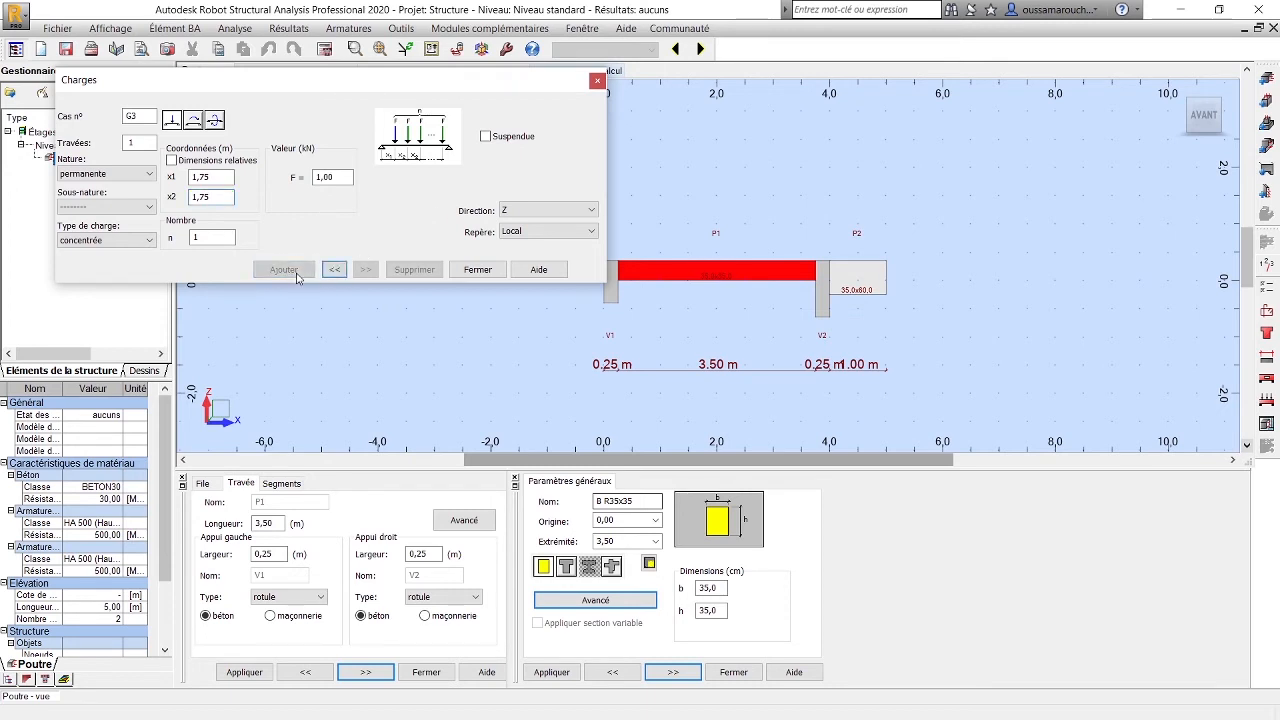
Review the linear and concentrated loads in the loading table and on the beam's load diagram, ending back on the beam view
left_click(596, 81)
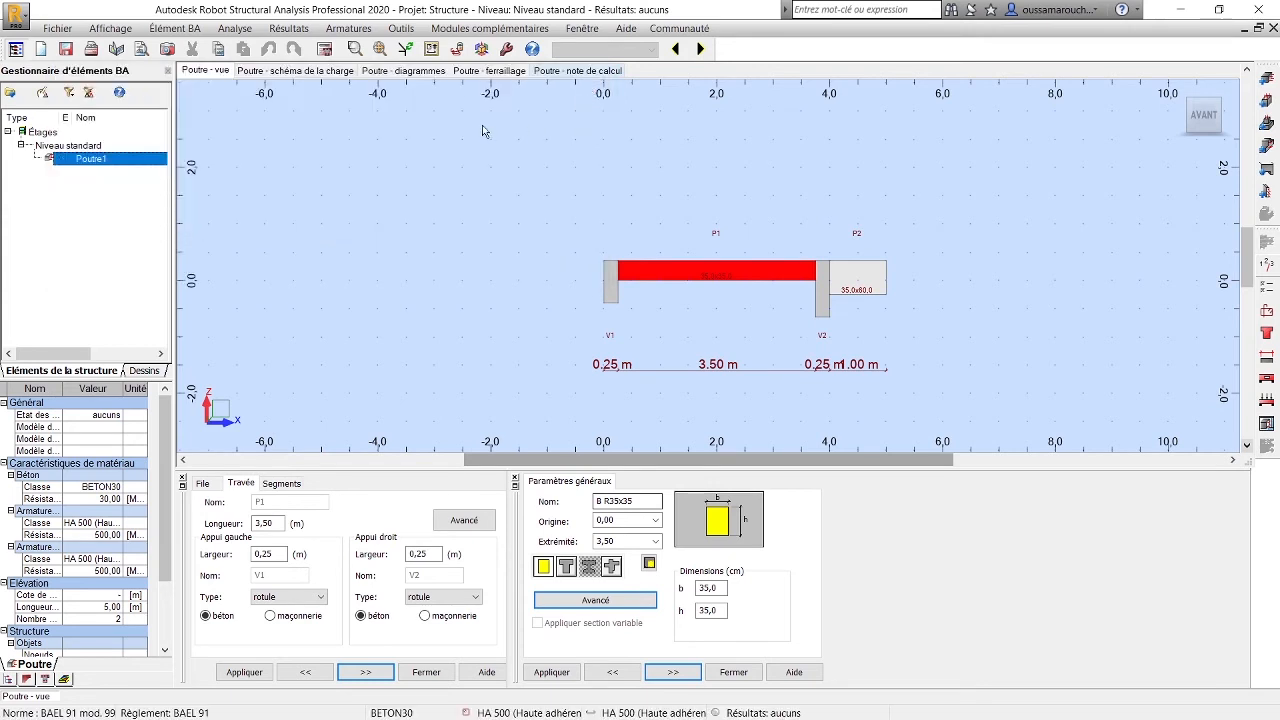
left_click(175, 28)
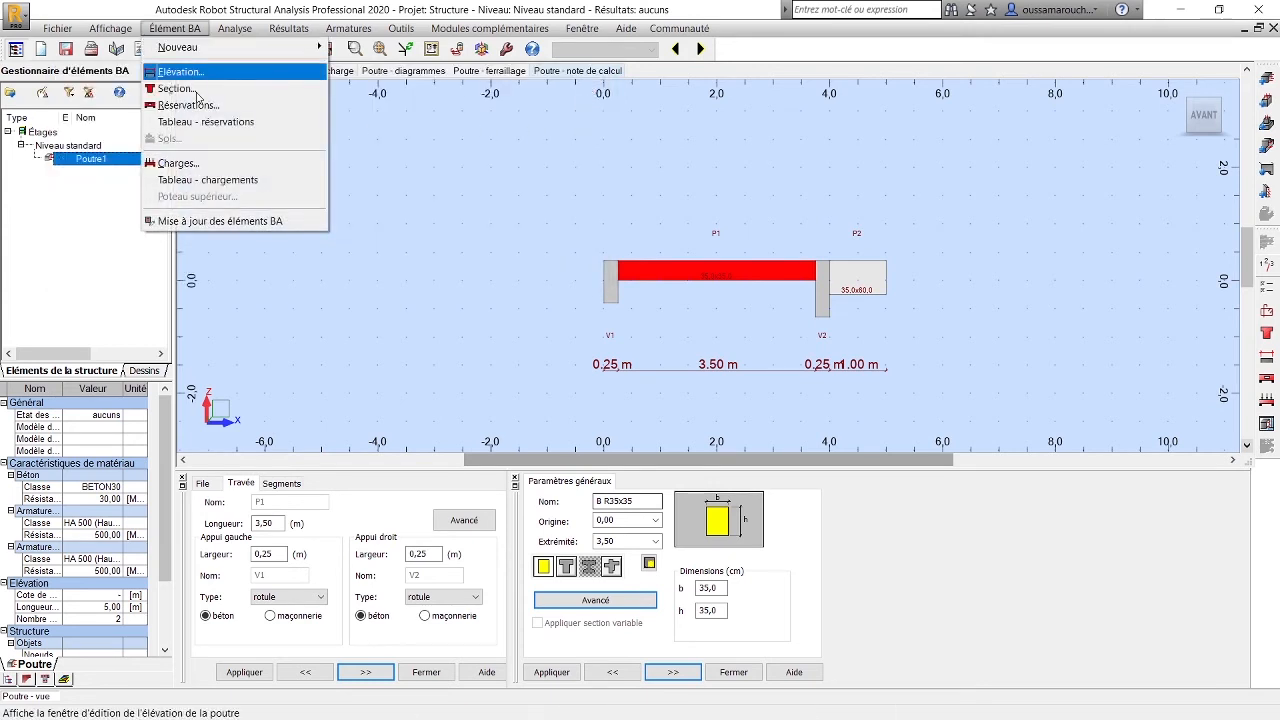
left_click(201, 180)
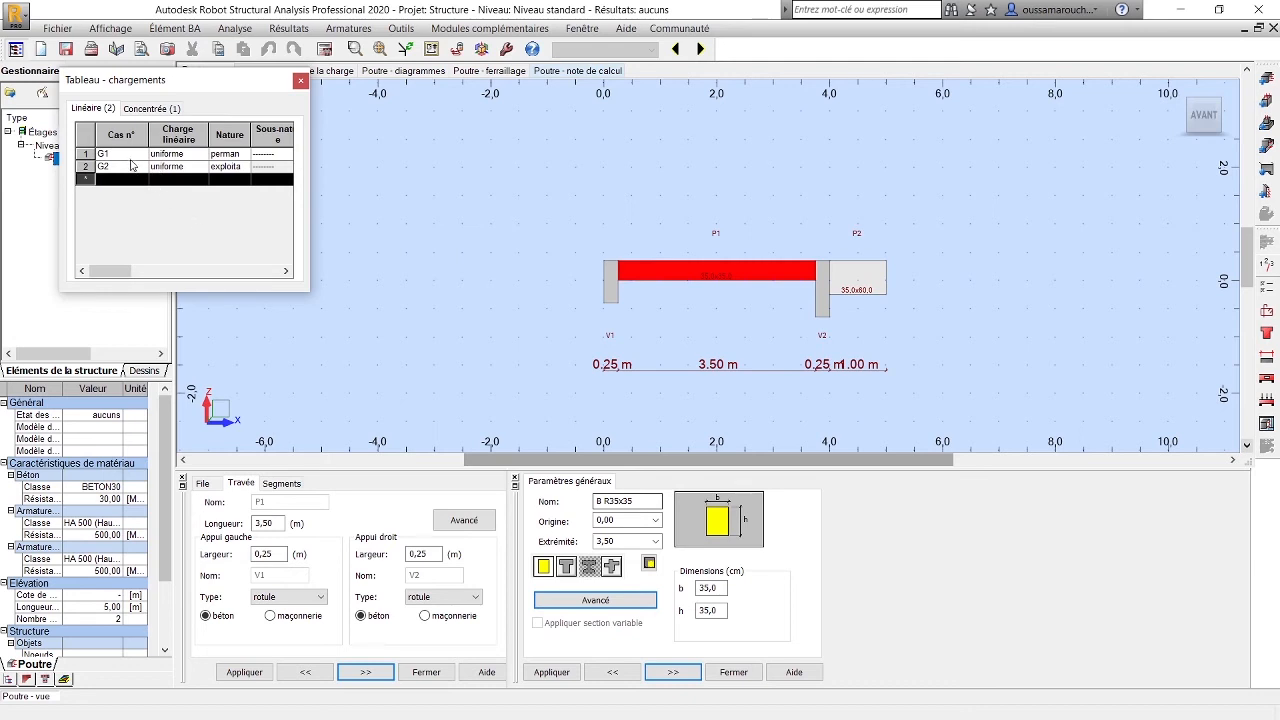
left_click(150, 109)
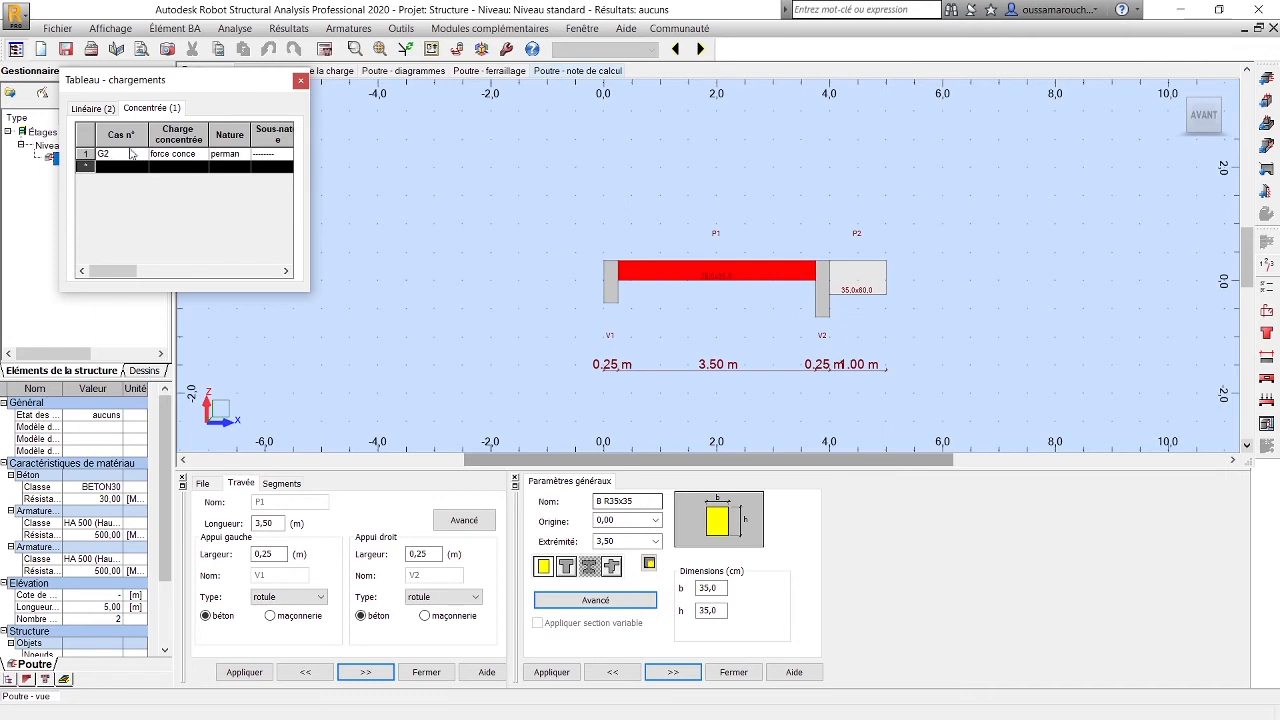
left_click(298, 81)
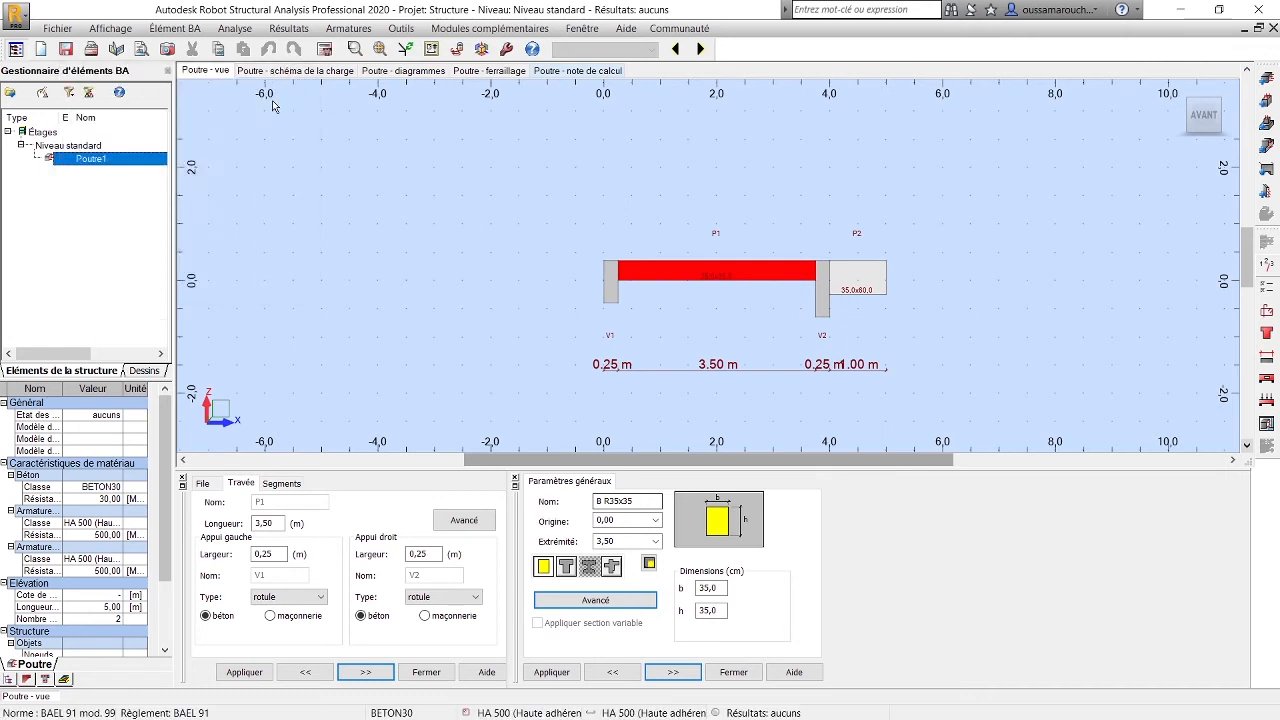
left_click(293, 71)
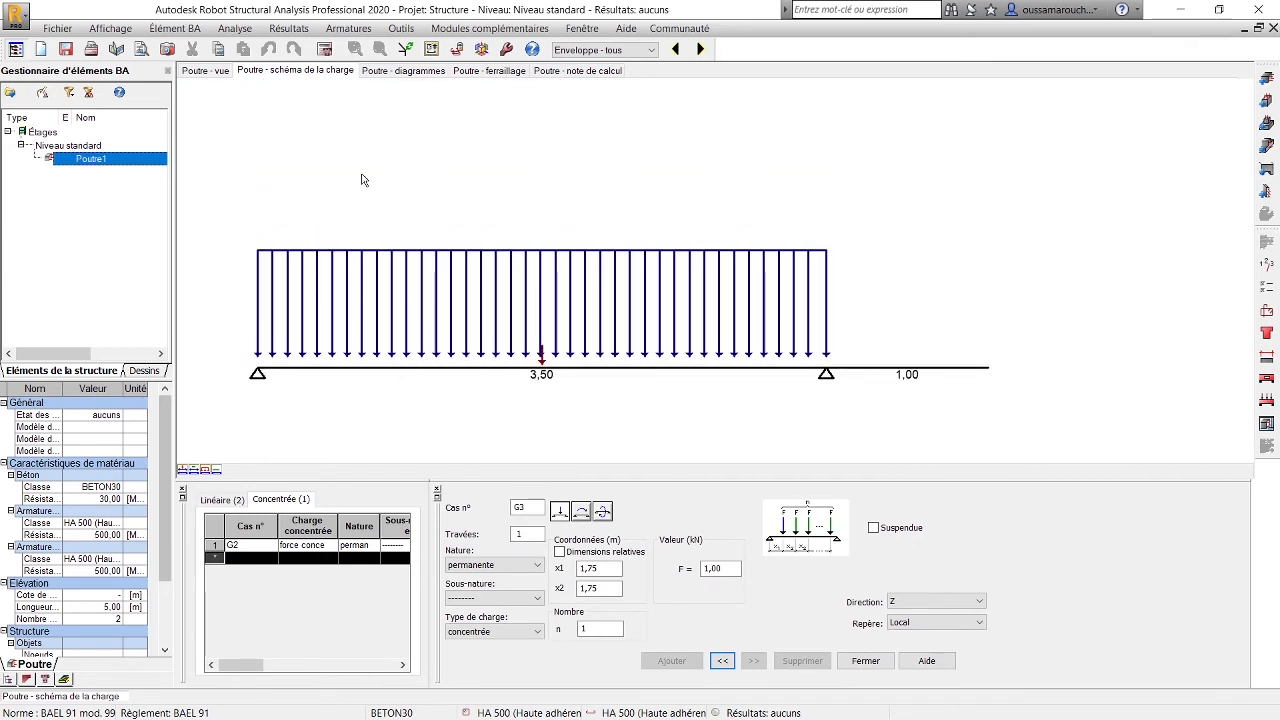
left_click(206, 71)
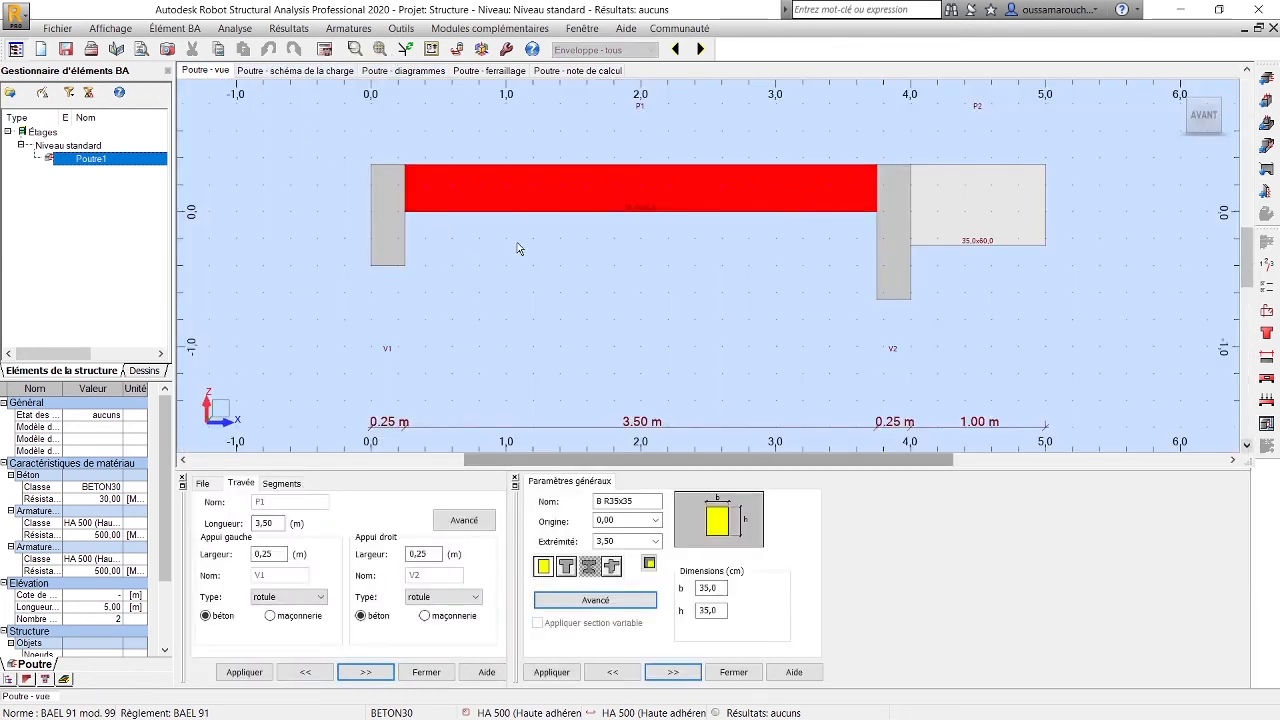
Run the beam calculation with drawings generated for the calculated elements, and dismiss the calculation error report
left_click(324, 50)
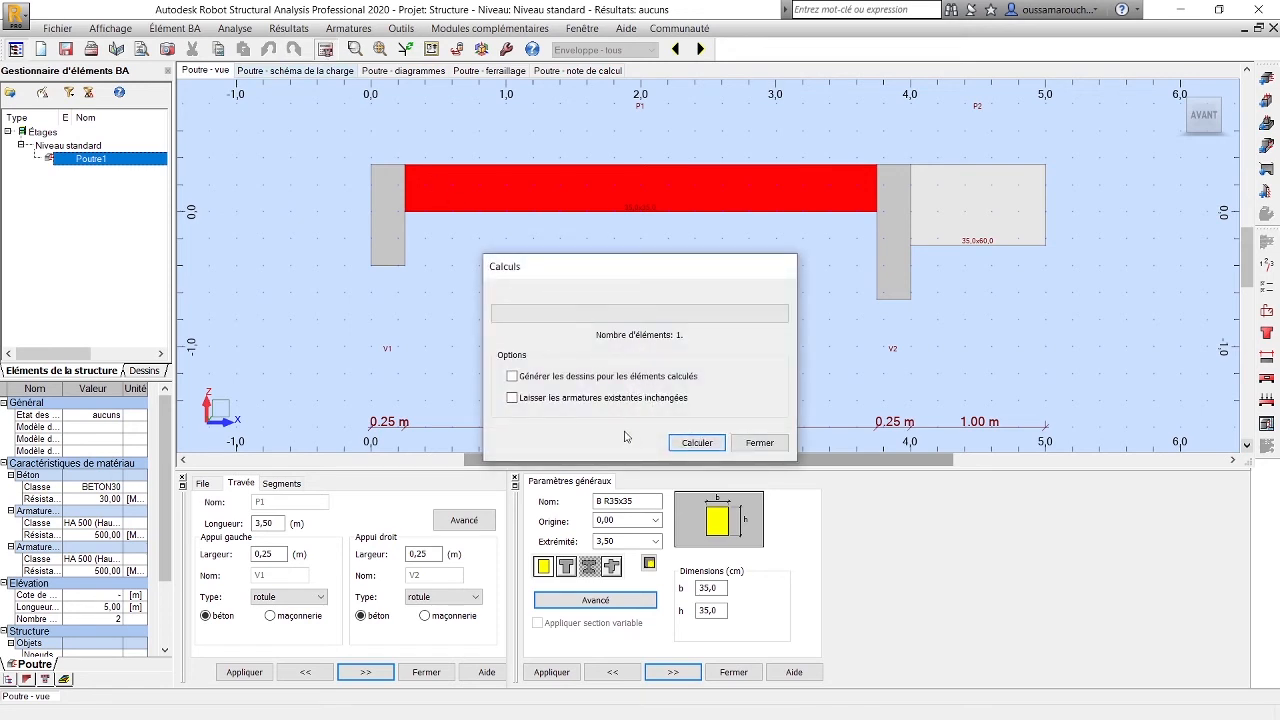
left_click(604, 377)
left_click(697, 442)
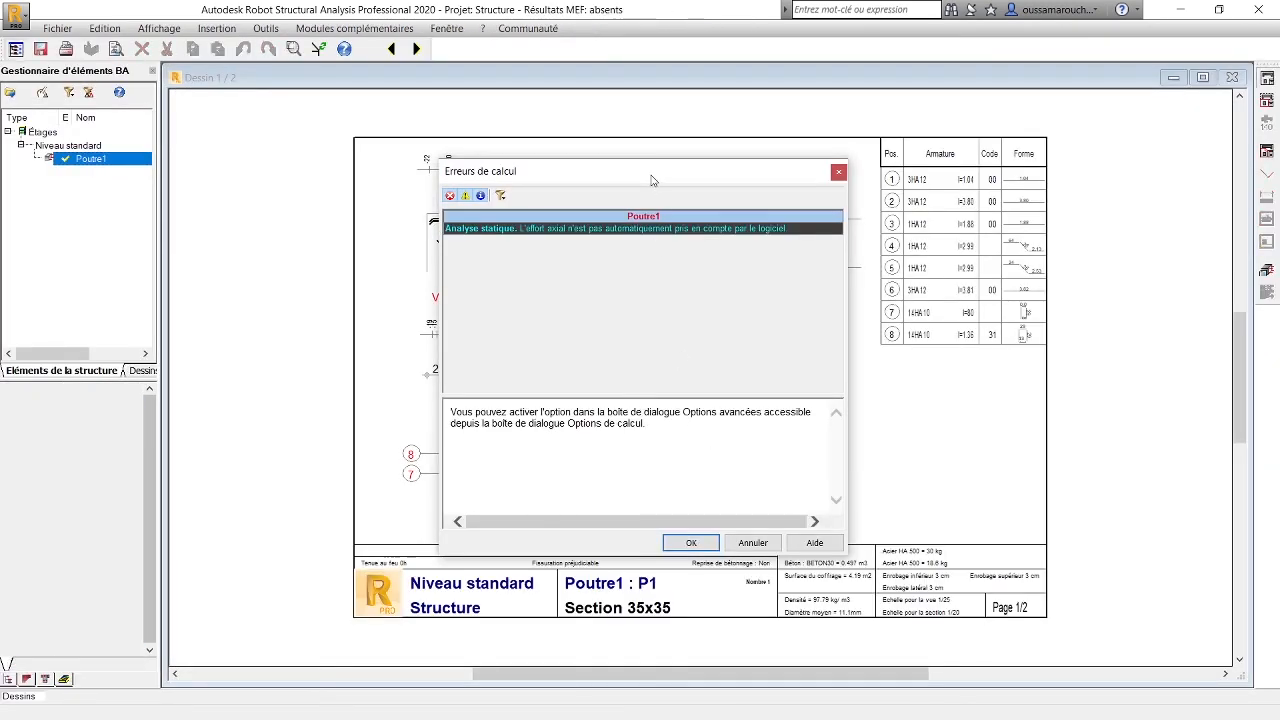
left_click_drag(651, 180, 601, 169)
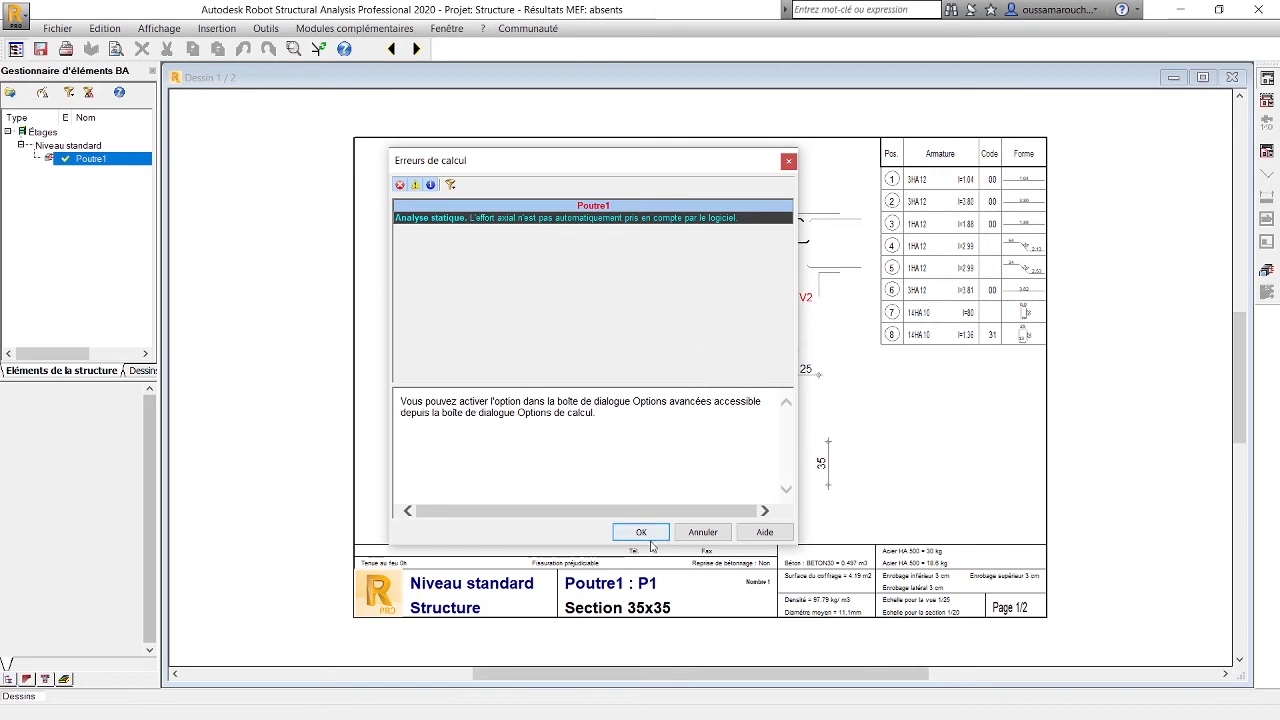
left_click(641, 532)
Return to Poutre1 and enable axial force (Prise en compte de la force axiale) in the advanced calculation options
double_click(87, 160)
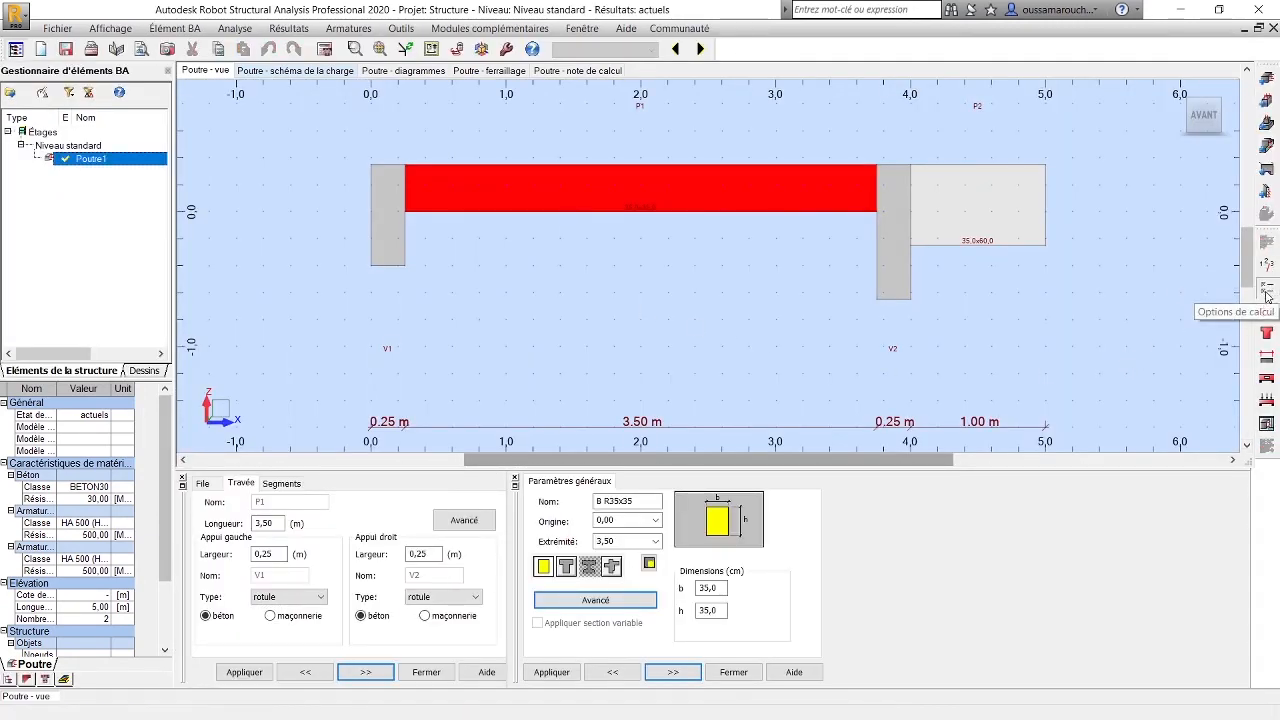
left_click(1258, 307)
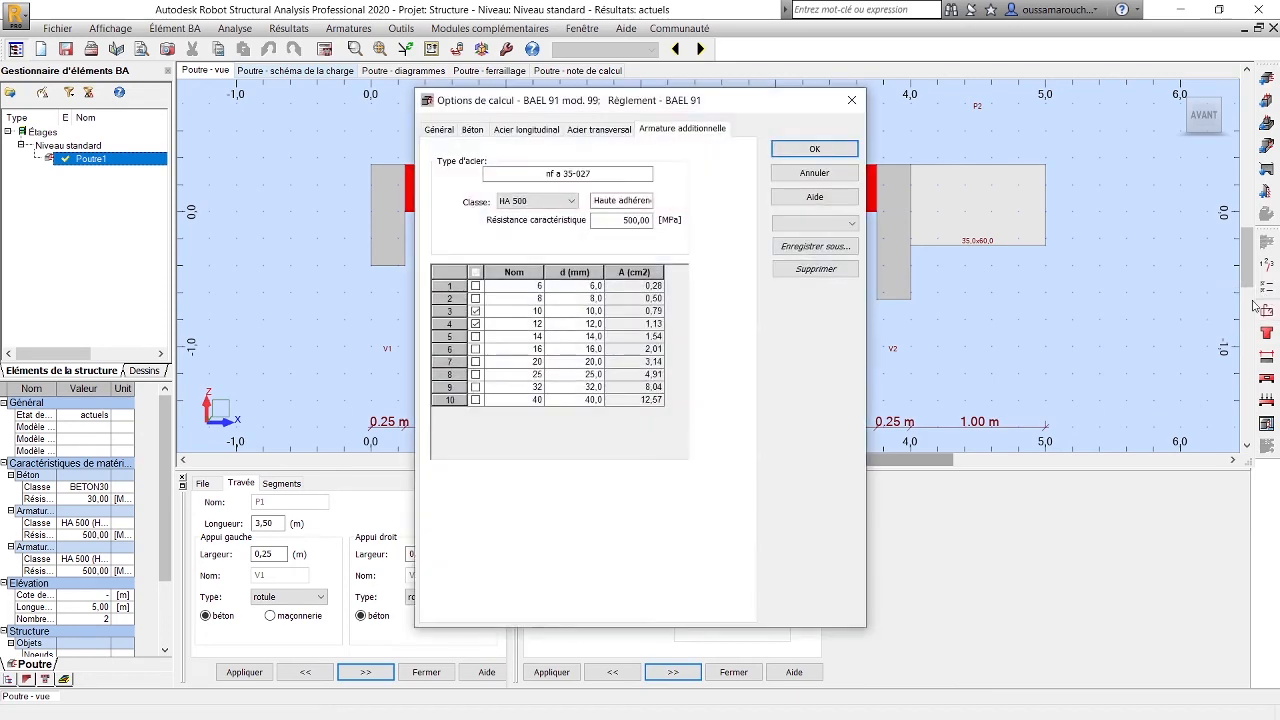
left_click(438, 130)
left_click(669, 405)
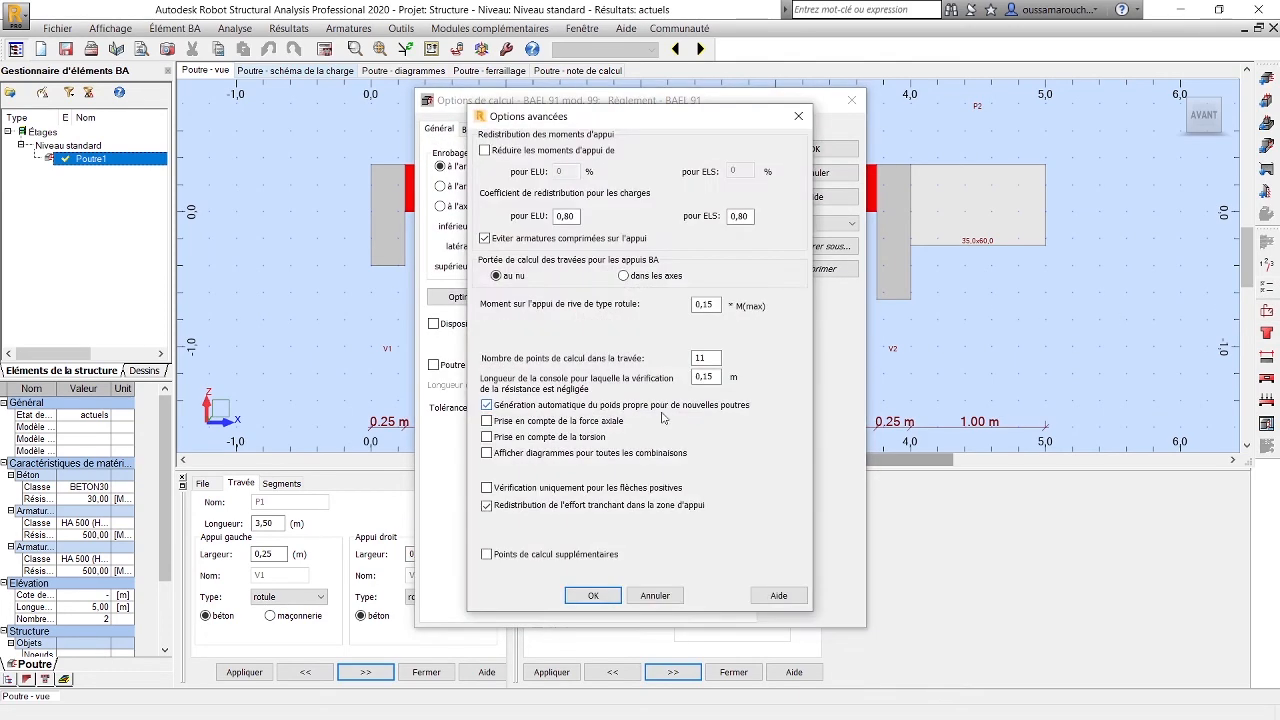
left_click(487, 421)
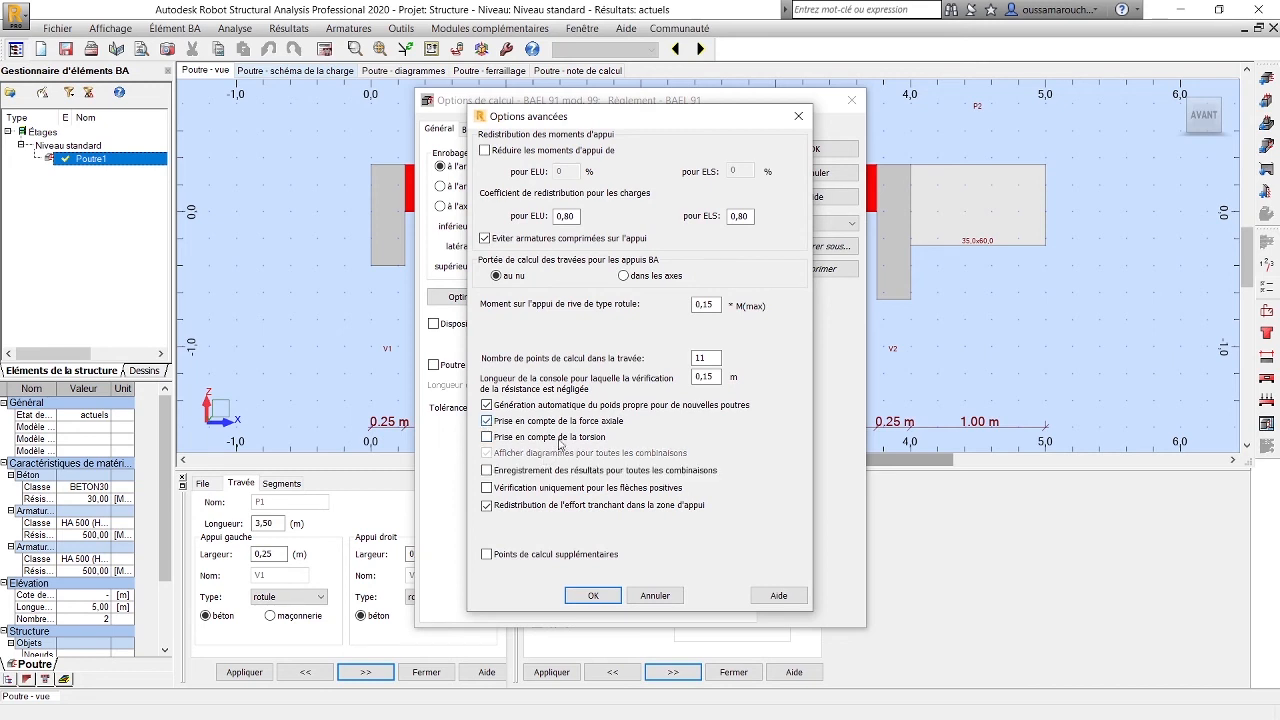
left_click(595, 595)
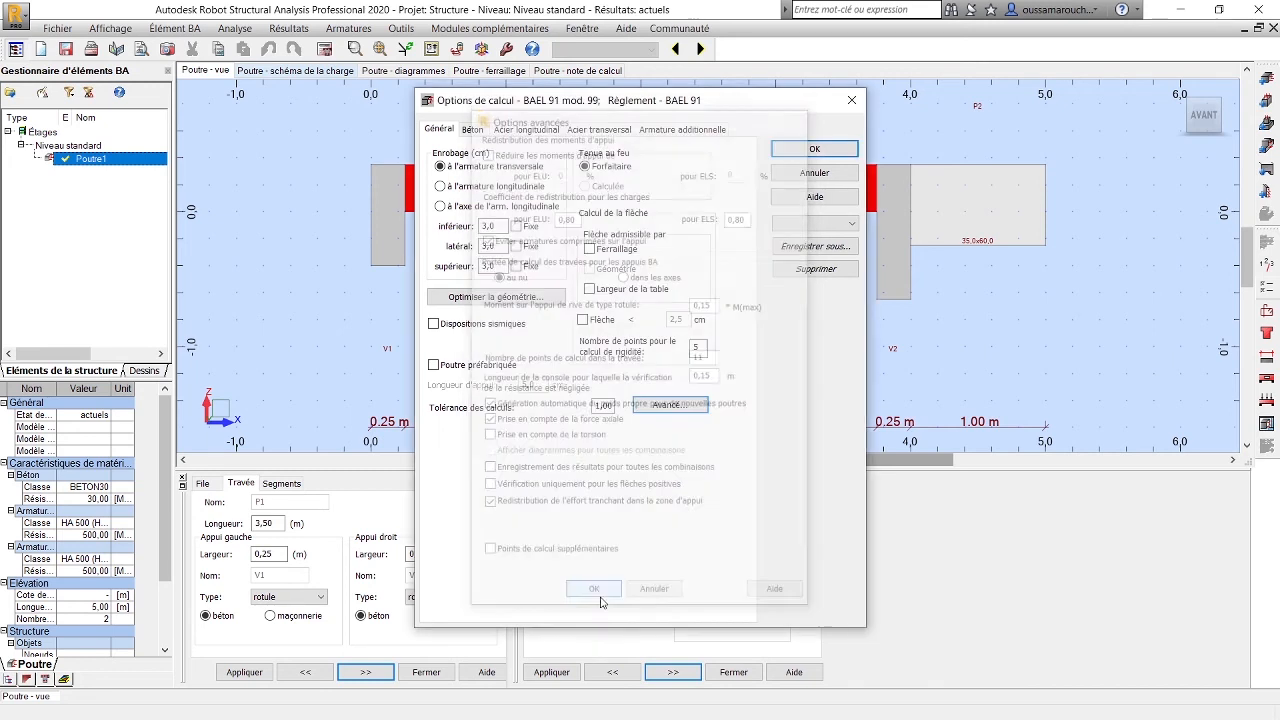
left_click(813, 149)
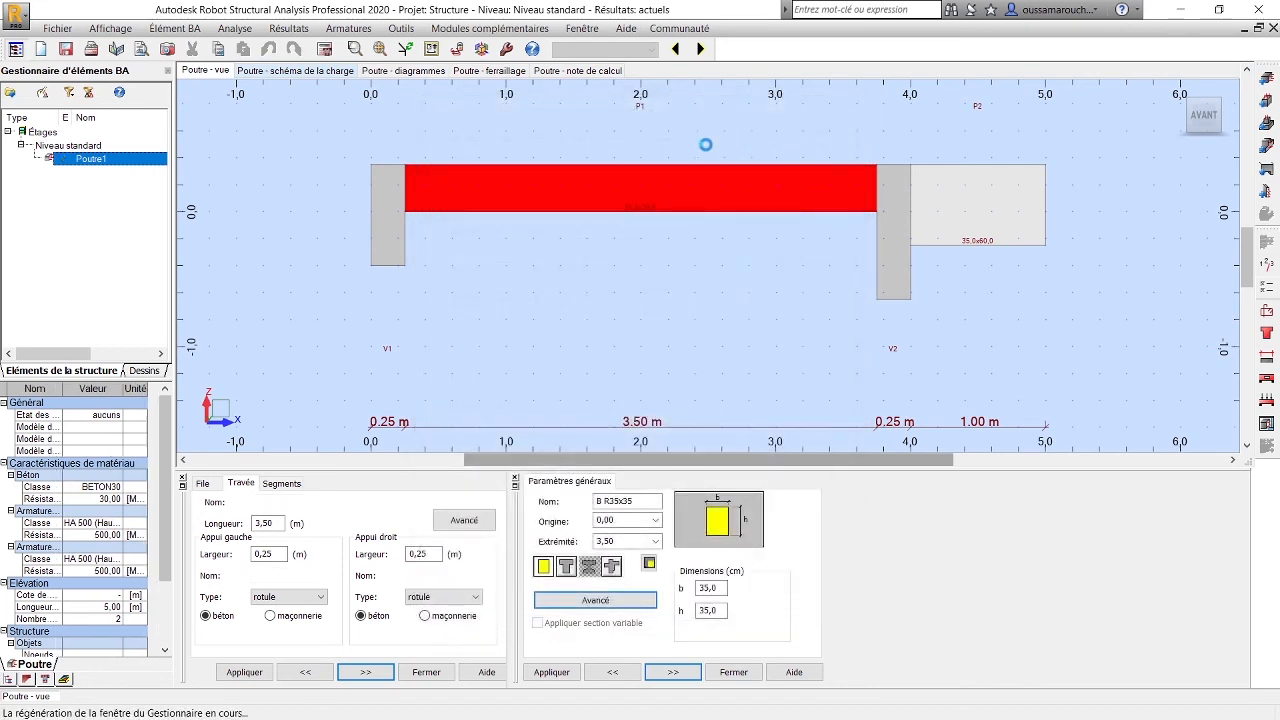
Recalculate the beam with drawing generation enabled (Générer les dessins pour les éléments calculés)
left_click(405, 48)
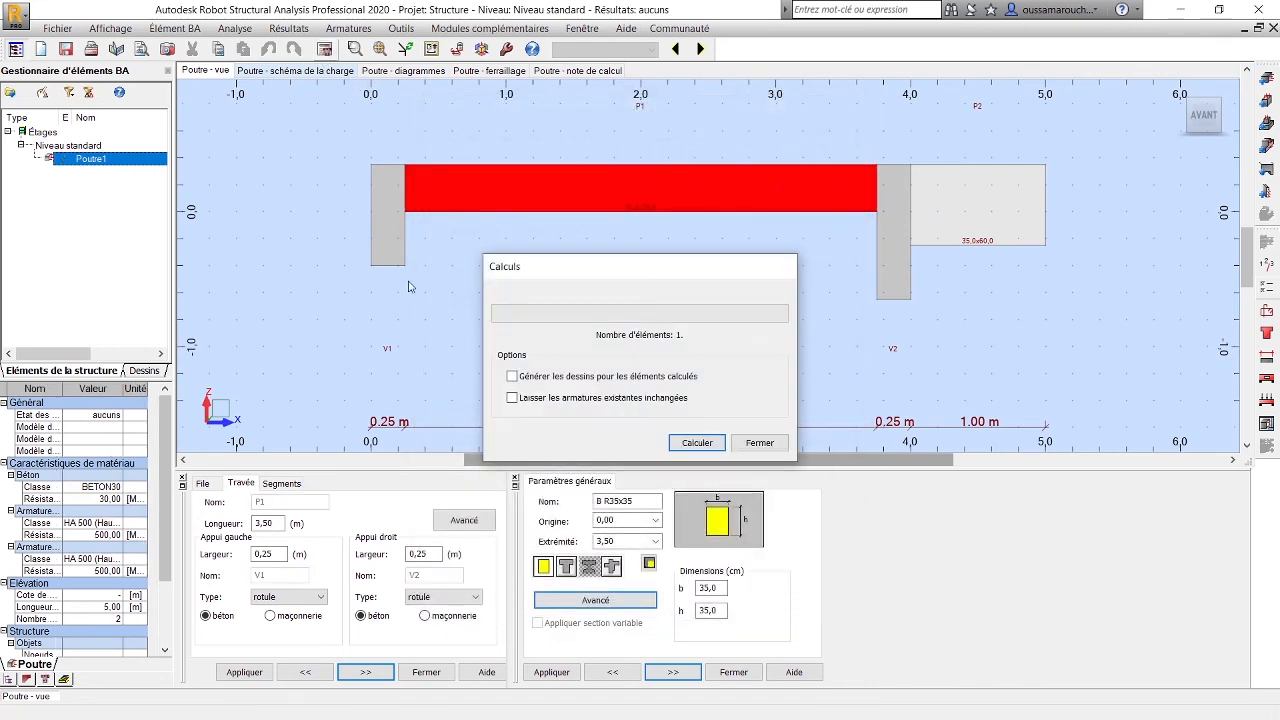
left_click(580, 376)
left_click(684, 445)
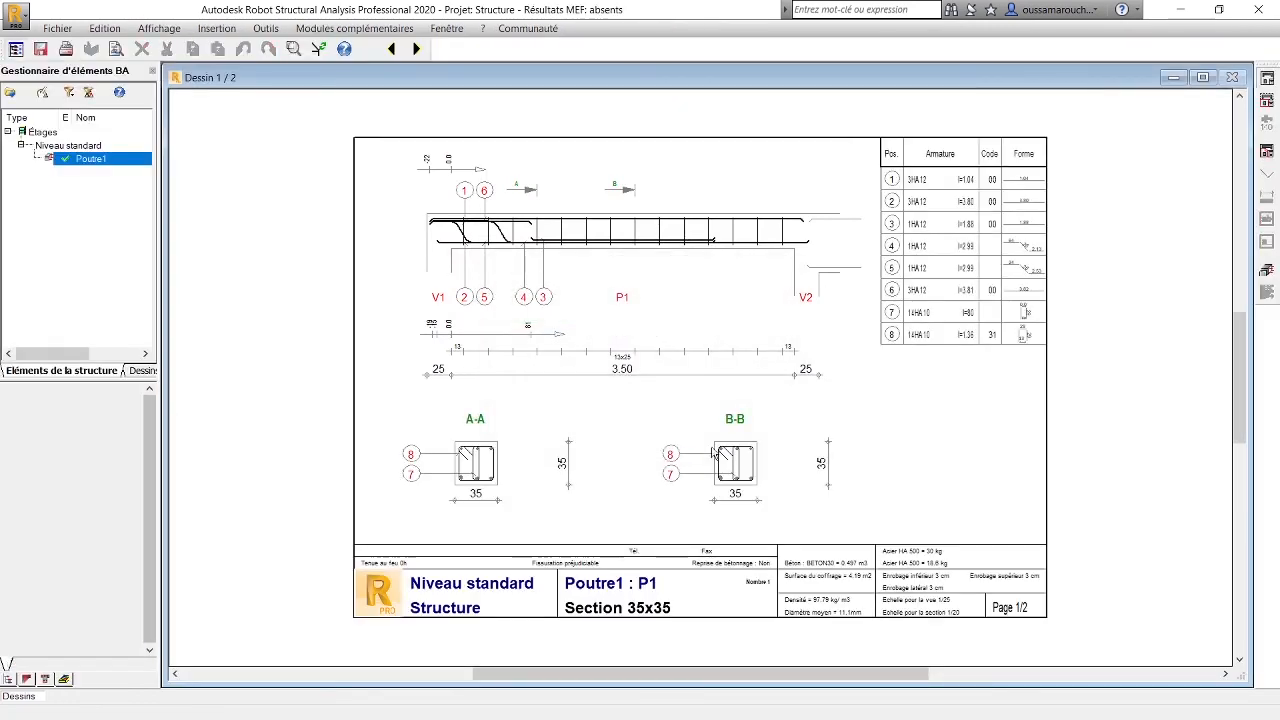
Return to Poutre1 and examine its reinforcement layout (ferraillage) in the span and the cantilever
double_click(99, 156)
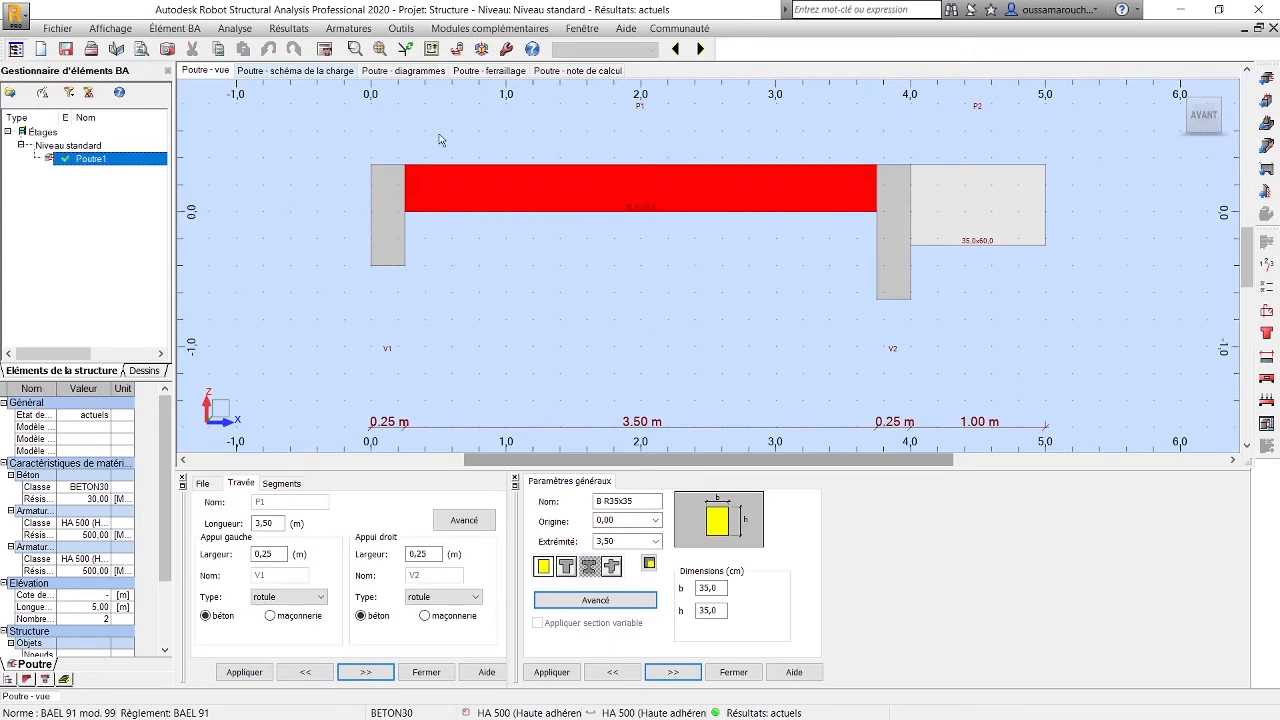
left_click(479, 74)
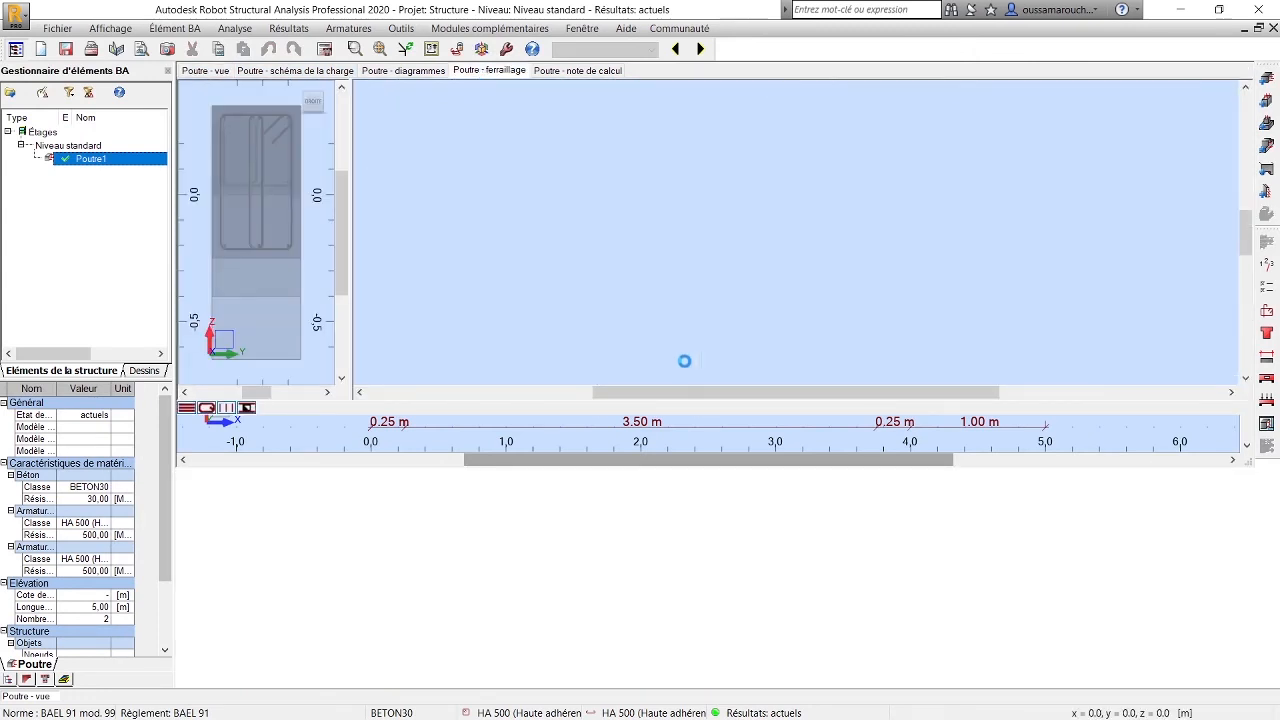
scroll(687, 367, "down", 3)
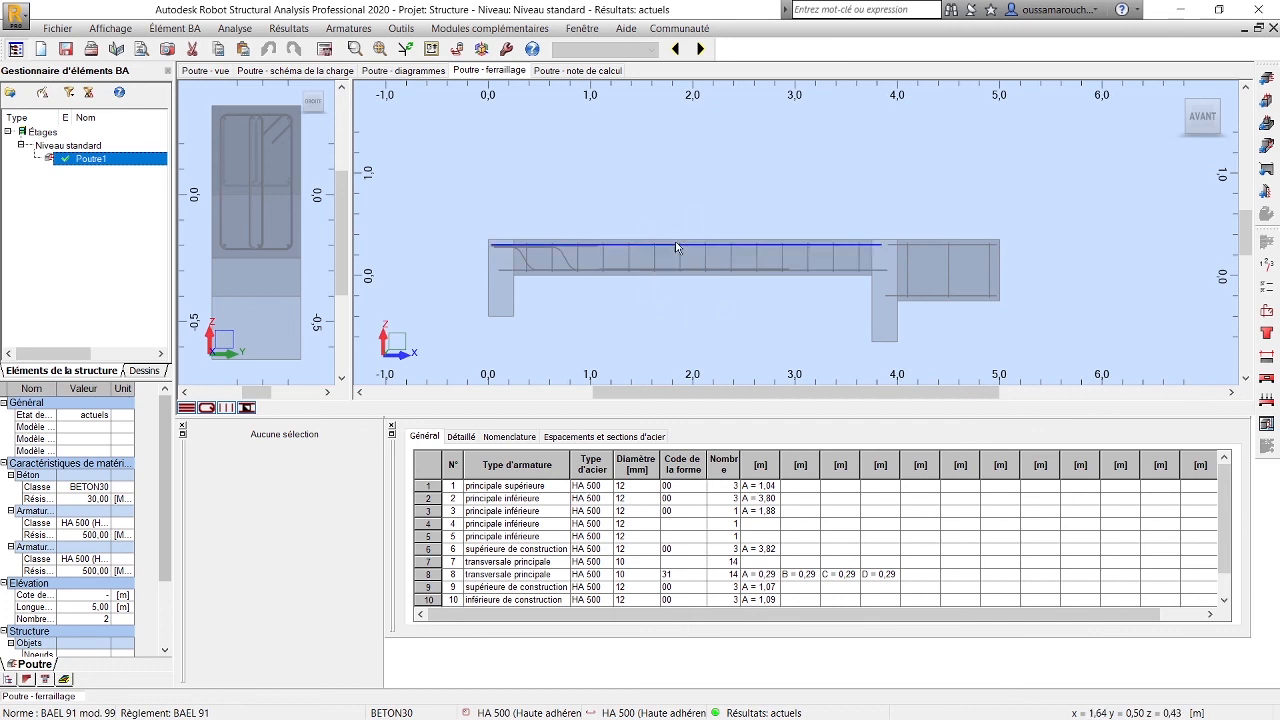
Read through the beam's calculation note, from geometry, assumptions and loads to internal forces, steel sections, reinforcement and quantities
left_click(566, 72)
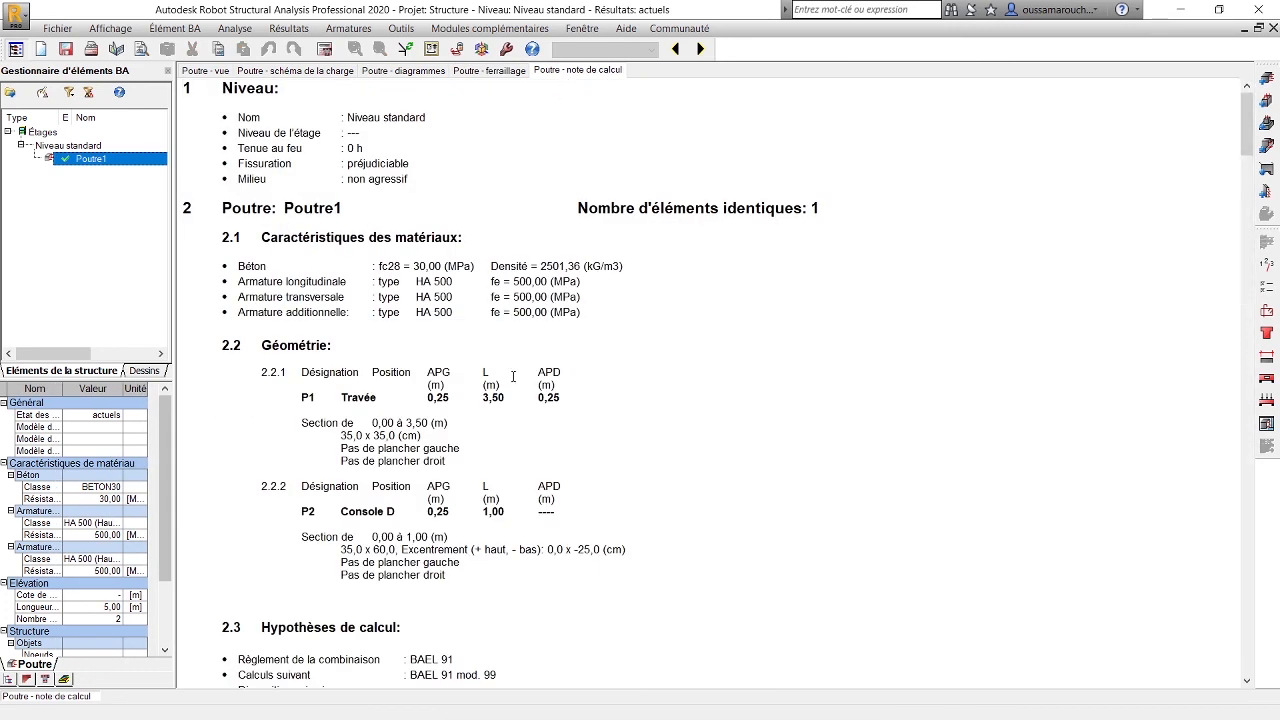
scroll(647, 459, "down", 10)
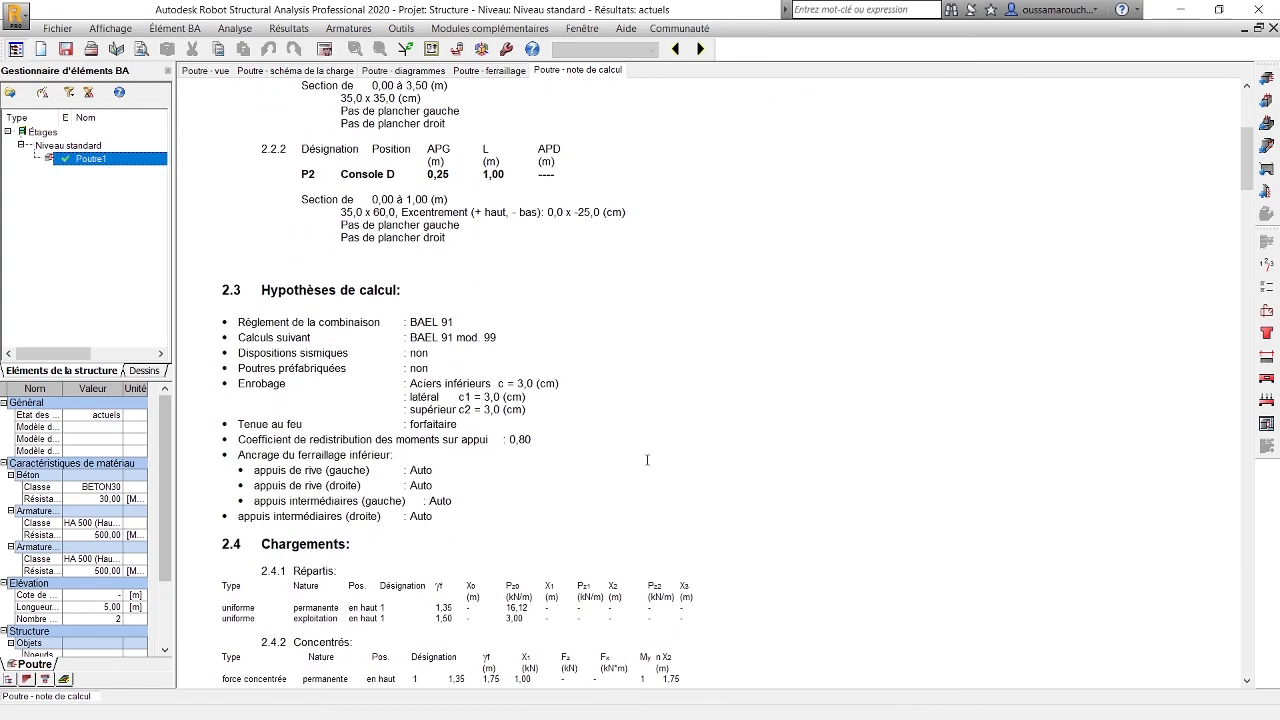
scroll(647, 459, "down", 2)
scroll(647, 459, "down", 5)
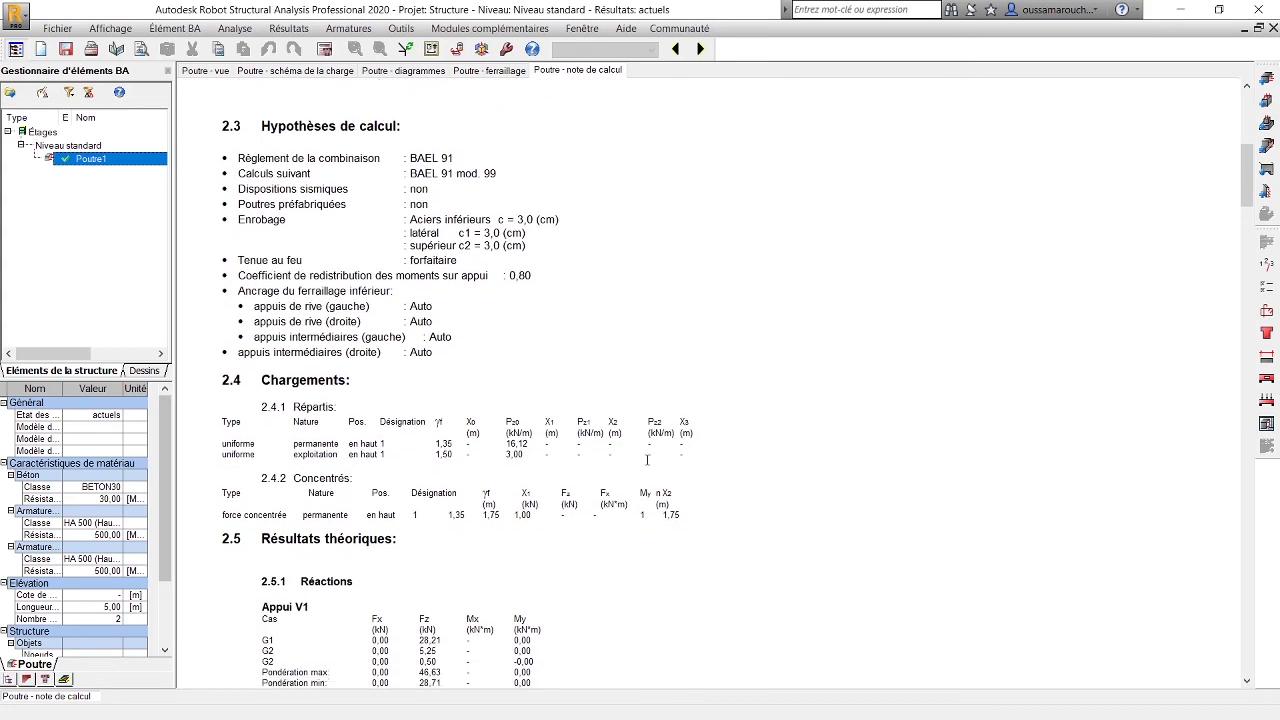
scroll(647, 459, "down", 1)
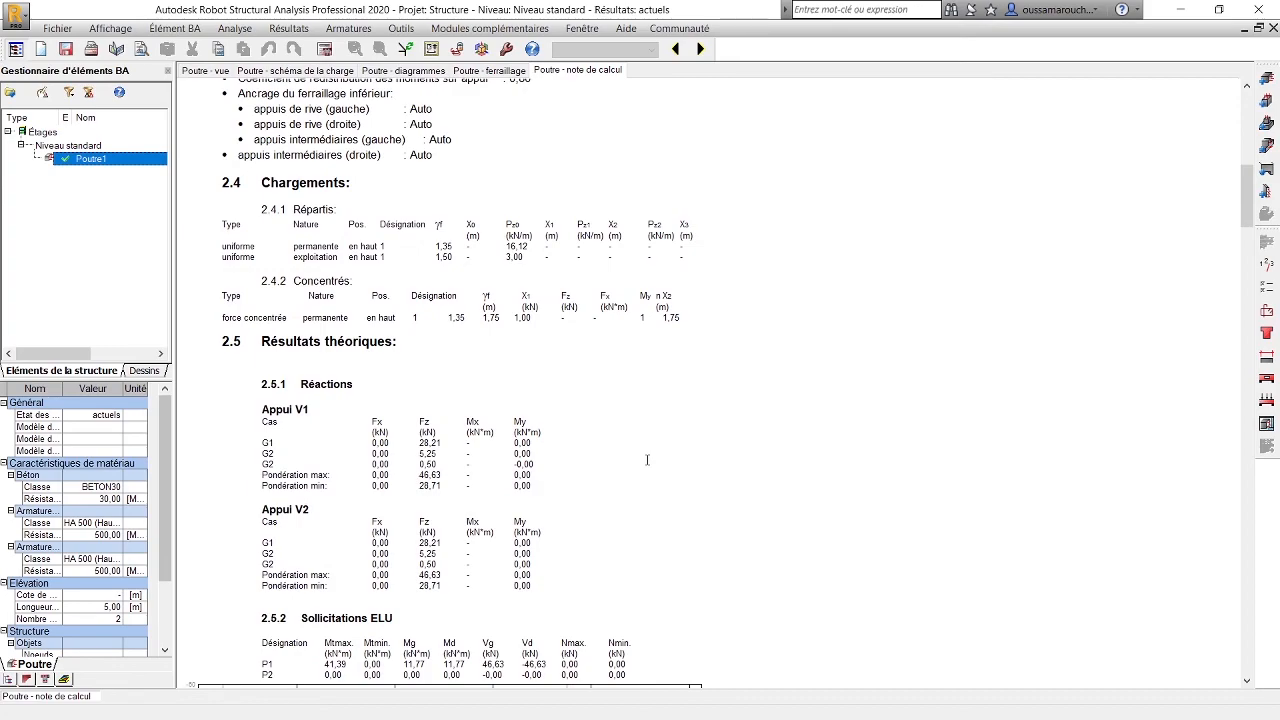
scroll(647, 459, "down", 6)
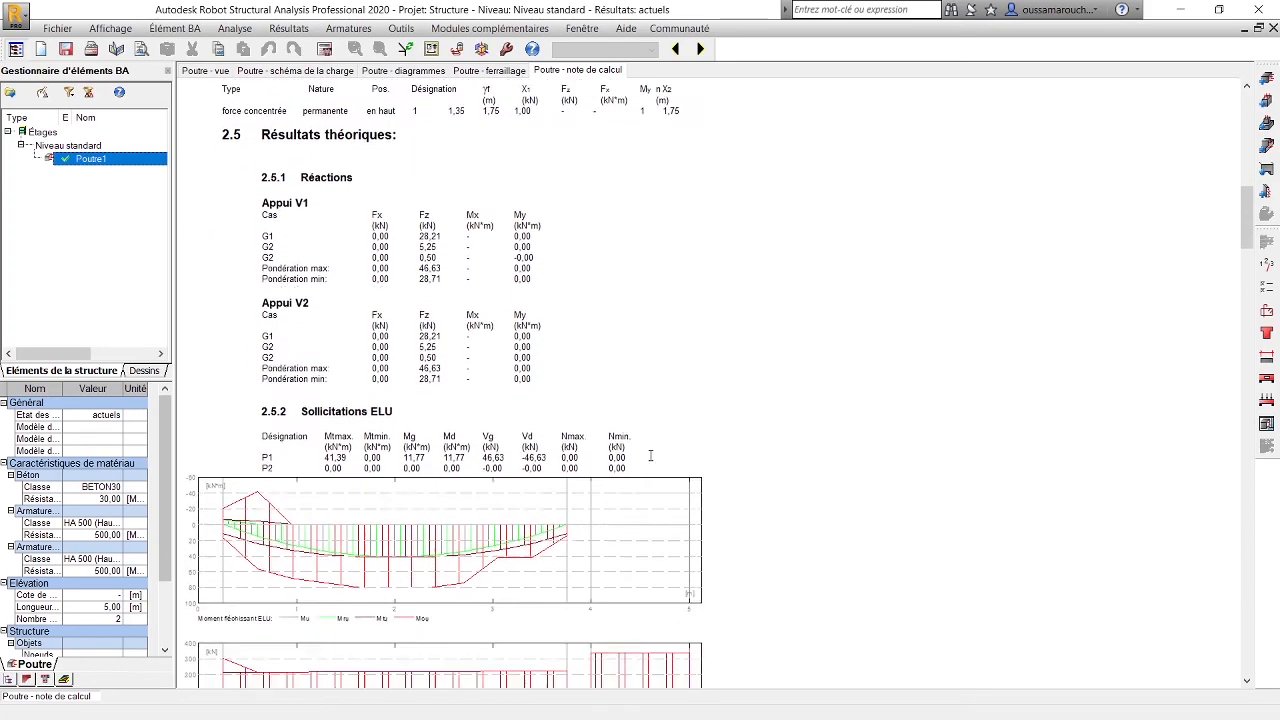
scroll(650, 456, "down", 20)
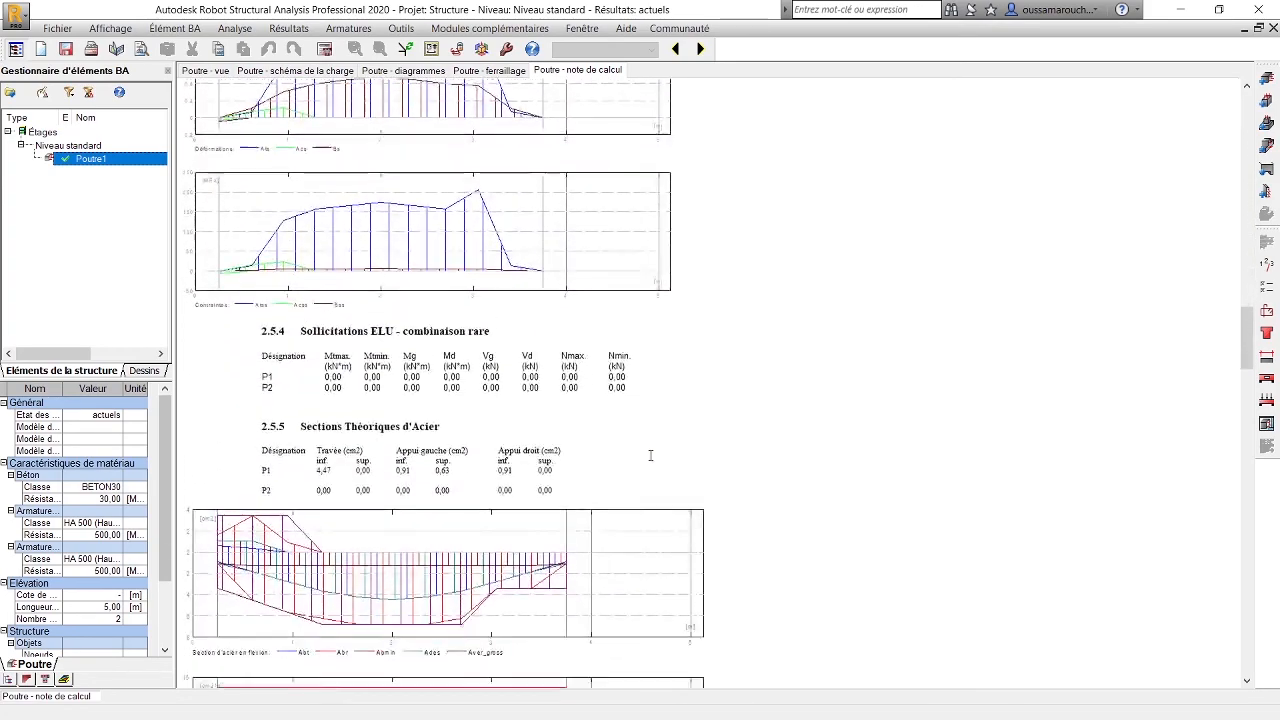
scroll(650, 456, "down", 20)
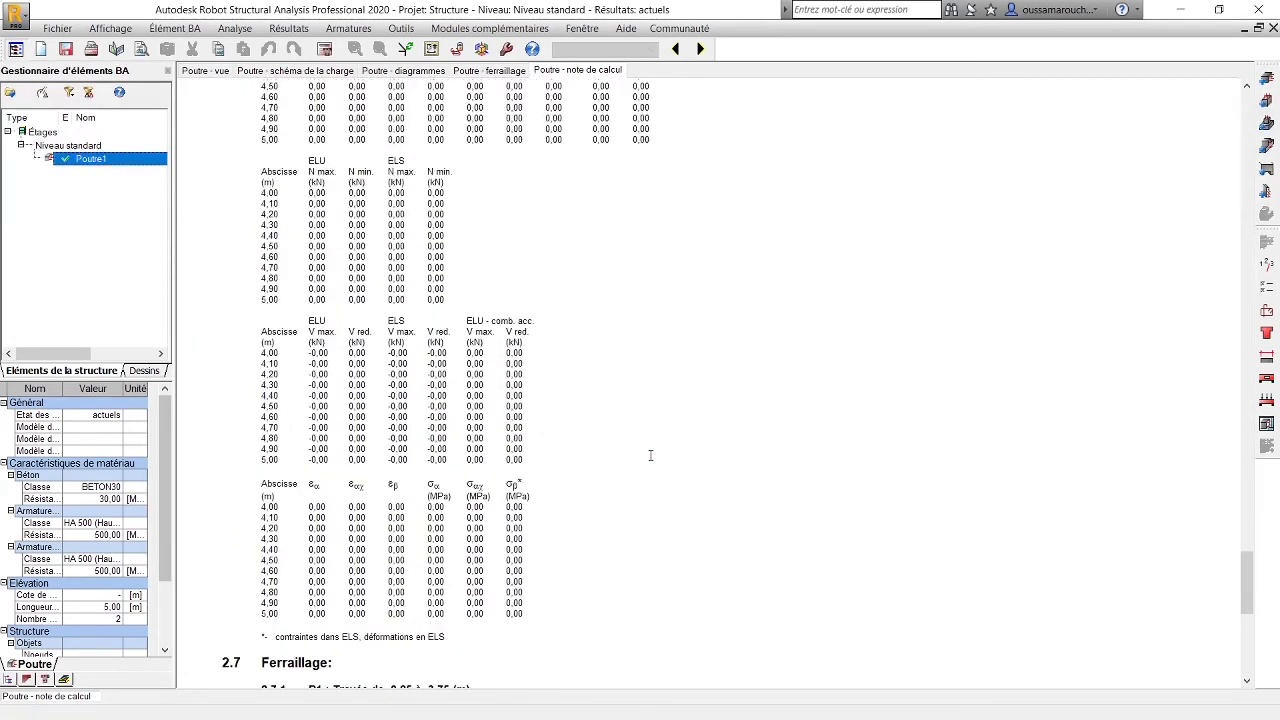
scroll(650, 456, "down", 14)
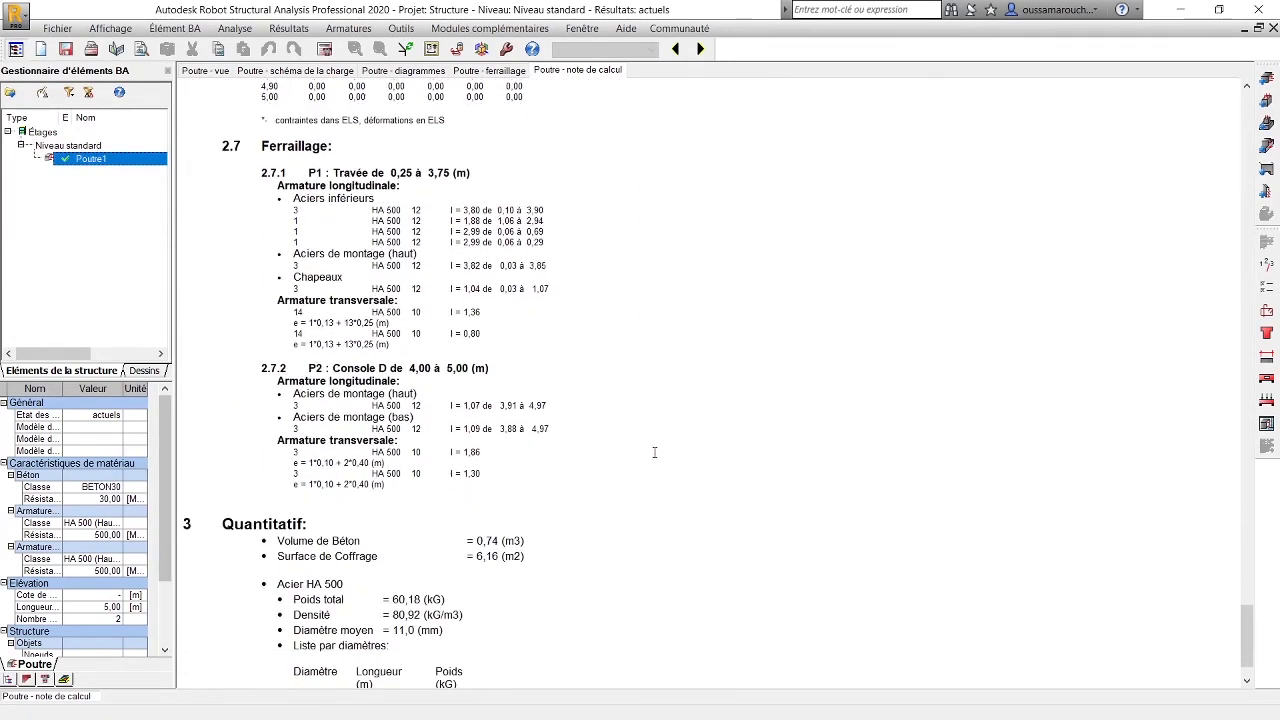